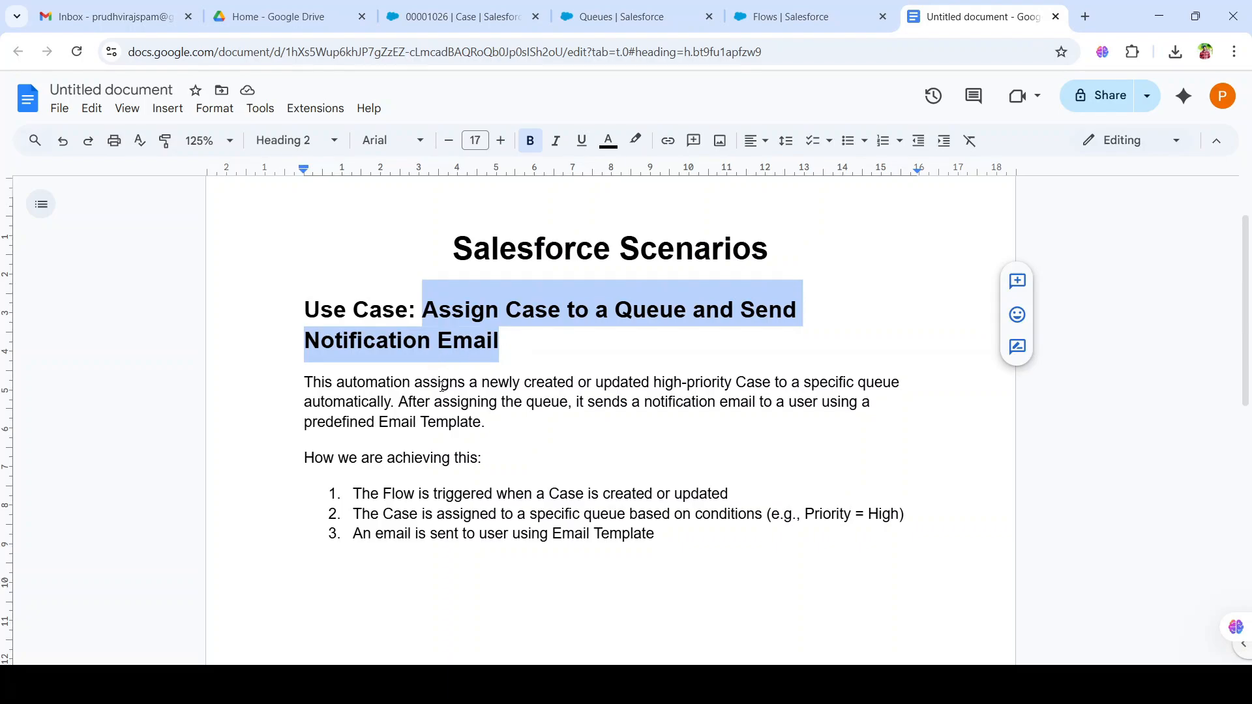
Step: Examine the use case description and the three implementation steps for assigning a Case to a queue and sending a notification email
left_click_drag(536, 380, 745, 389)
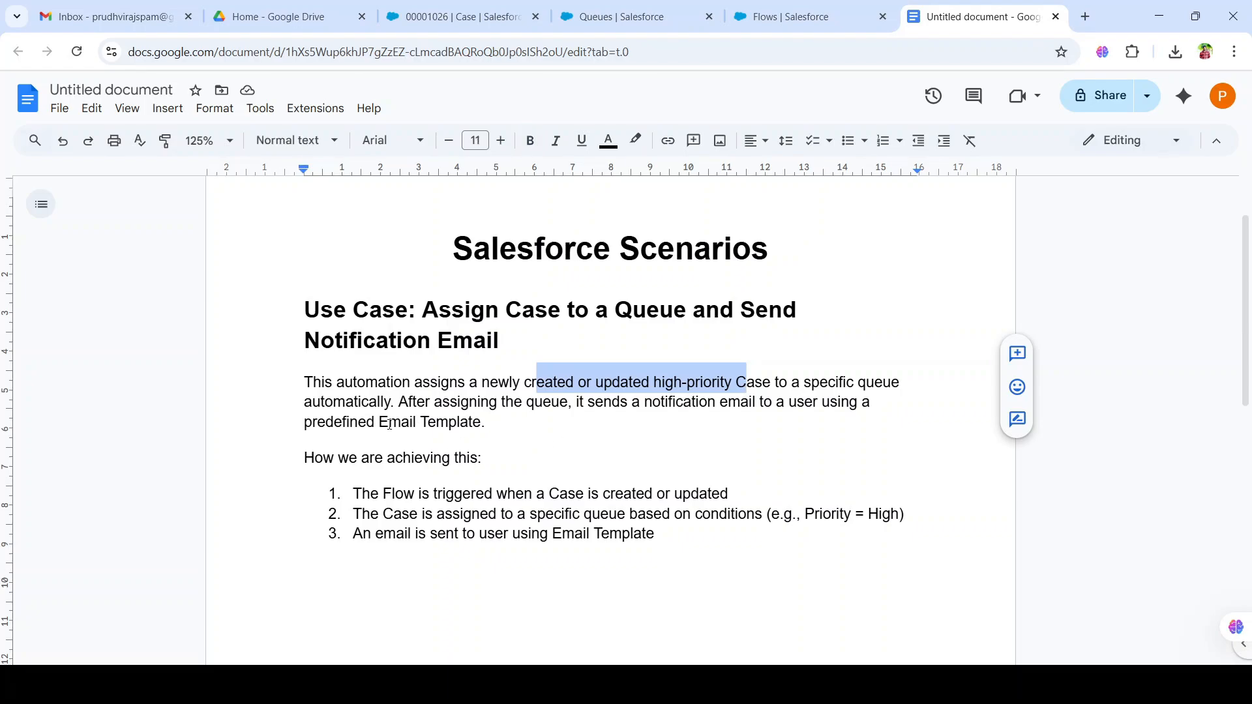
left_click_drag(389, 424, 478, 425)
scroll(511, 468, "down", 2)
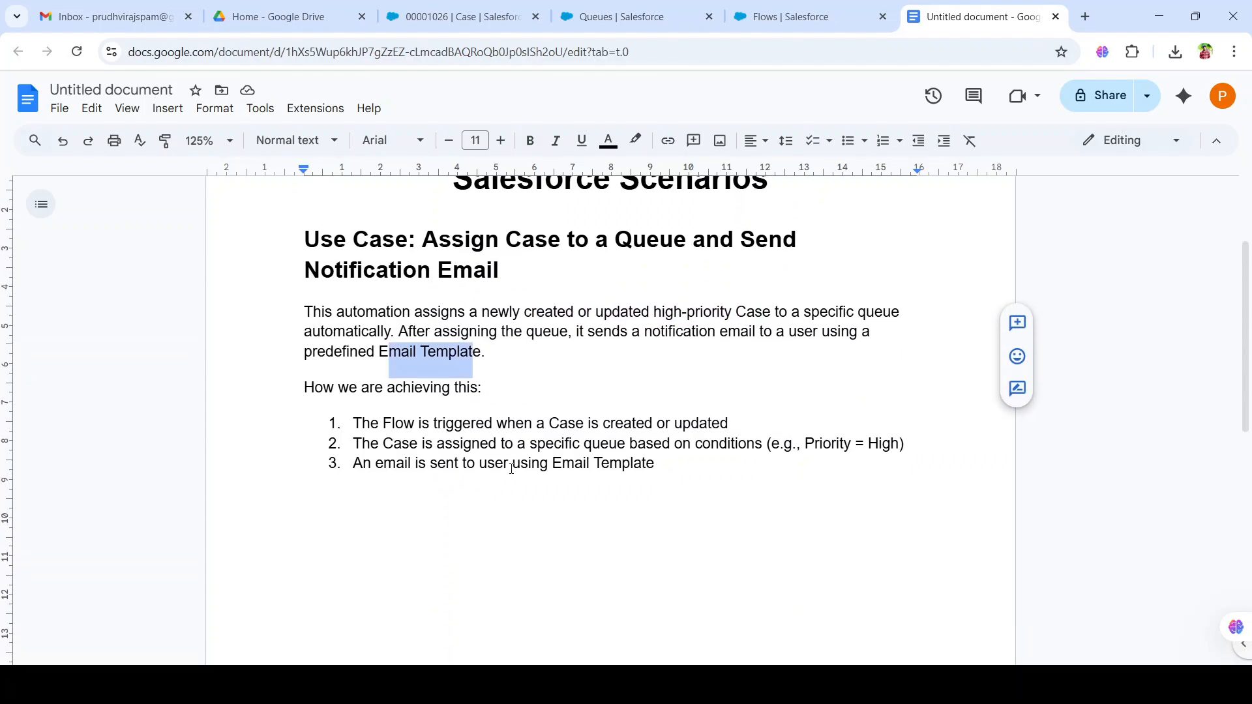
left_click_drag(377, 405, 732, 408)
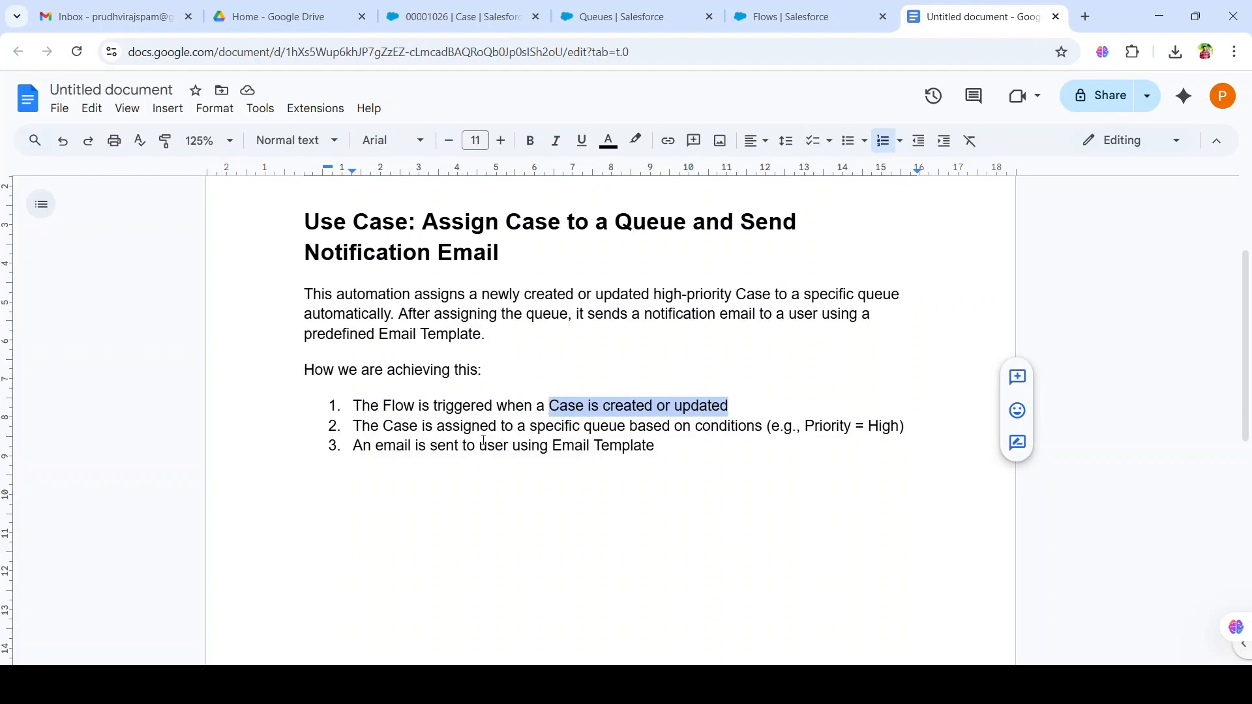
left_click_drag(437, 426, 626, 429)
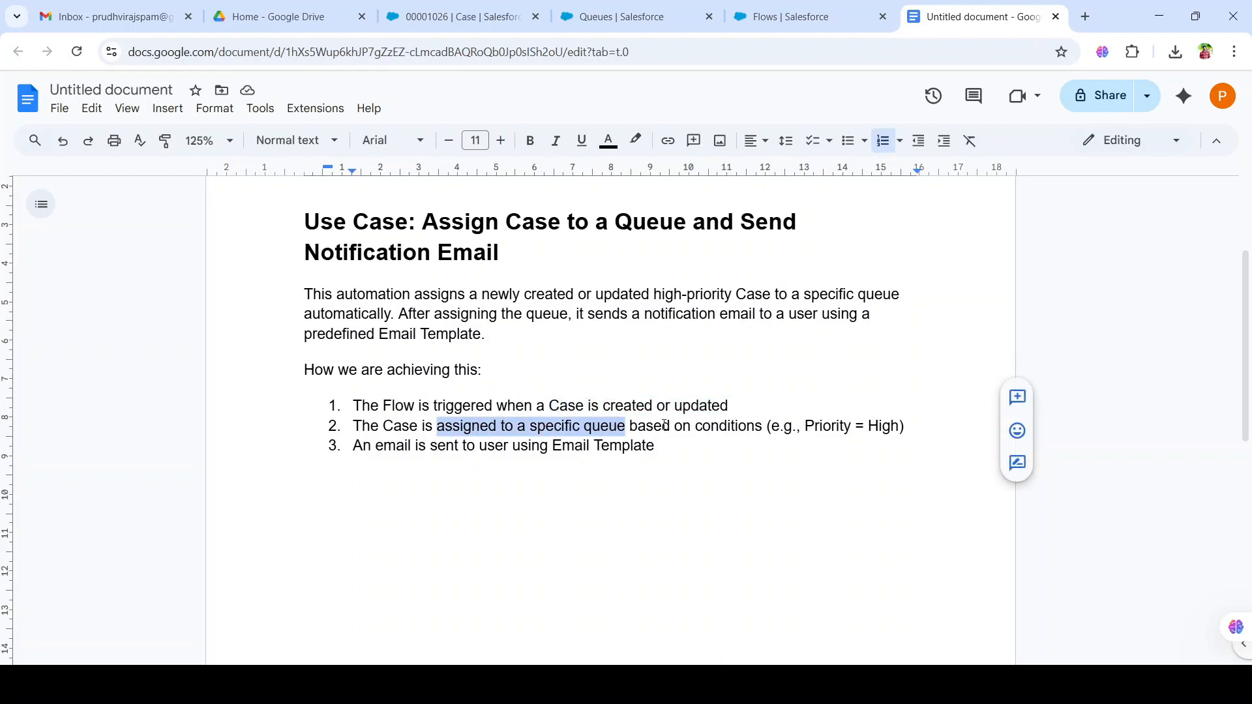
left_click_drag(720, 426, 762, 425)
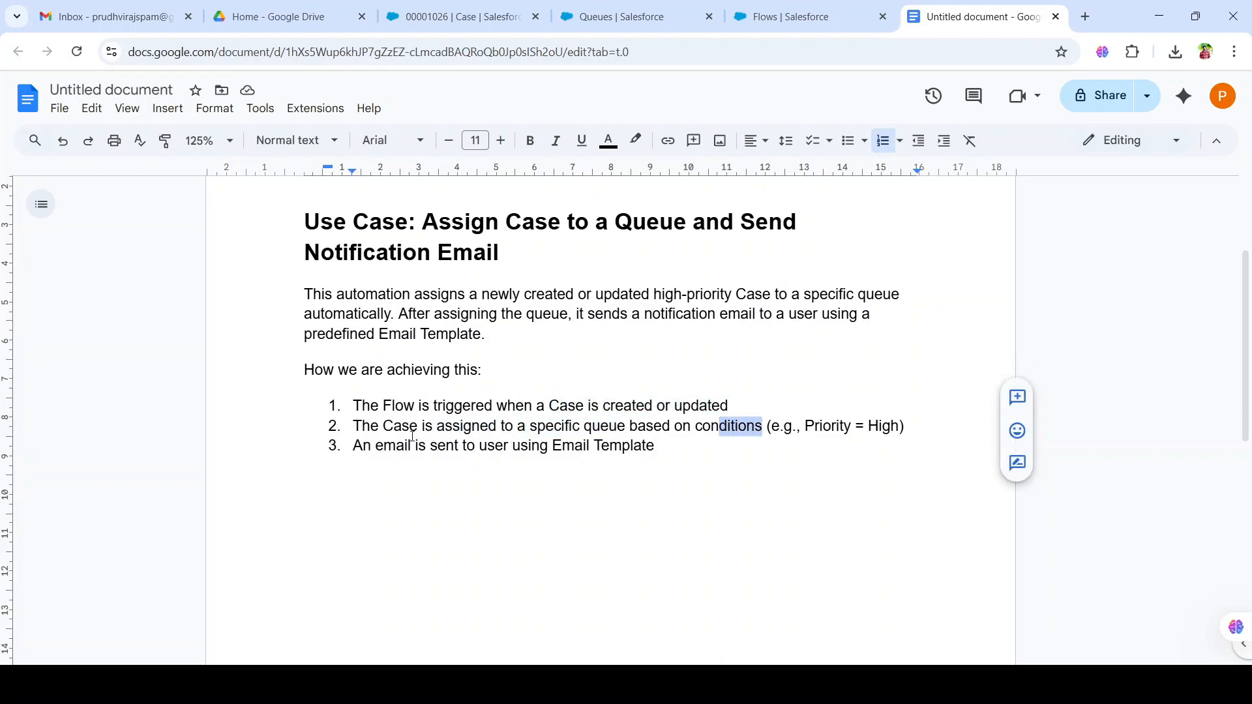
left_click_drag(412, 430, 659, 447)
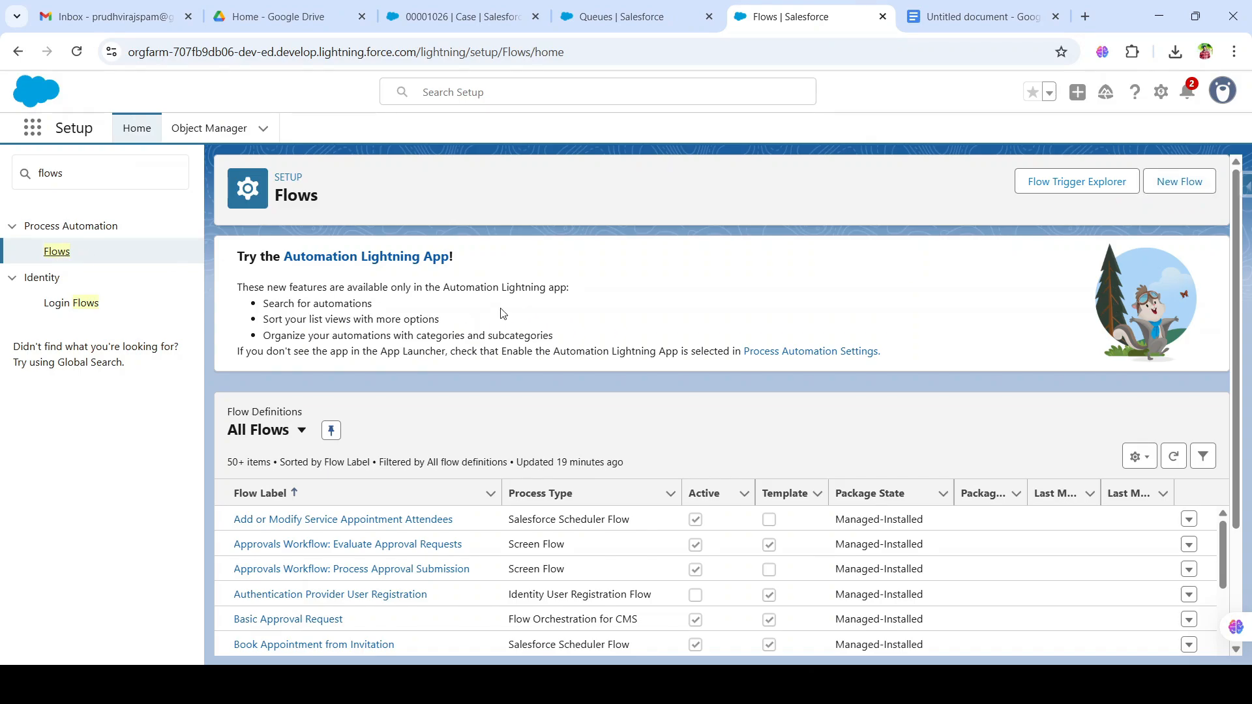
Step: Create a new Record-Triggered Flow from the Triggered automation category
left_click(1174, 189)
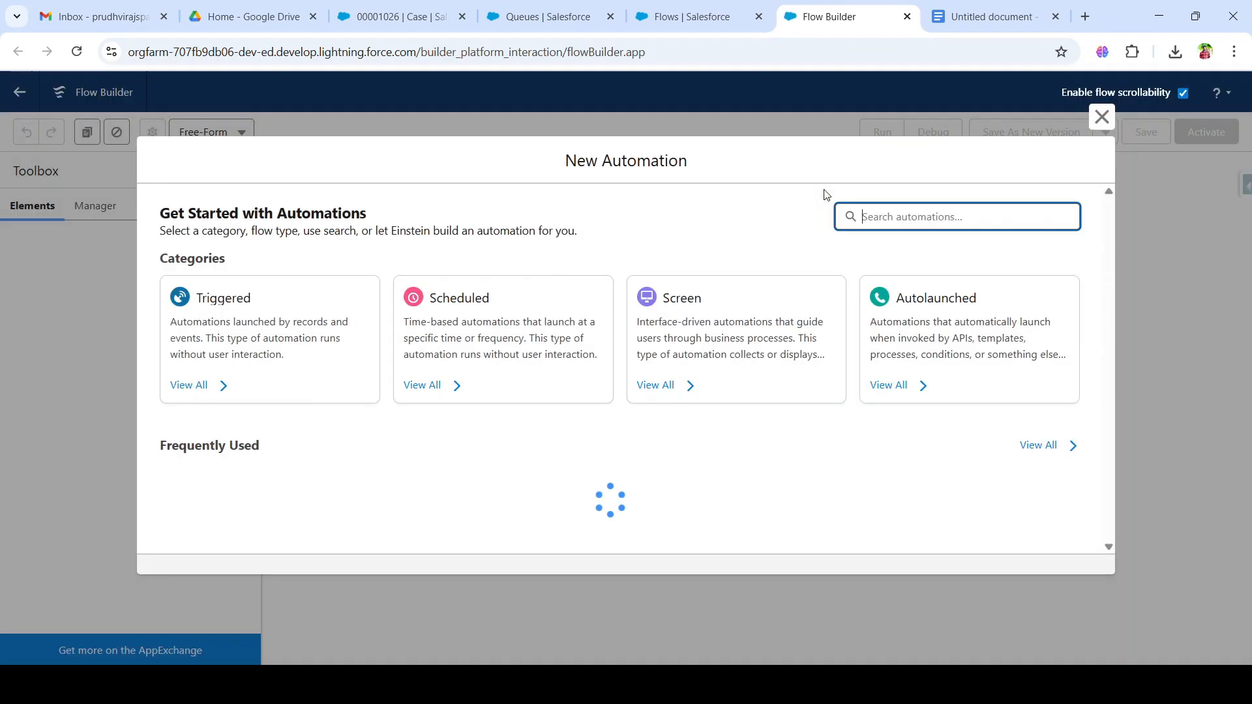
left_click(315, 354)
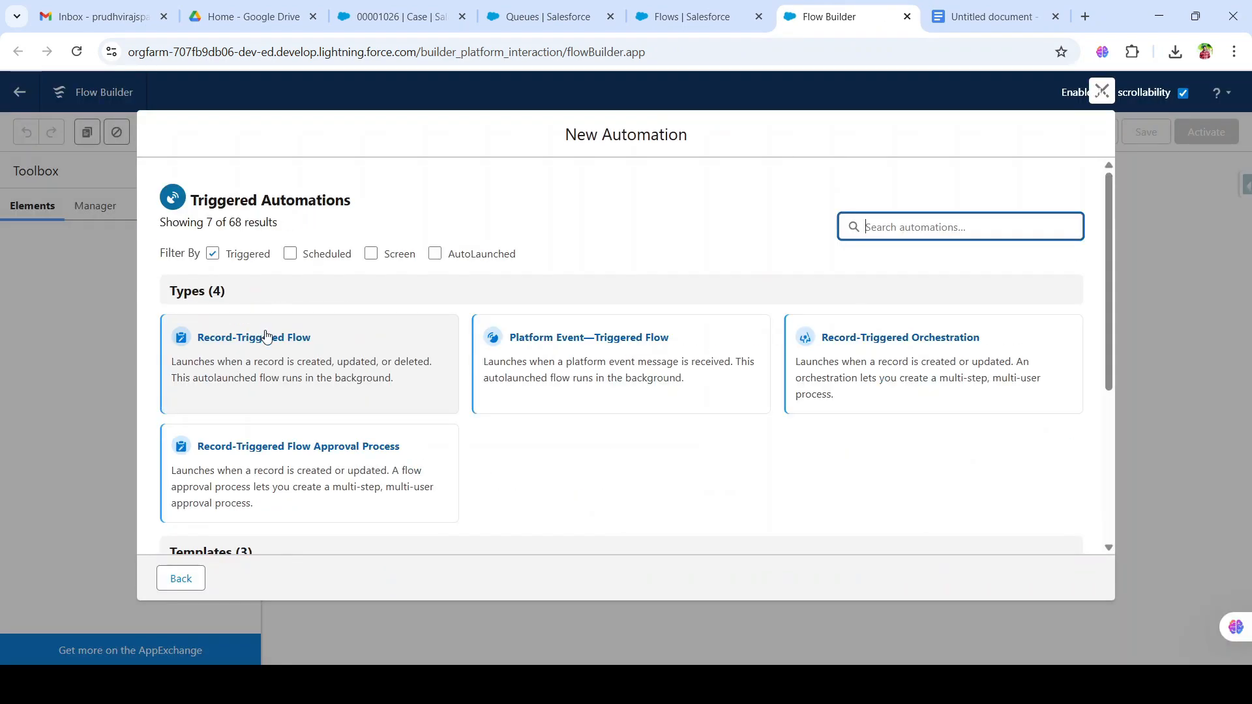
left_click(246, 344)
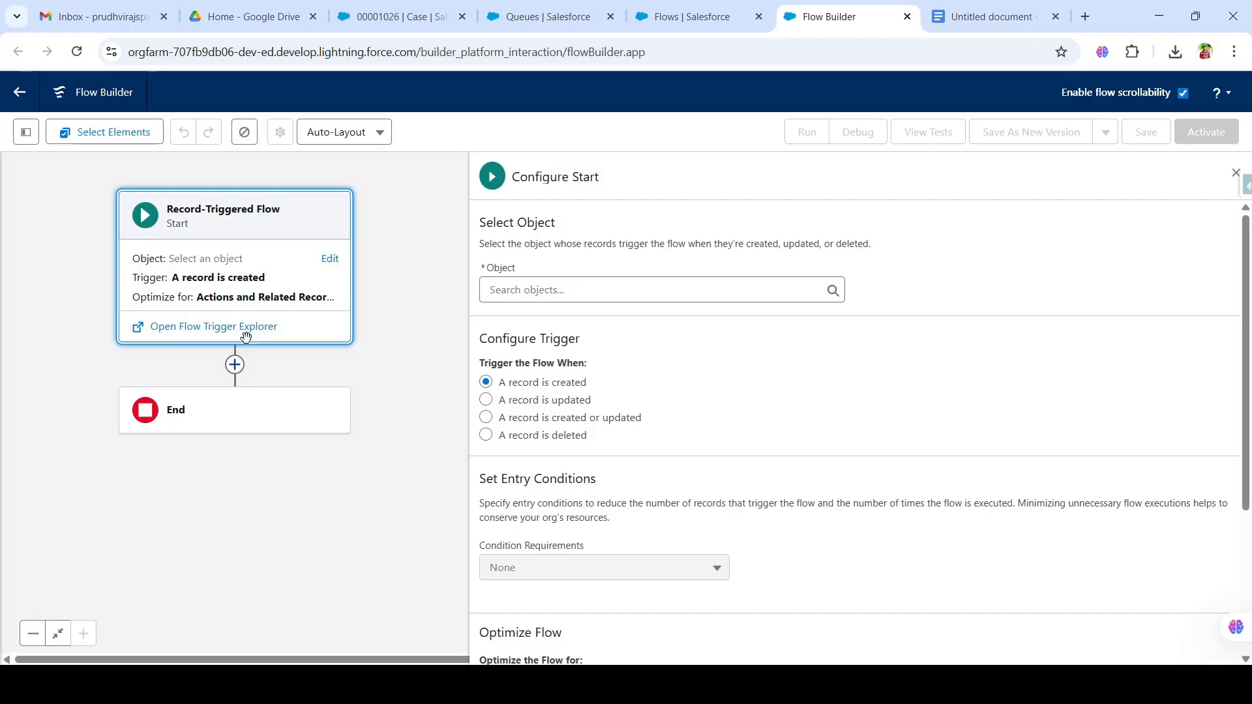
Step: Set the flow's object to Case and trigger it when a record is created or updated
left_click(554, 290)
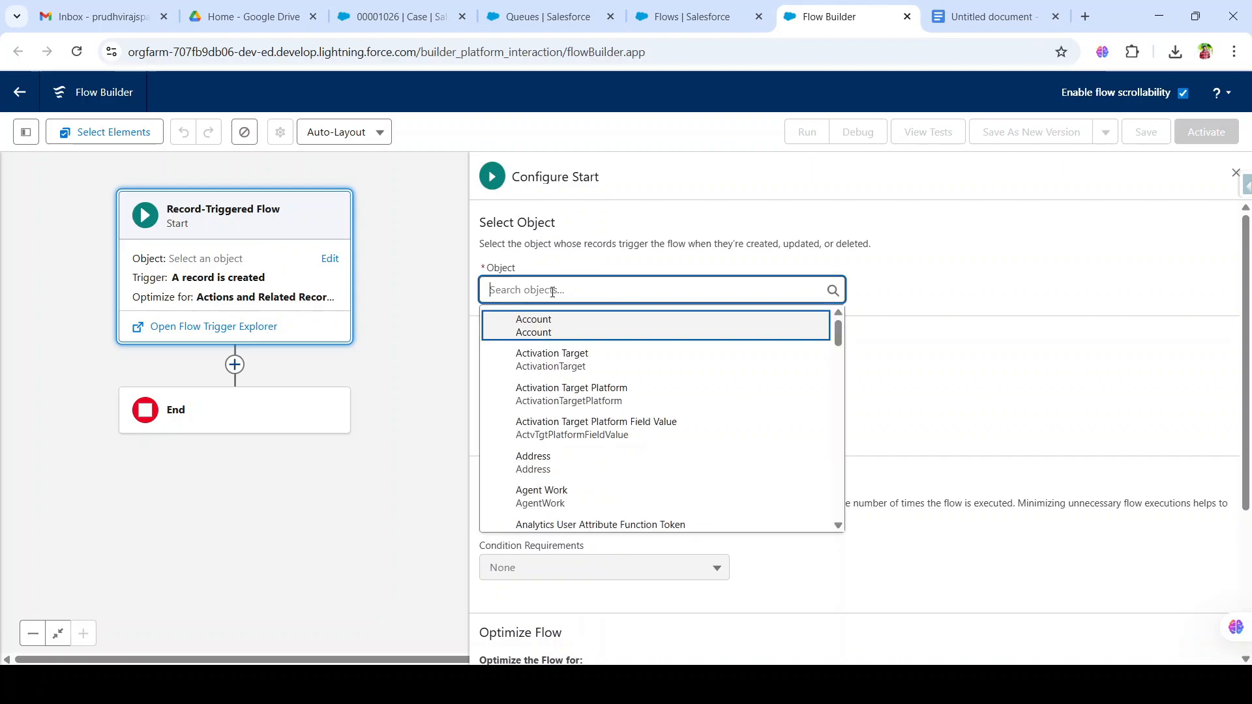
type("Case")
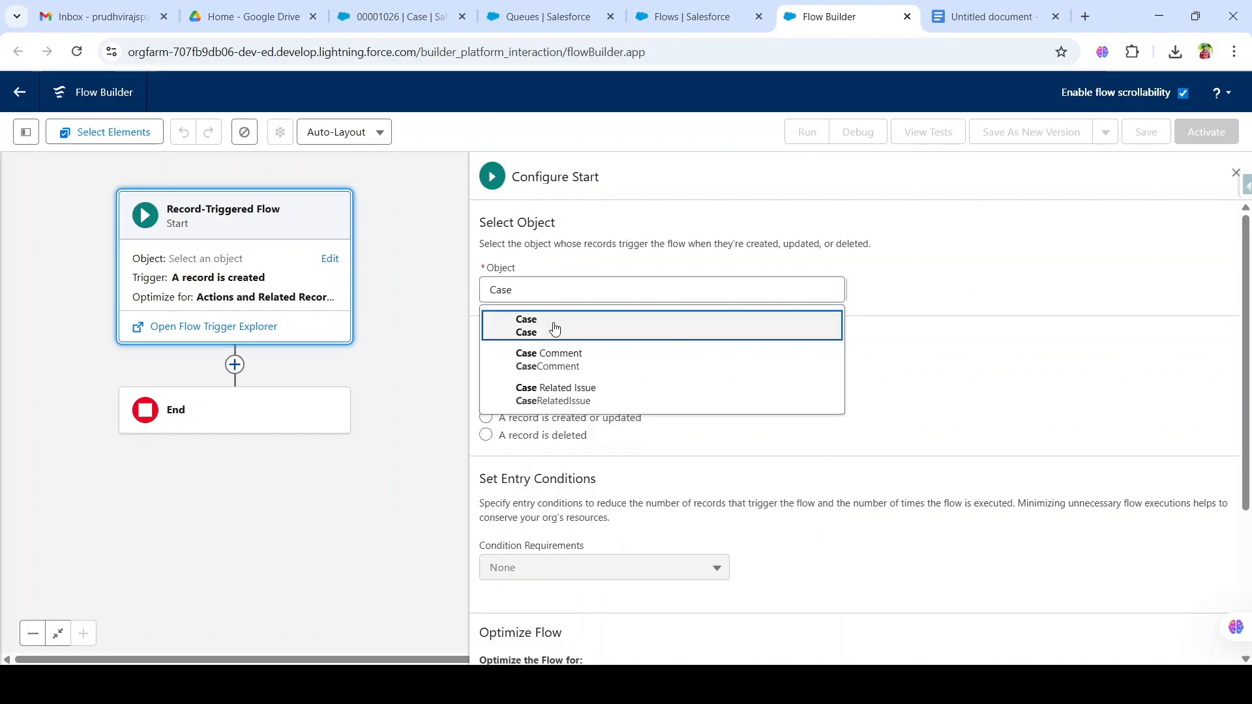
left_click(555, 319)
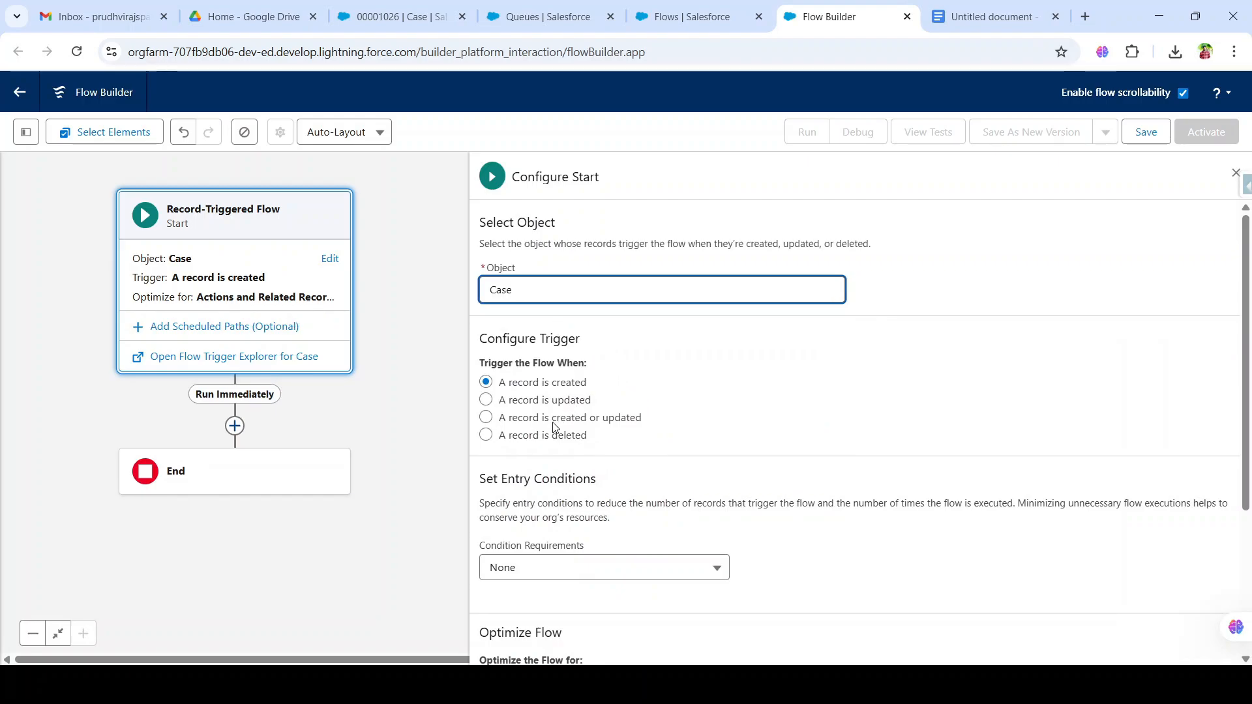
left_click(485, 419)
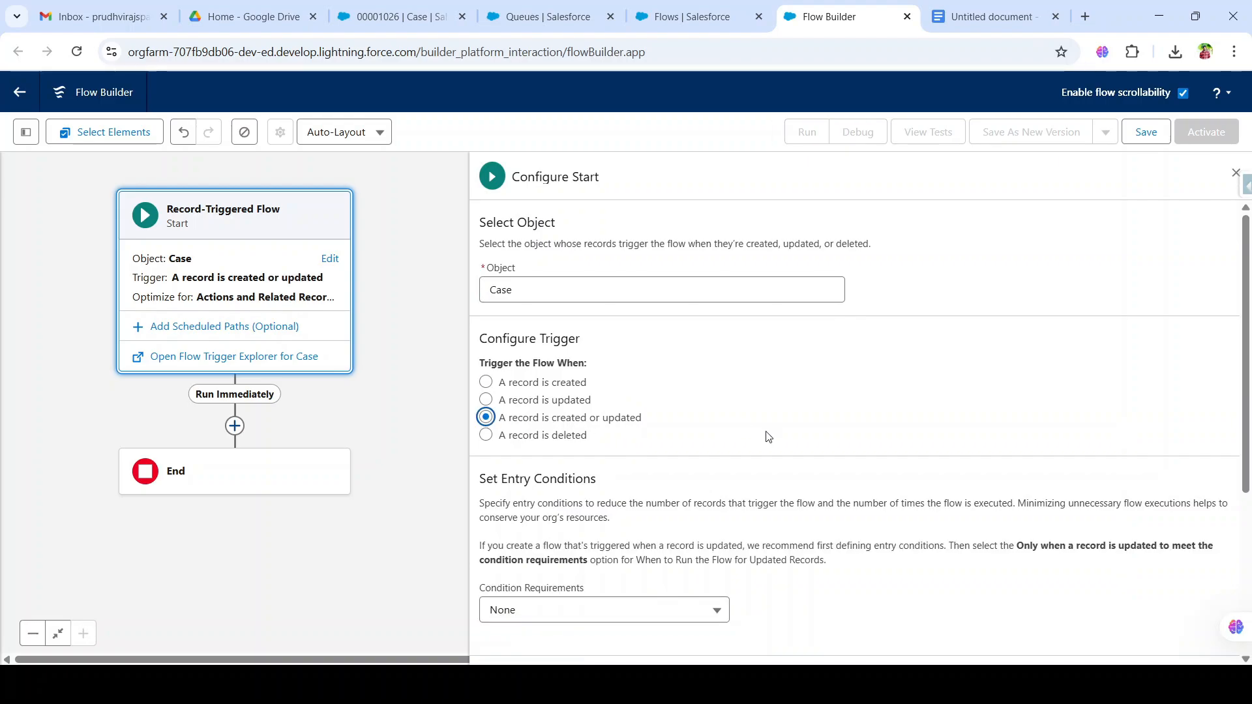
Step: Require all entry conditions to be met (AND) and set the first condition to Priority Equals High
scroll(768, 437, "down", 3)
scroll(726, 314, "down", 1)
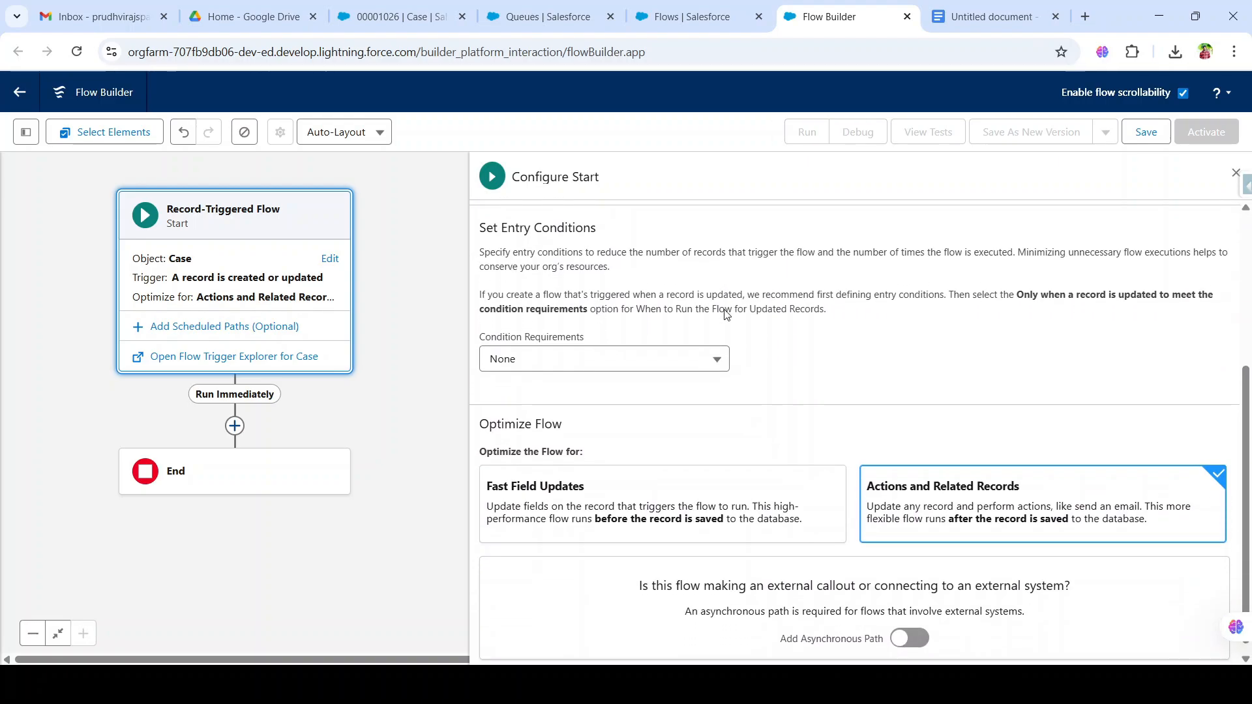
left_click(582, 353)
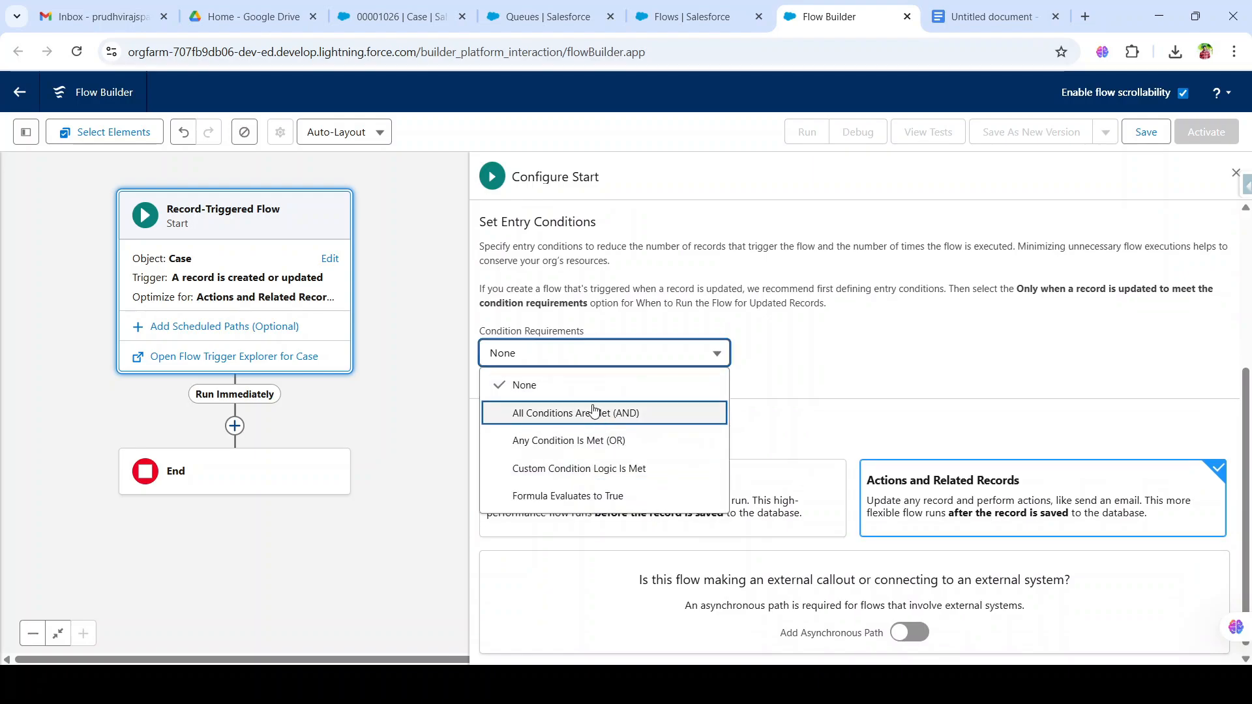
left_click(594, 412)
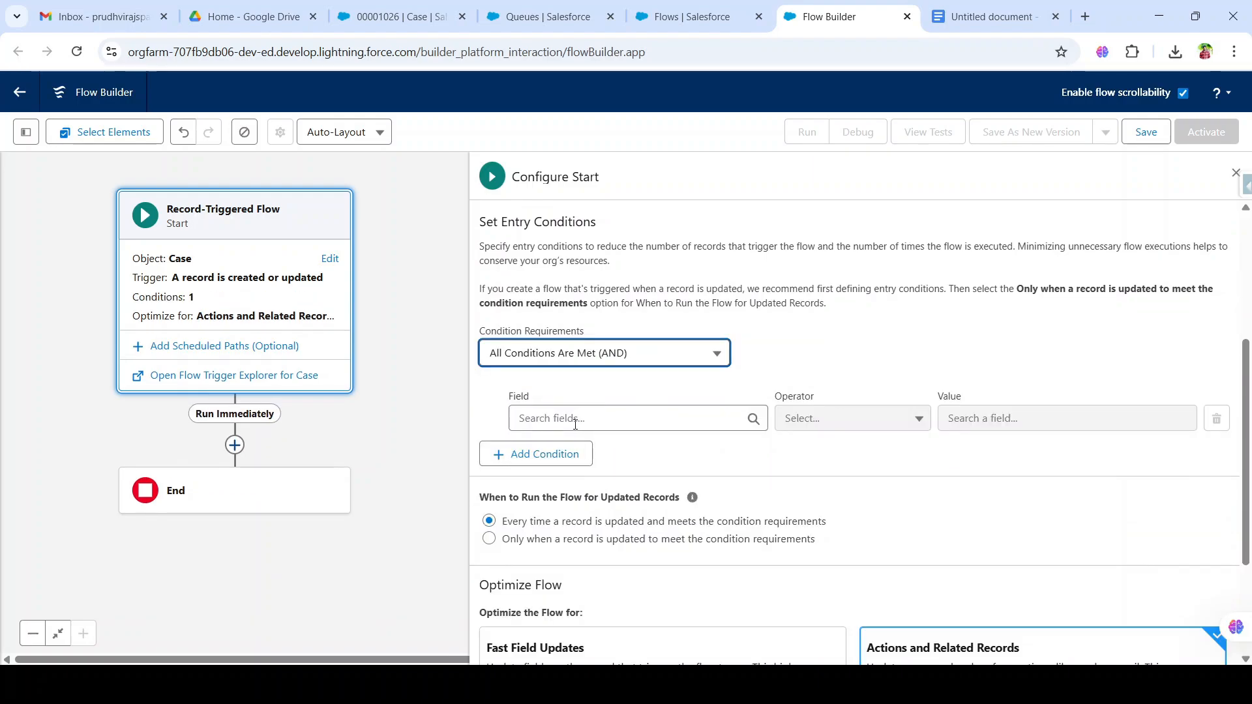
left_click(575, 423)
type("prio")
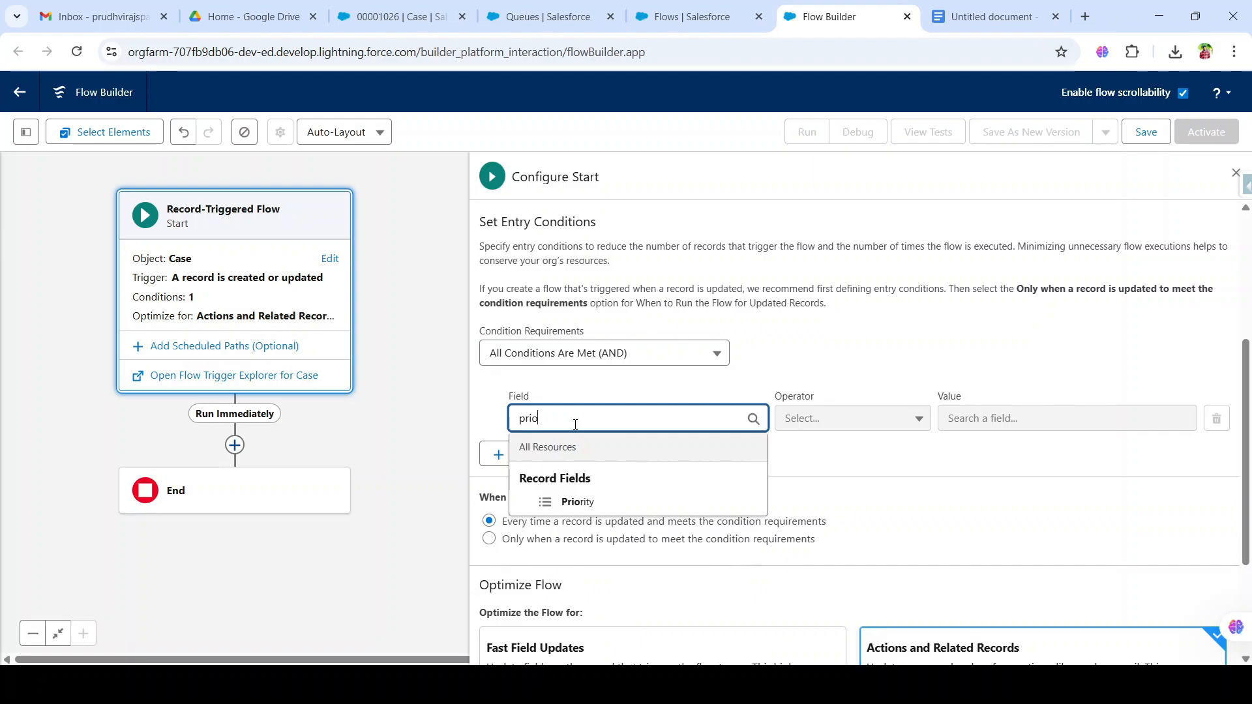
left_click(616, 502)
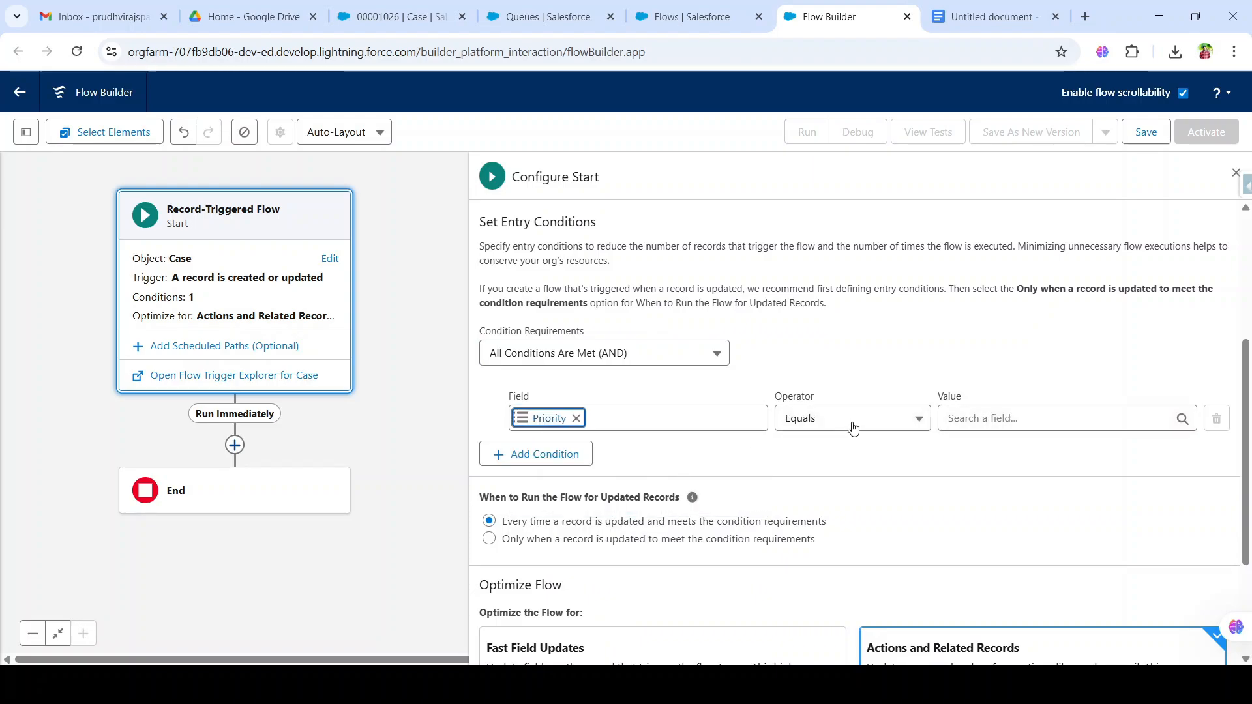
left_click(961, 417)
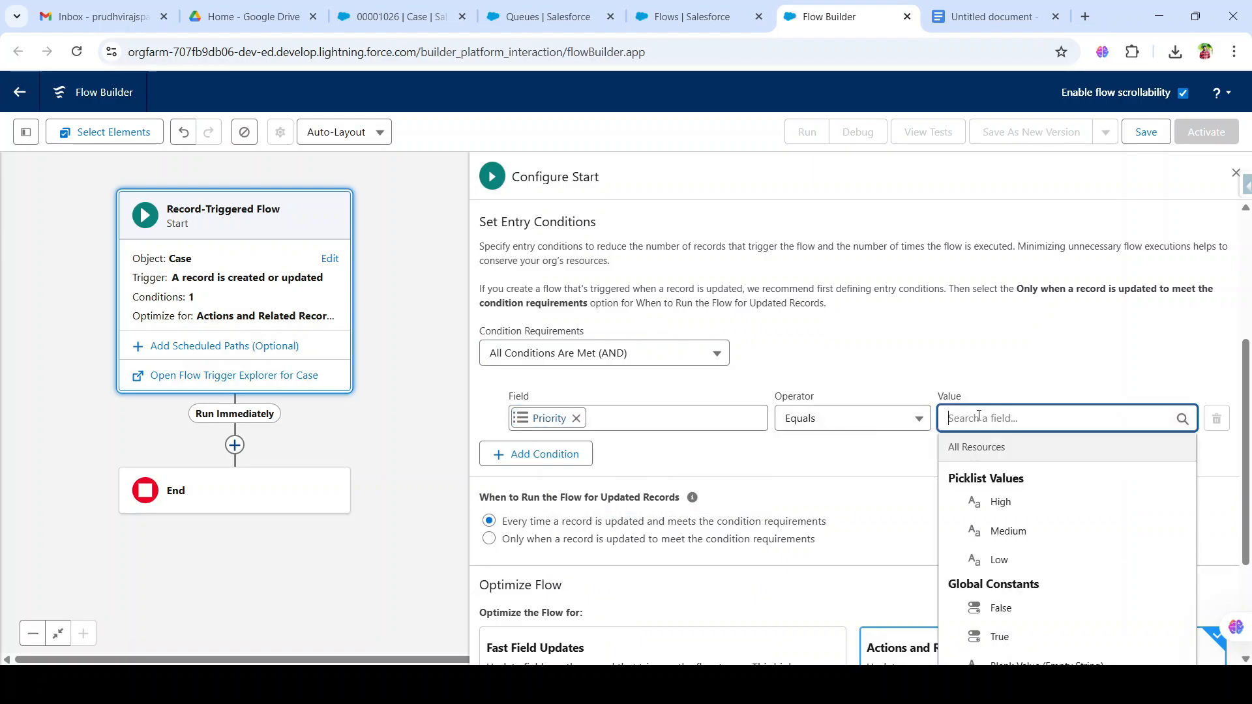
left_click(990, 499)
Step: Add a second entry condition requiring that Subject Contains Urgent
left_click(545, 454)
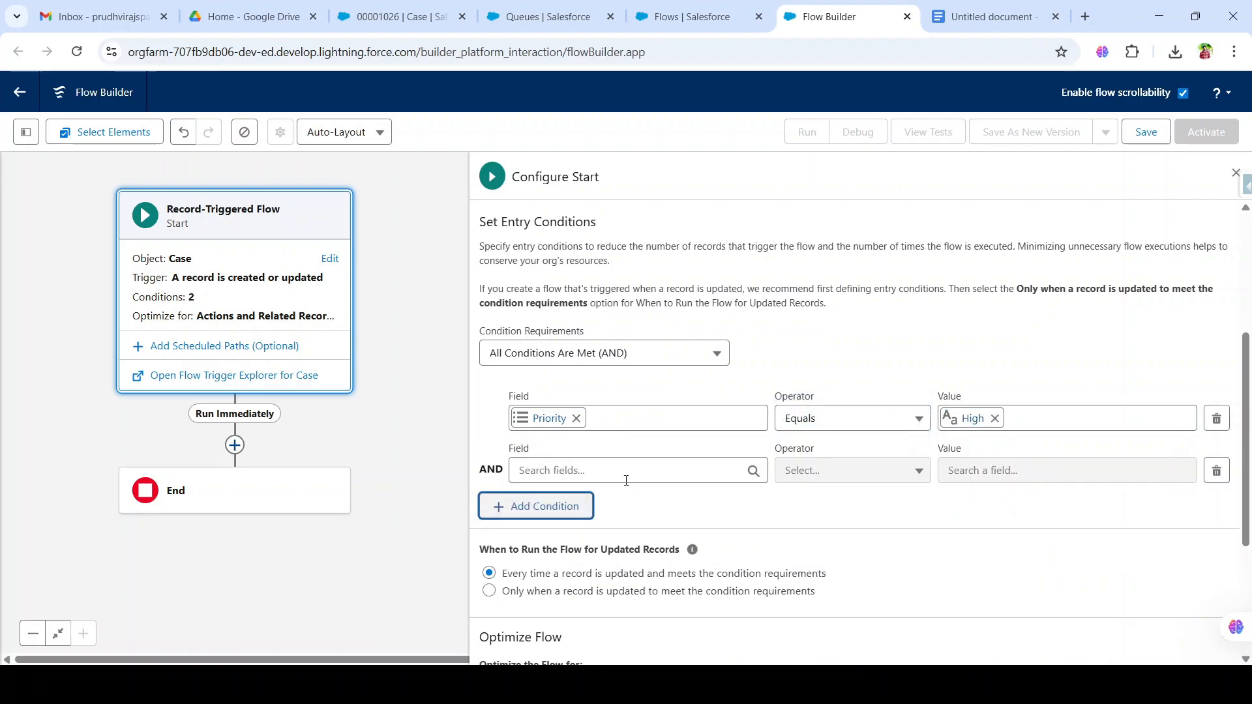
left_click(602, 470)
type("sub")
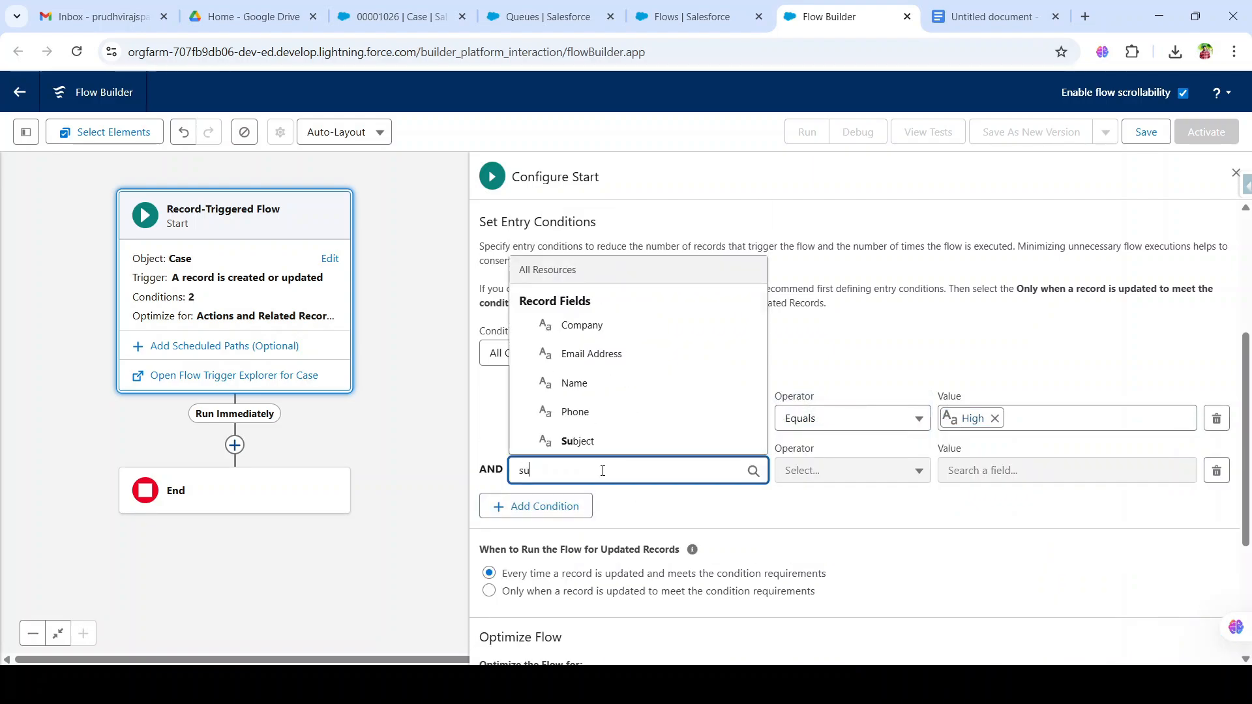
left_click(623, 440)
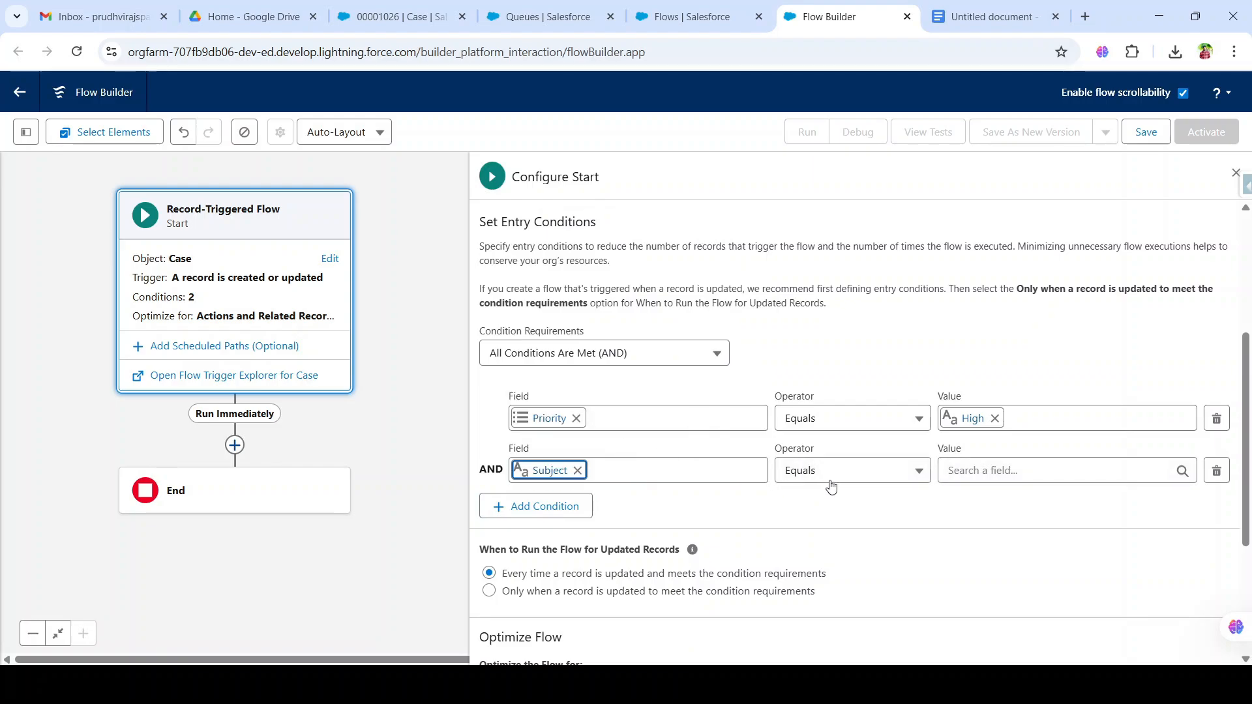
left_click(830, 481)
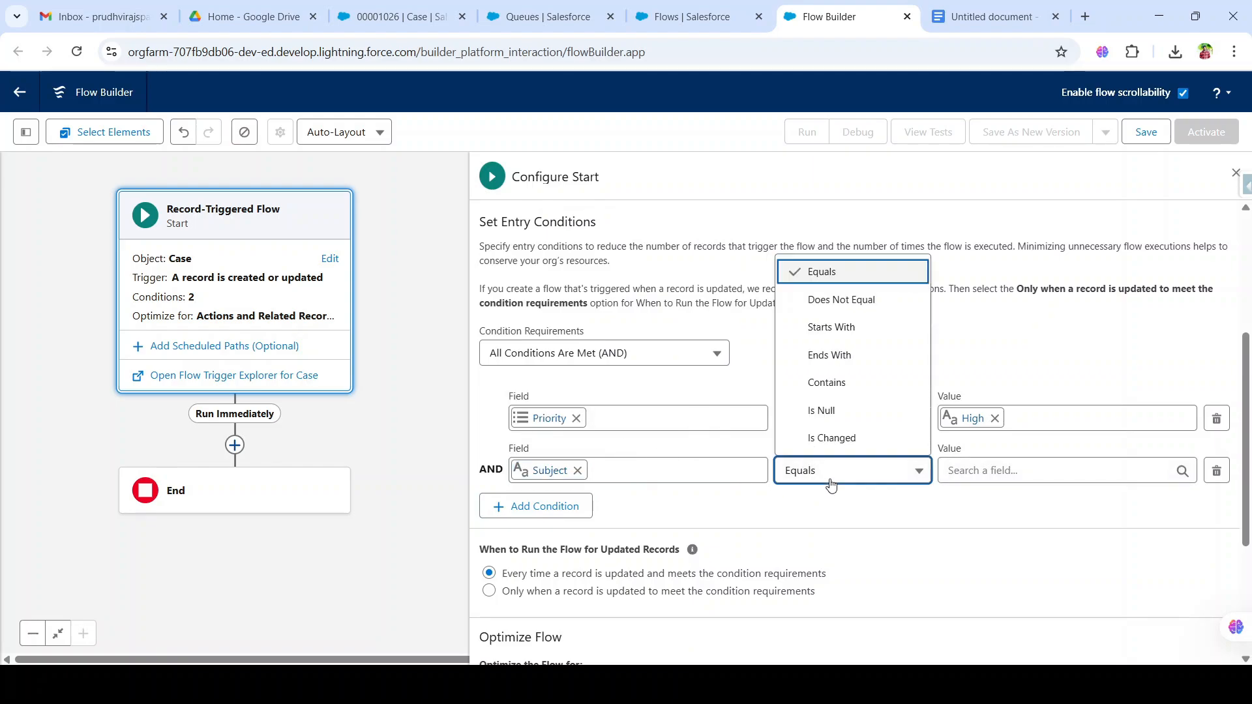
left_click(859, 382)
left_click(1020, 478)
type("Urgent")
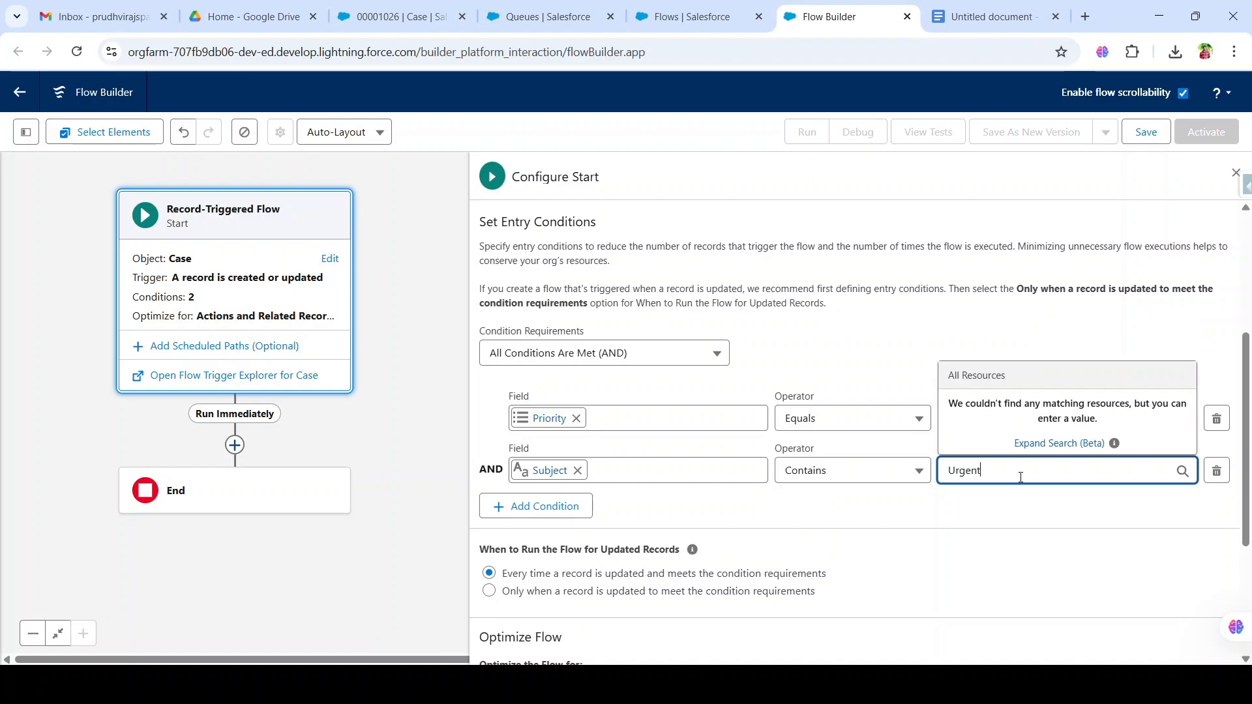
left_click(919, 519)
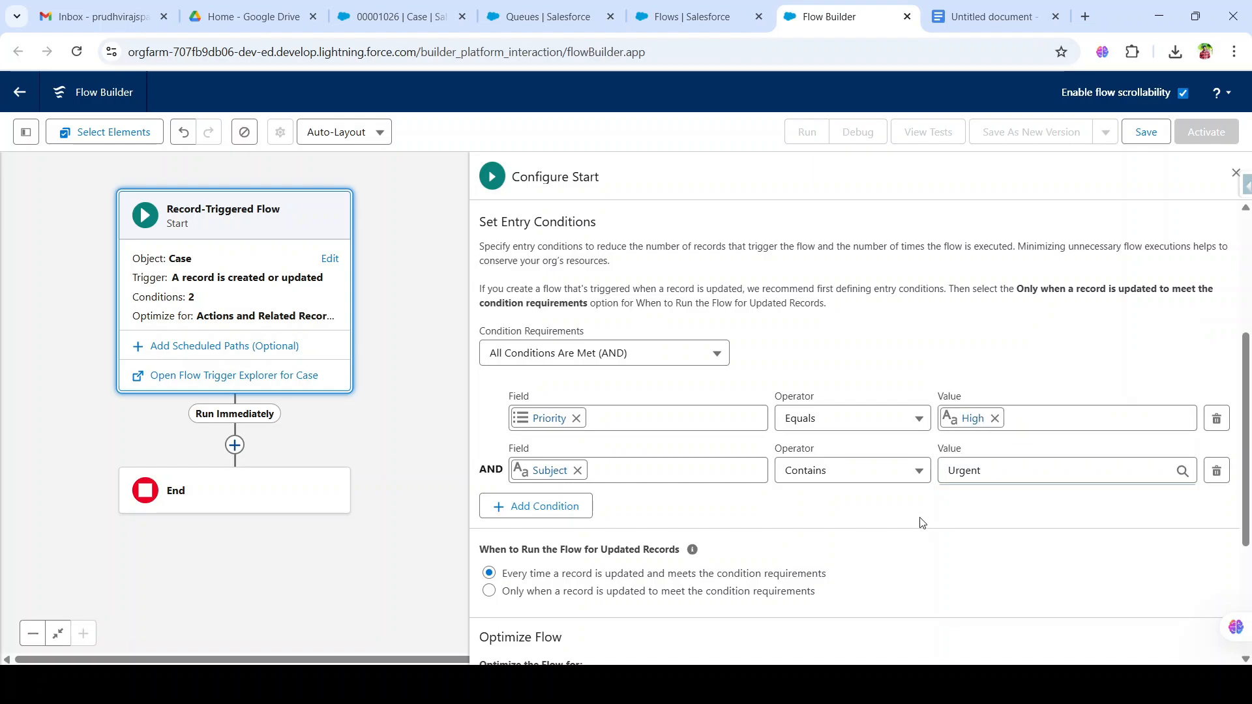
Step: Run the flow only when a record is updated to meet the condition requirements, and close the start configuration
scroll(919, 520, "down", 3)
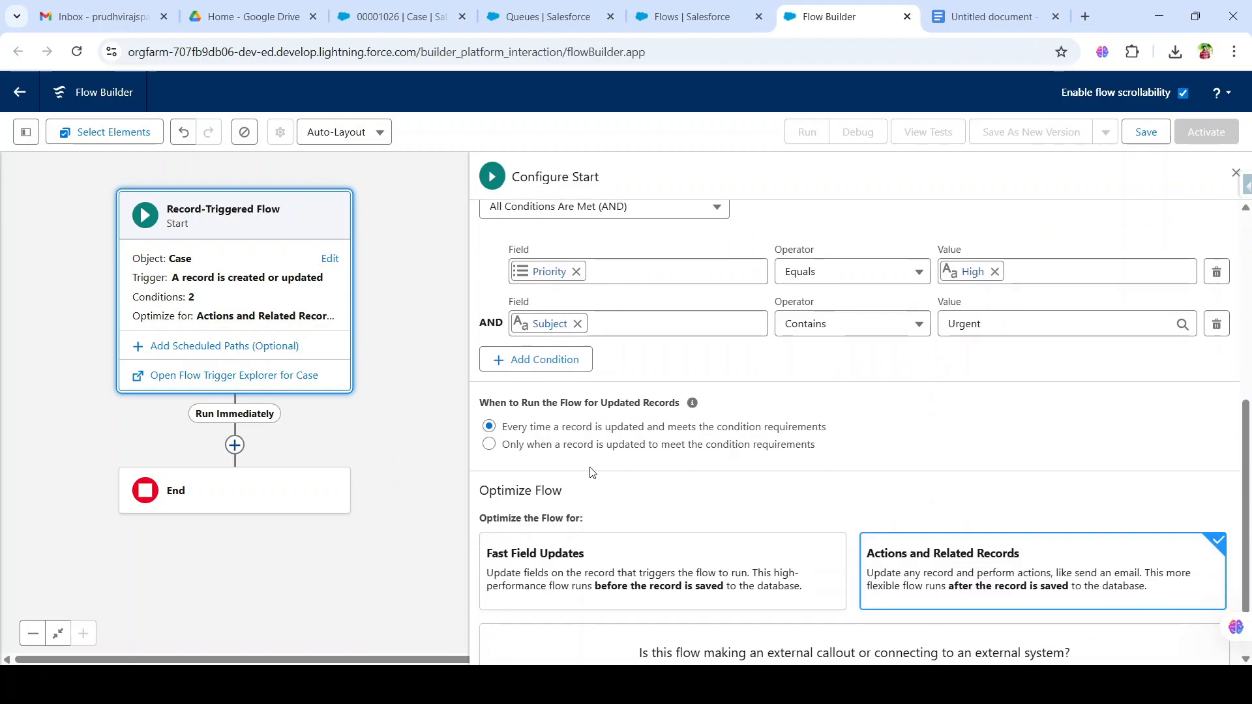
left_click(555, 450)
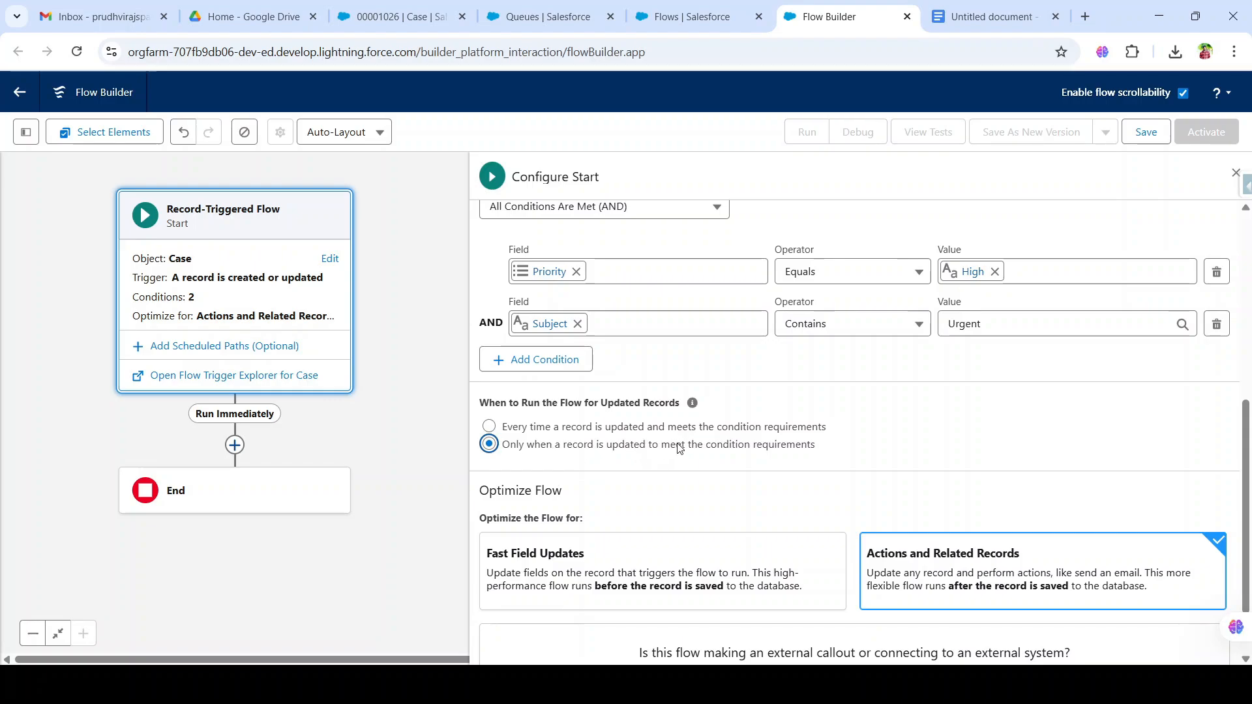
scroll(794, 443, "down", 2)
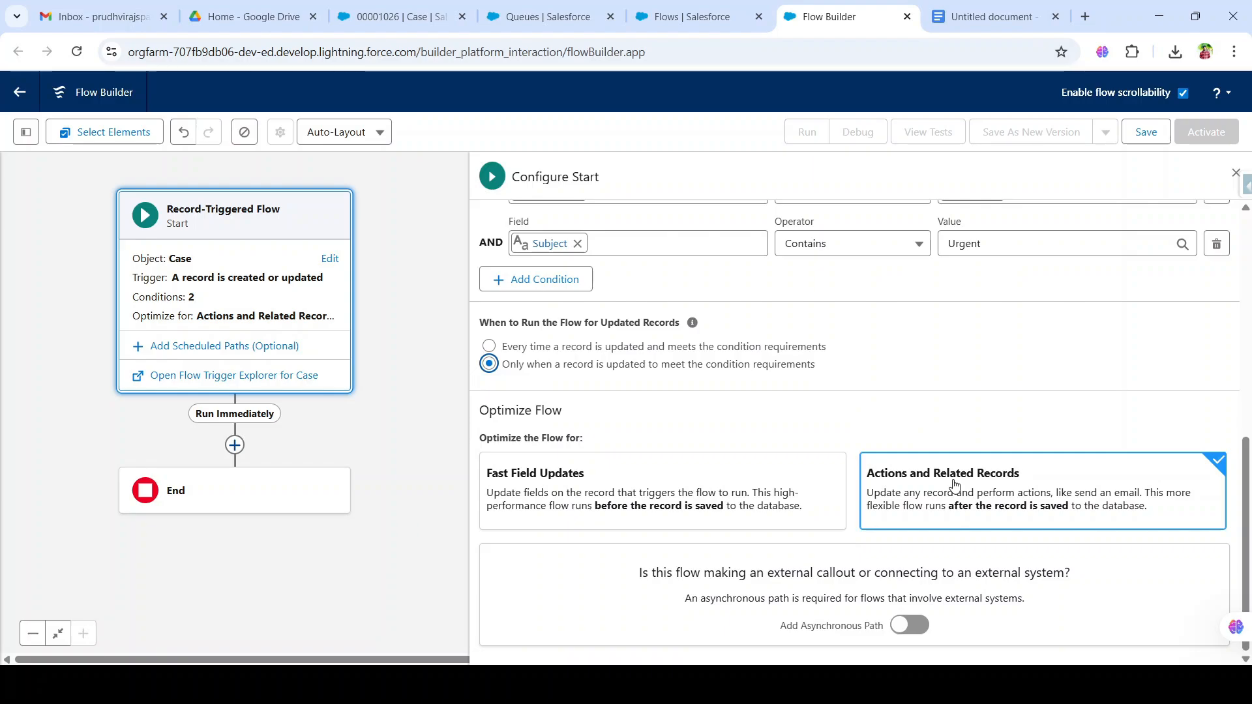
left_click(1234, 172)
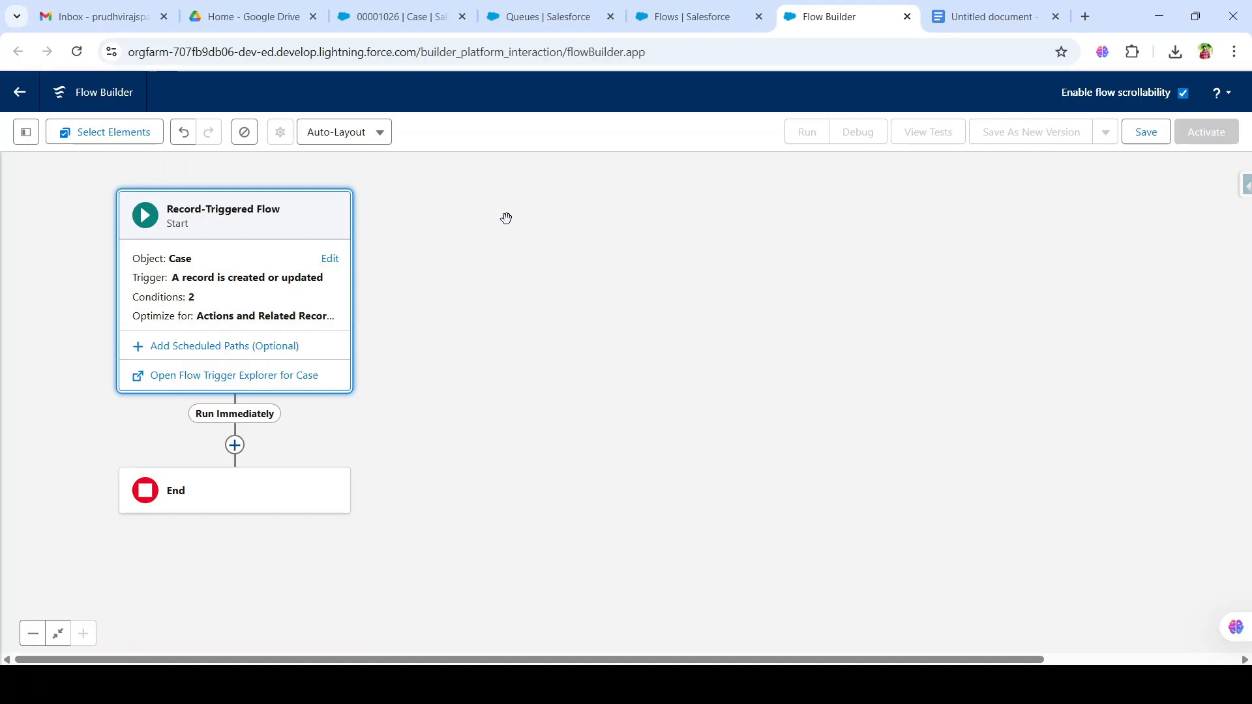
Step: Look up the Escalation Queue on the Queues setup page and return to the flow
left_click(527, 28)
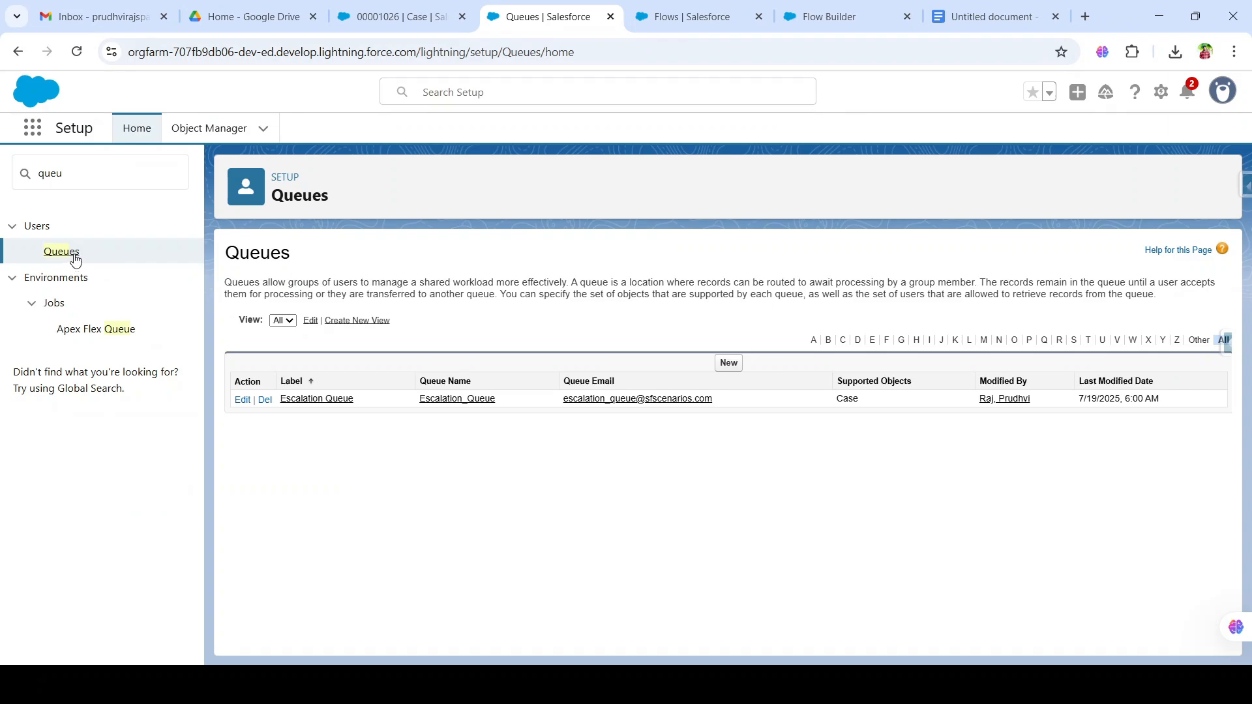
left_click(317, 399)
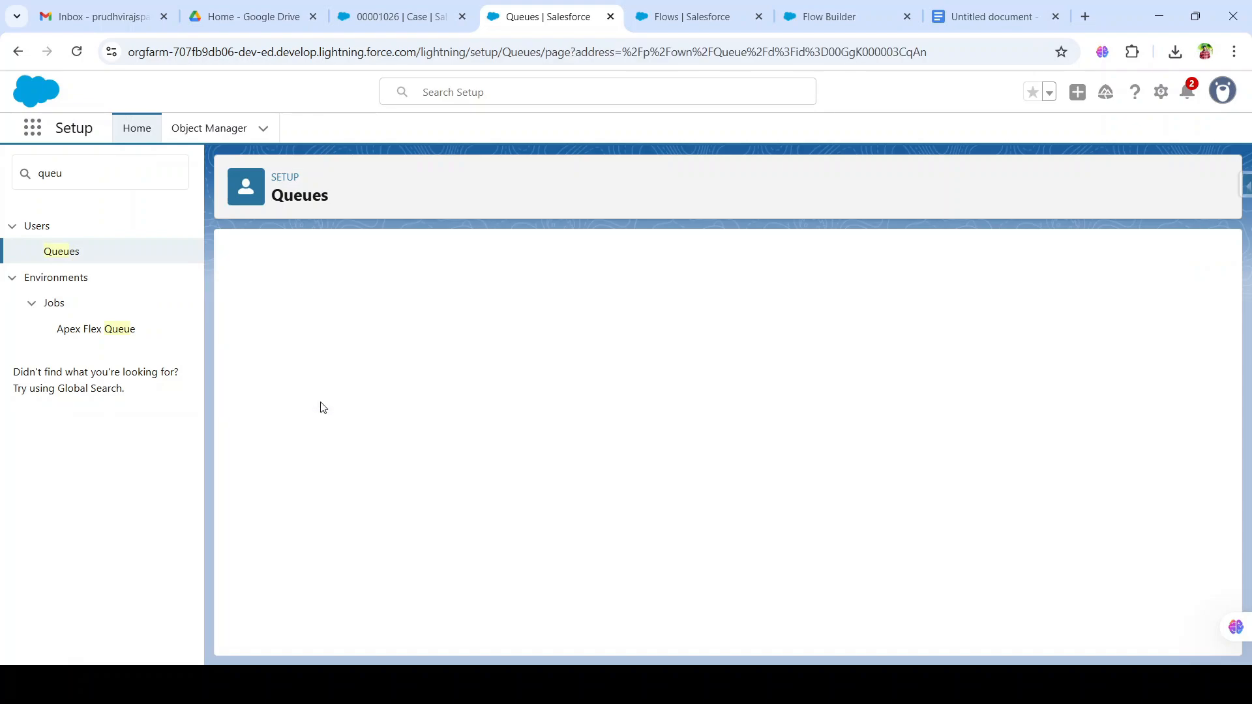
left_click(863, 21)
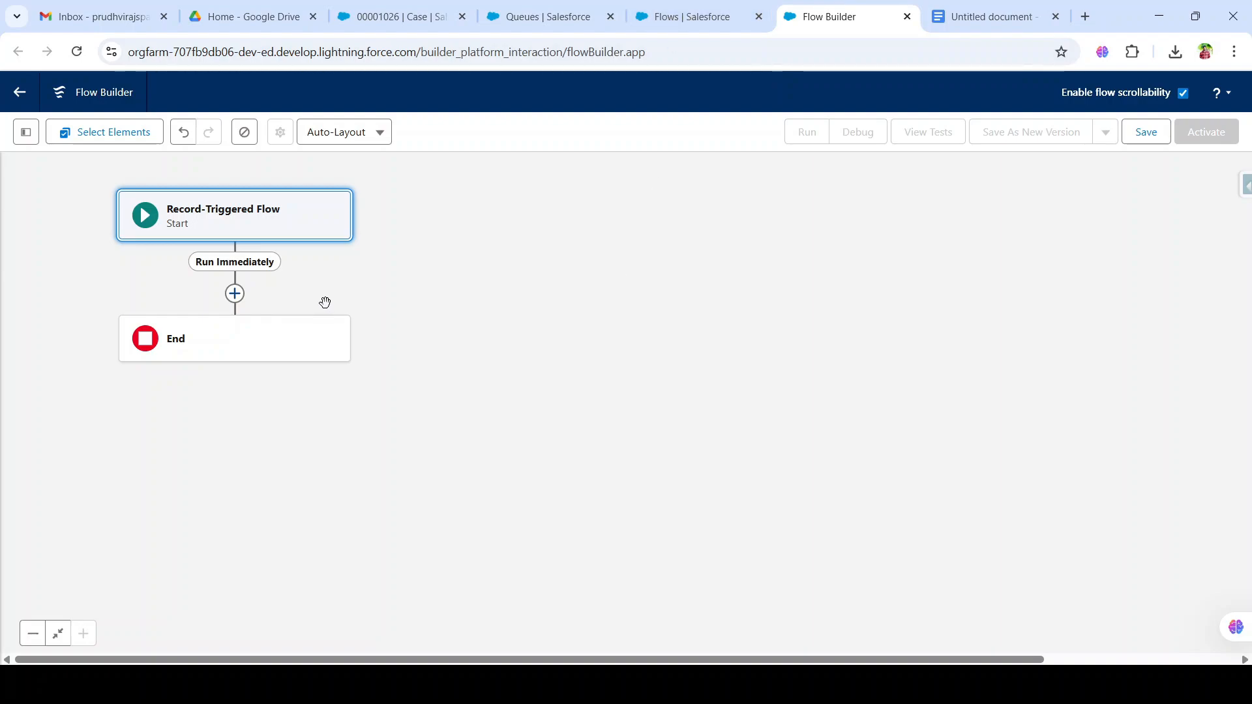
Step: Add a Get Records element directly after the flow's start and label it Get escalation queue
left_click(235, 293)
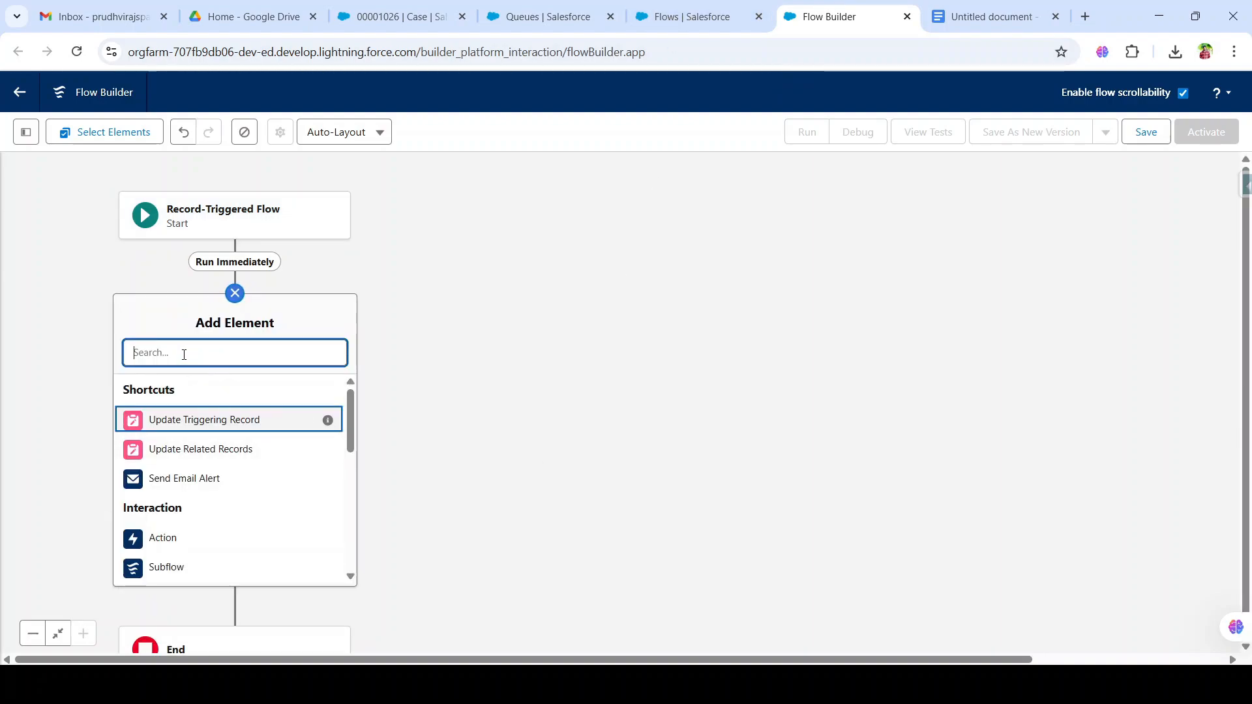
type("get")
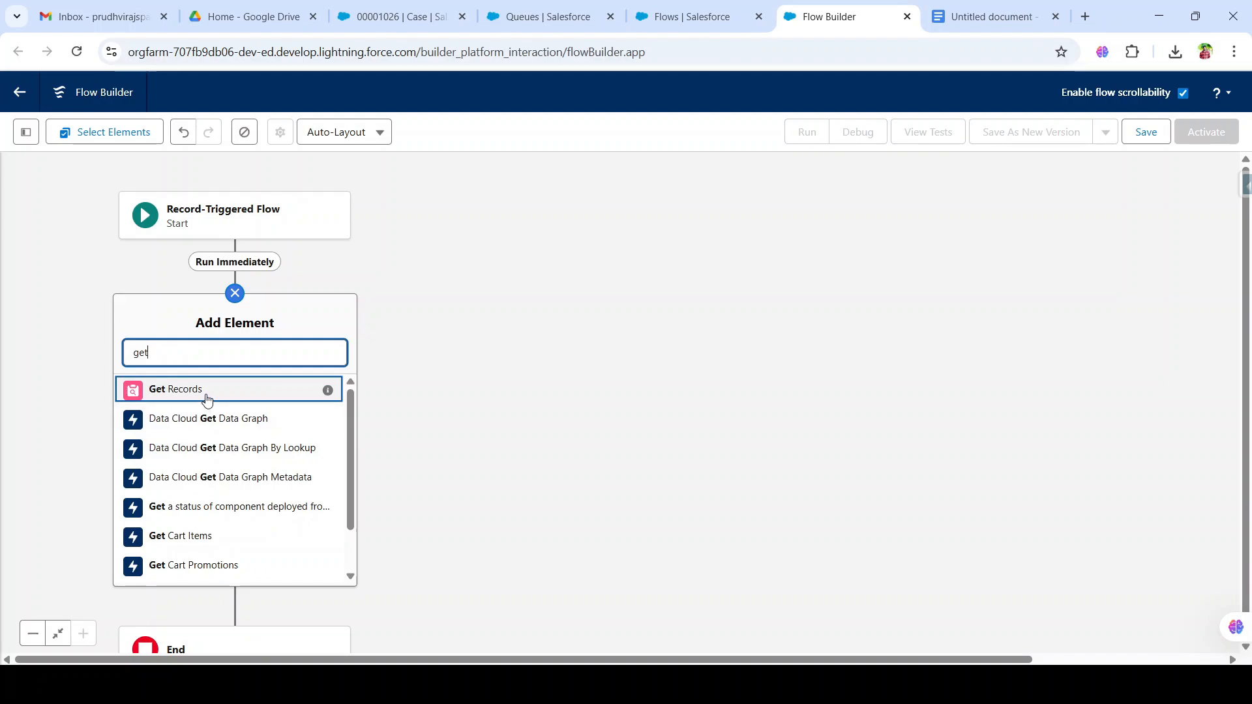
left_click(204, 394)
type("Get E")
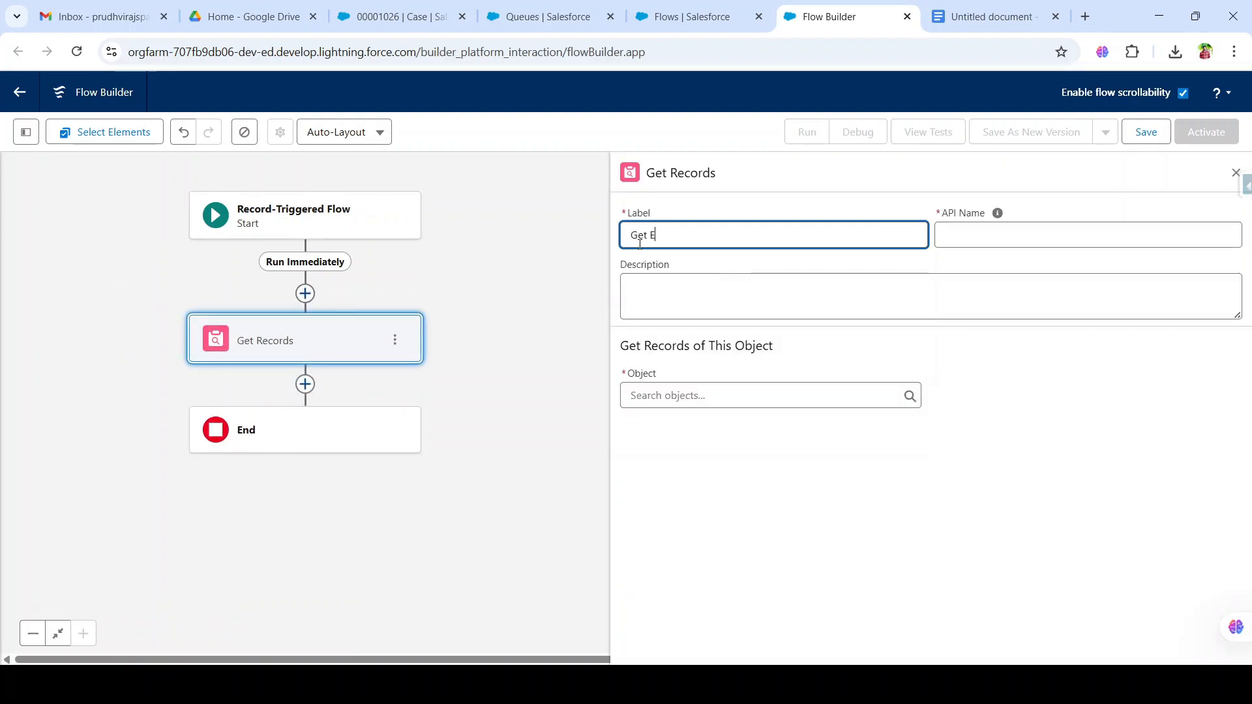
key("BackSpace")
type("escalation")
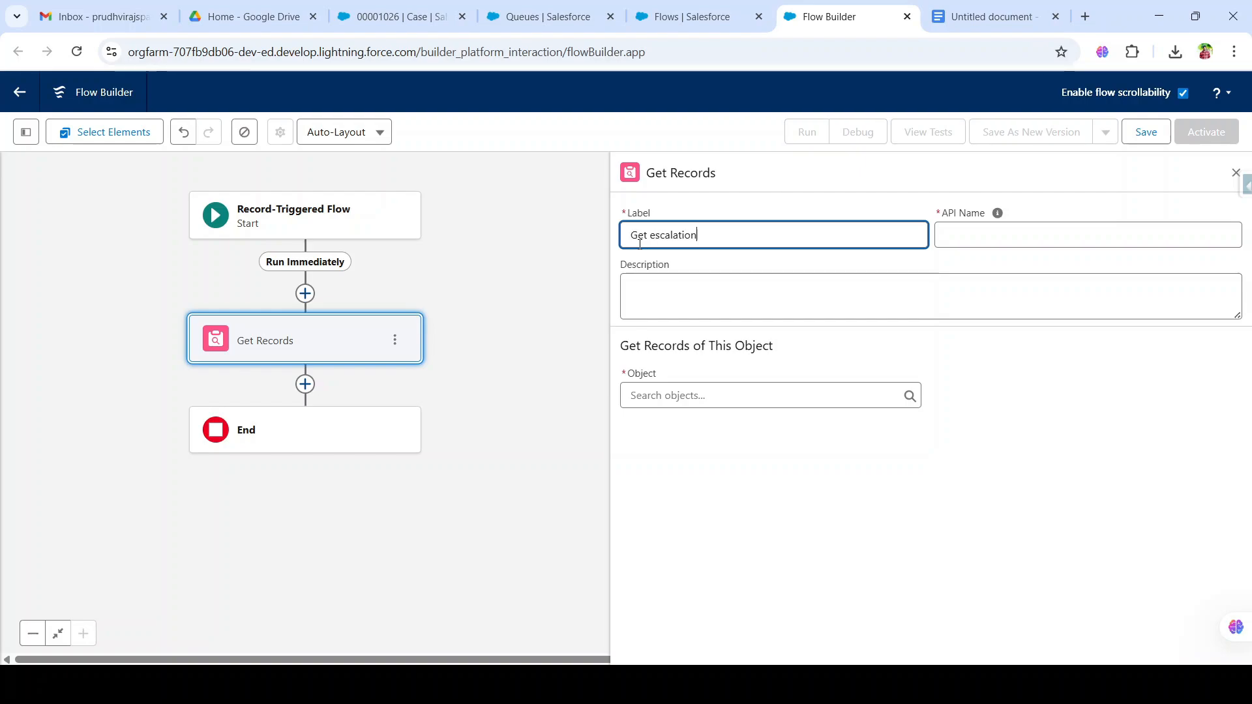
type(" queue")
left_click(869, 350)
Step: Set the object of the Get Records element to Group, choosing the entry with API name Group
left_click(693, 396)
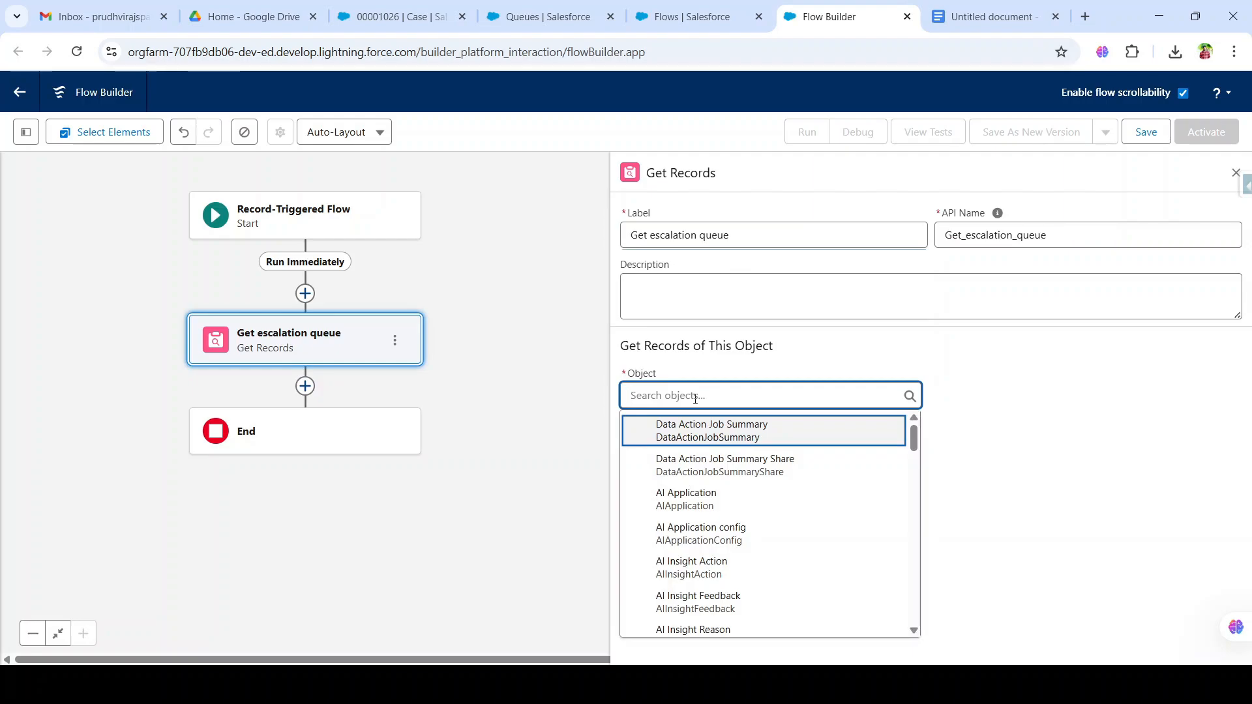
type("group")
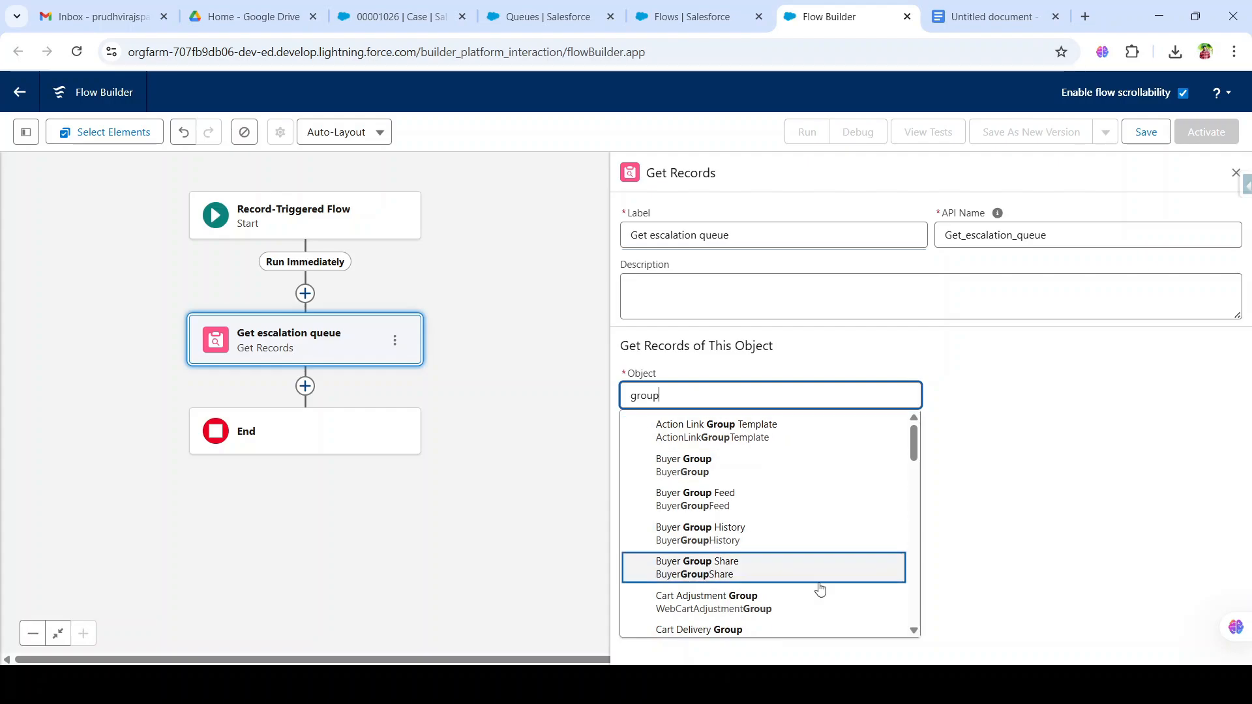
scroll(819, 586, "down", 3)
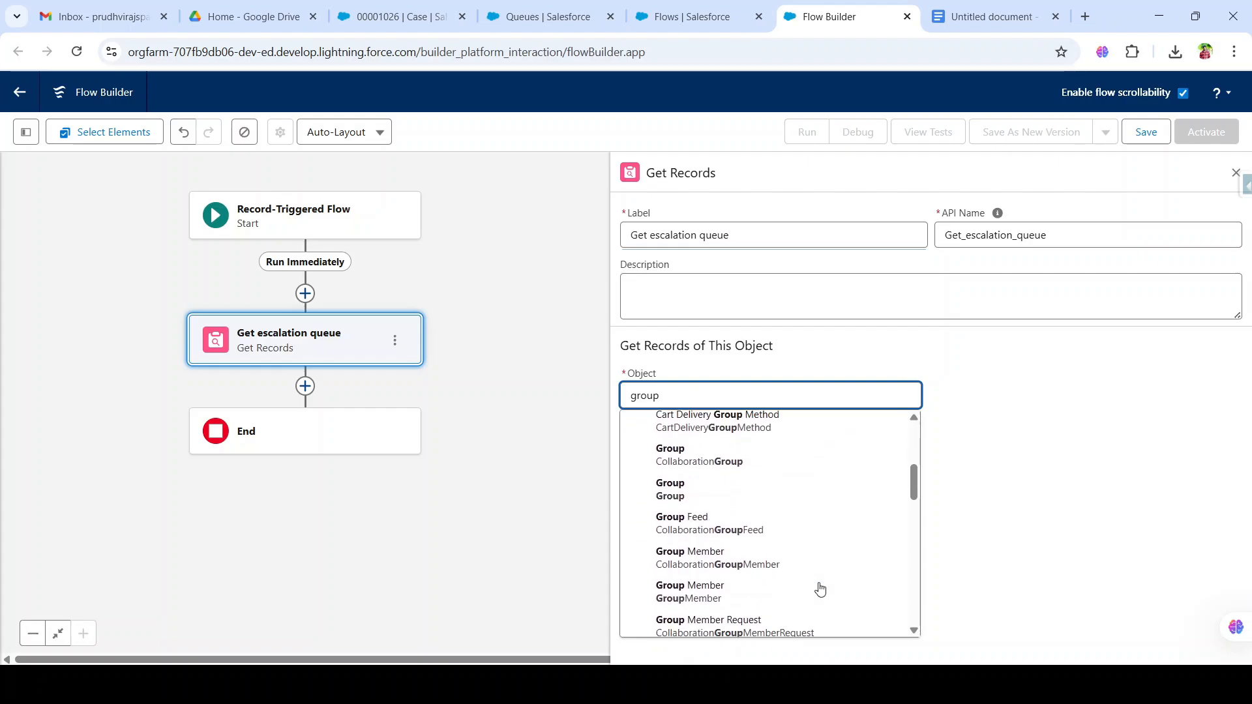
left_click(728, 497)
left_click(728, 497)
Step: Filter the Group records with a first condition of Type Equals Queue
scroll(868, 450, "down", 3)
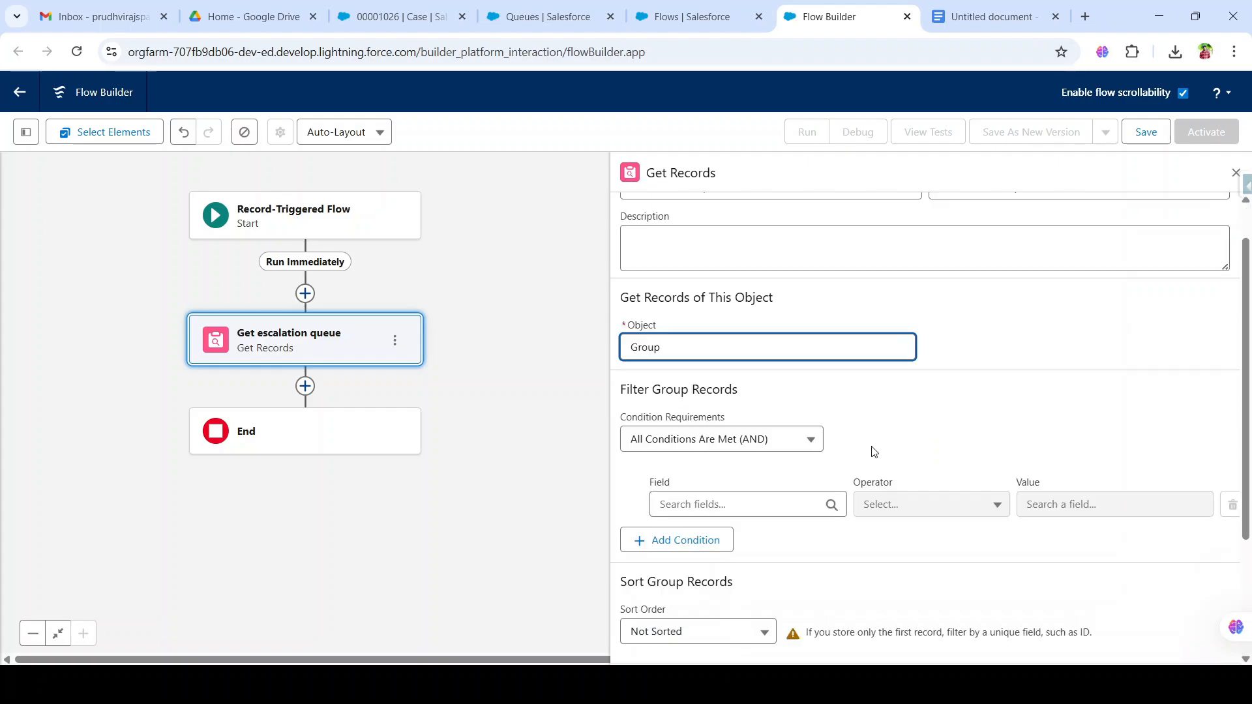
left_click(722, 403)
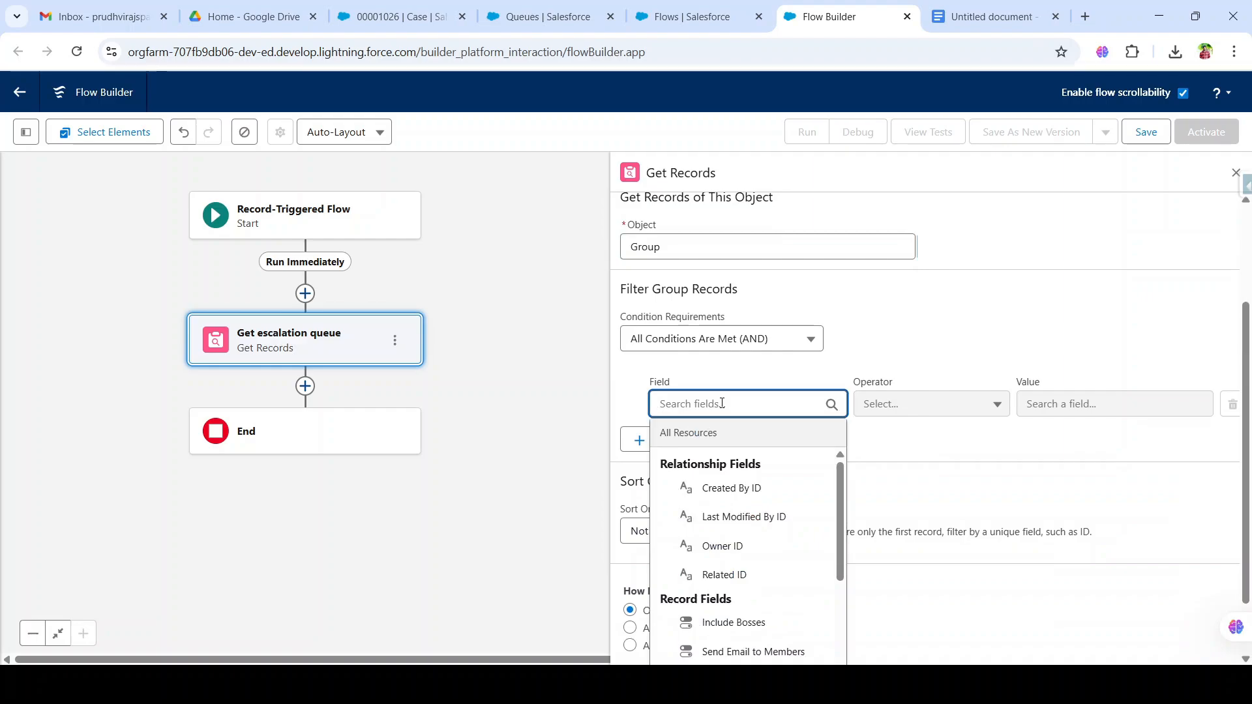
type("type")
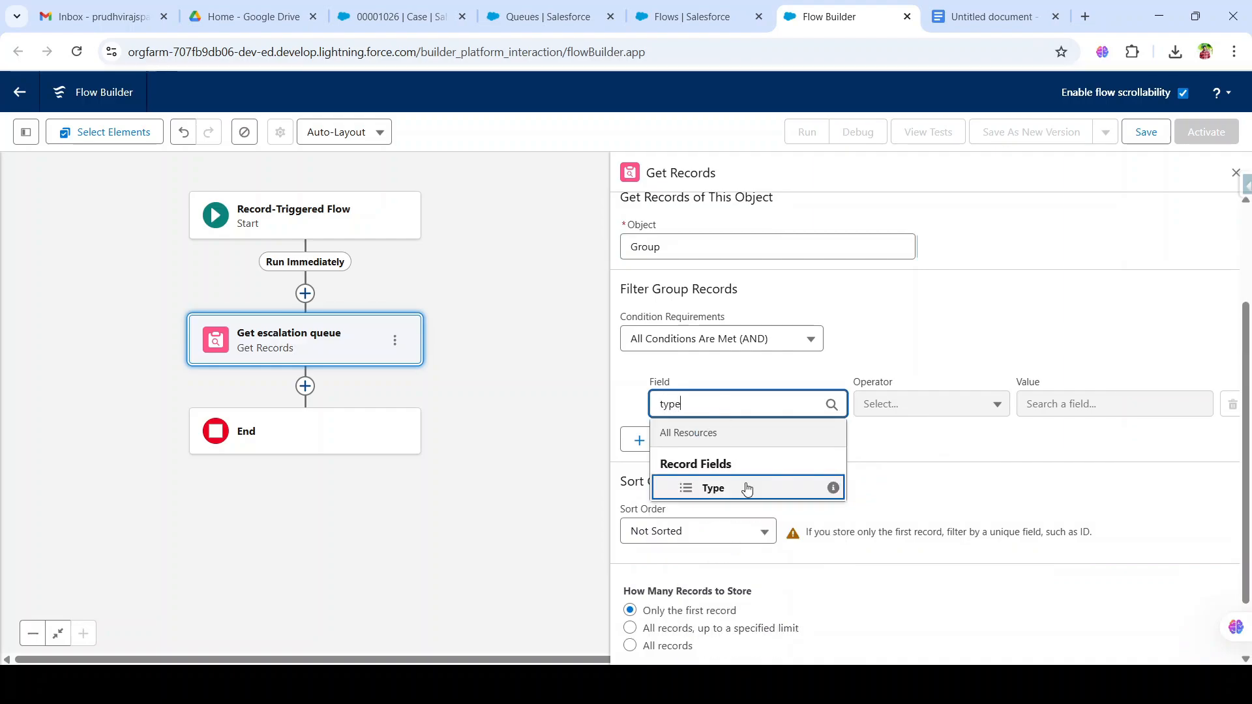
left_click(754, 493)
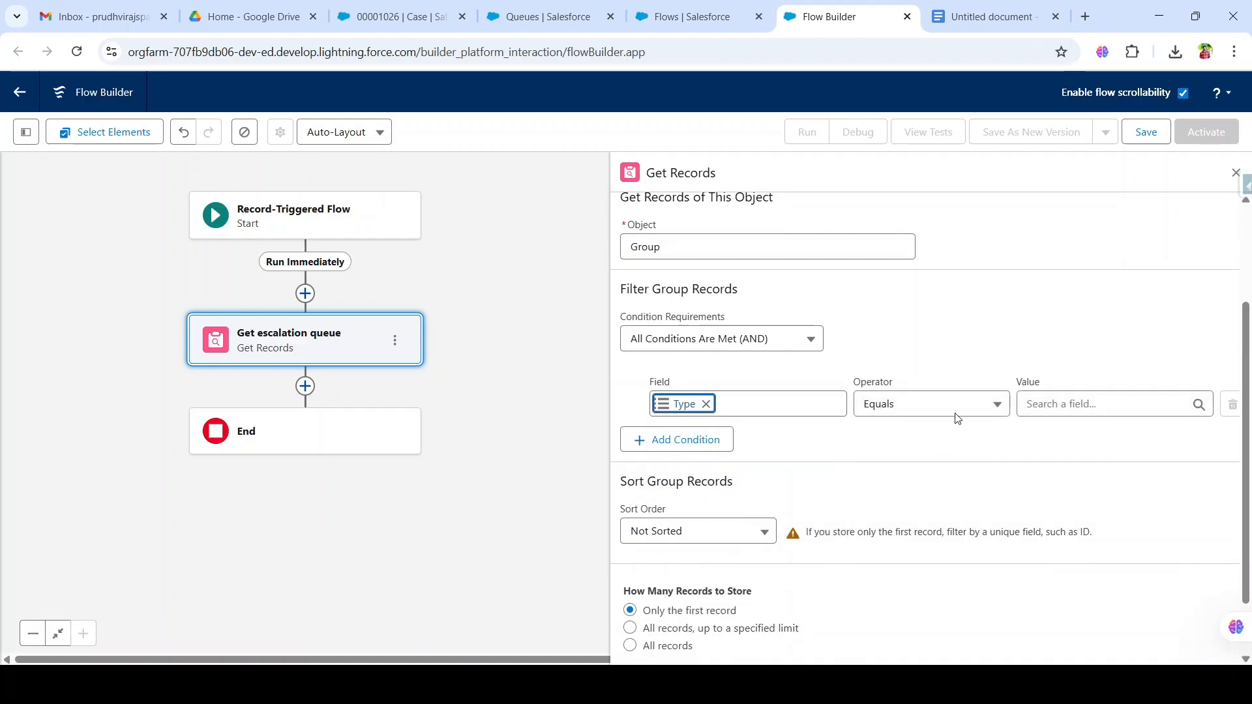
left_click(1025, 403)
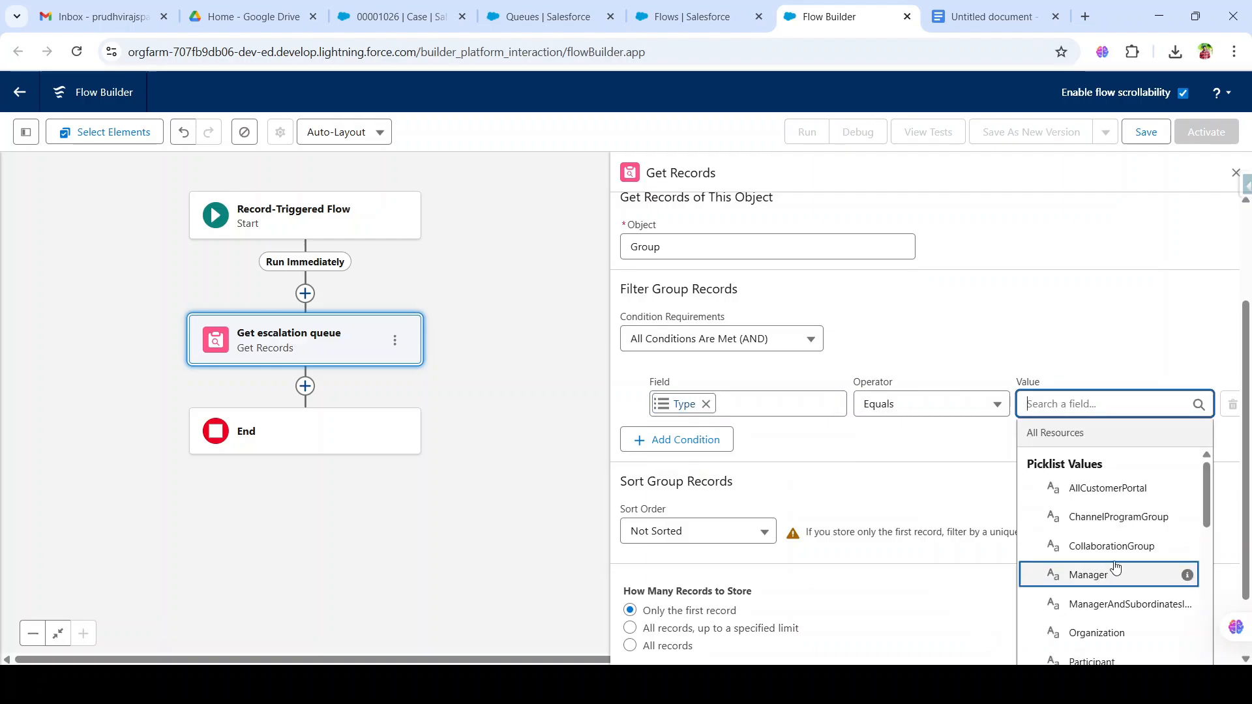
type("queue")
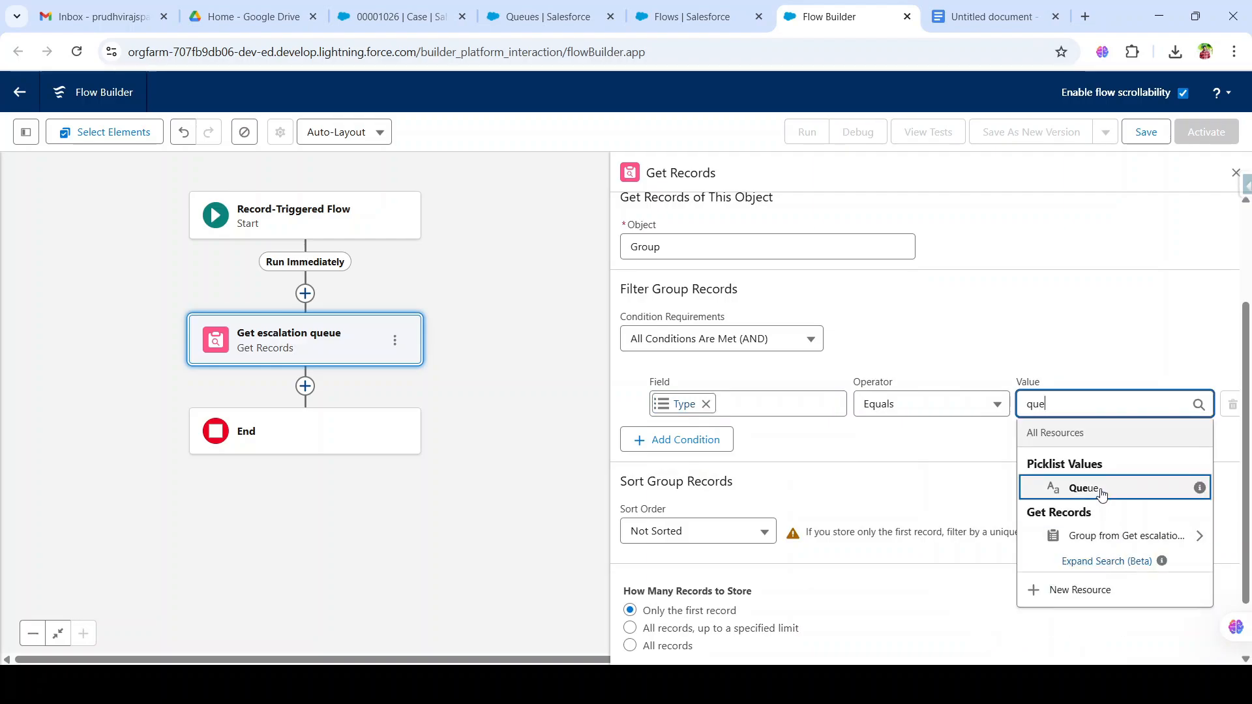
left_click(1080, 487)
Step: Add a second filter condition to the Group records using the Developer Name field
scroll(849, 441, "down", 1)
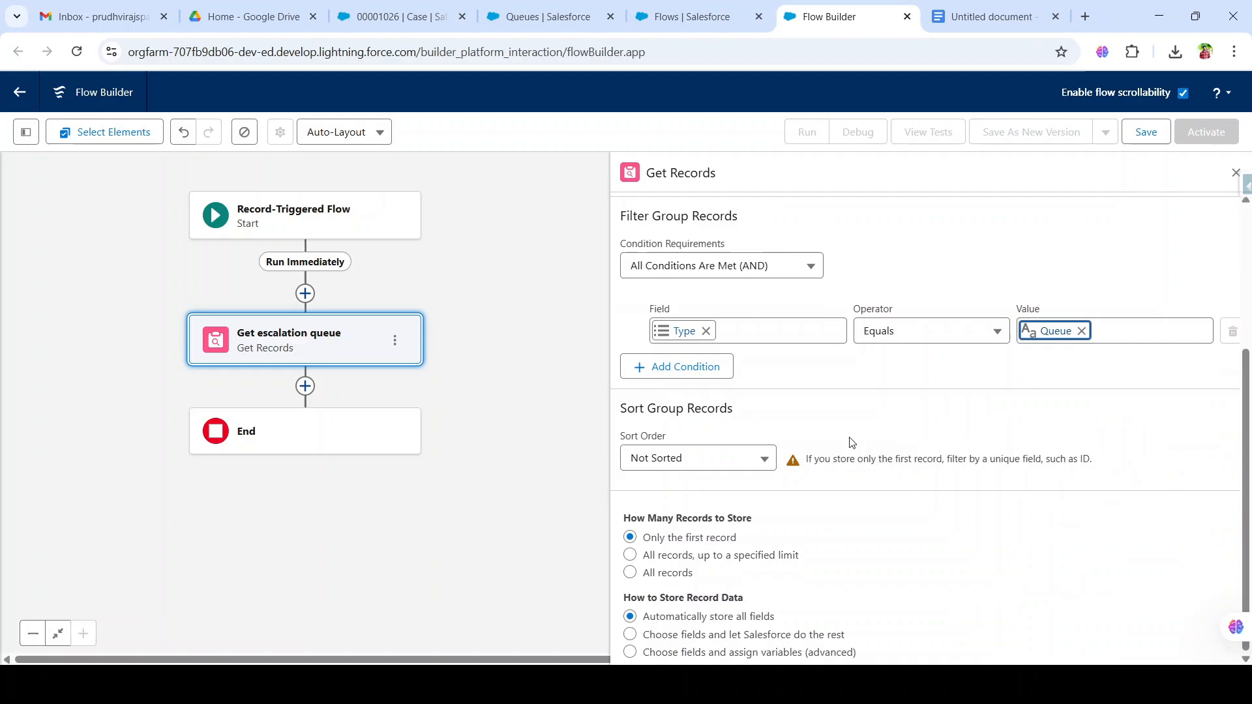
left_click(711, 364)
left_click(693, 384)
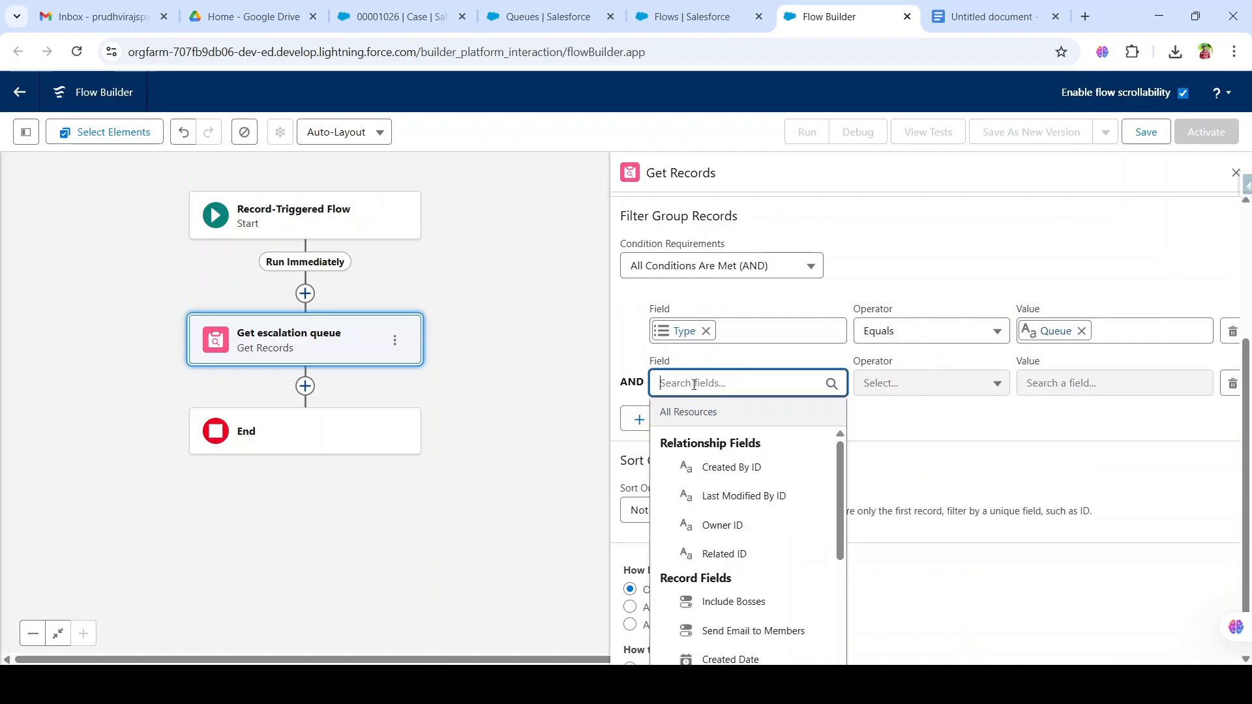
type("deve")
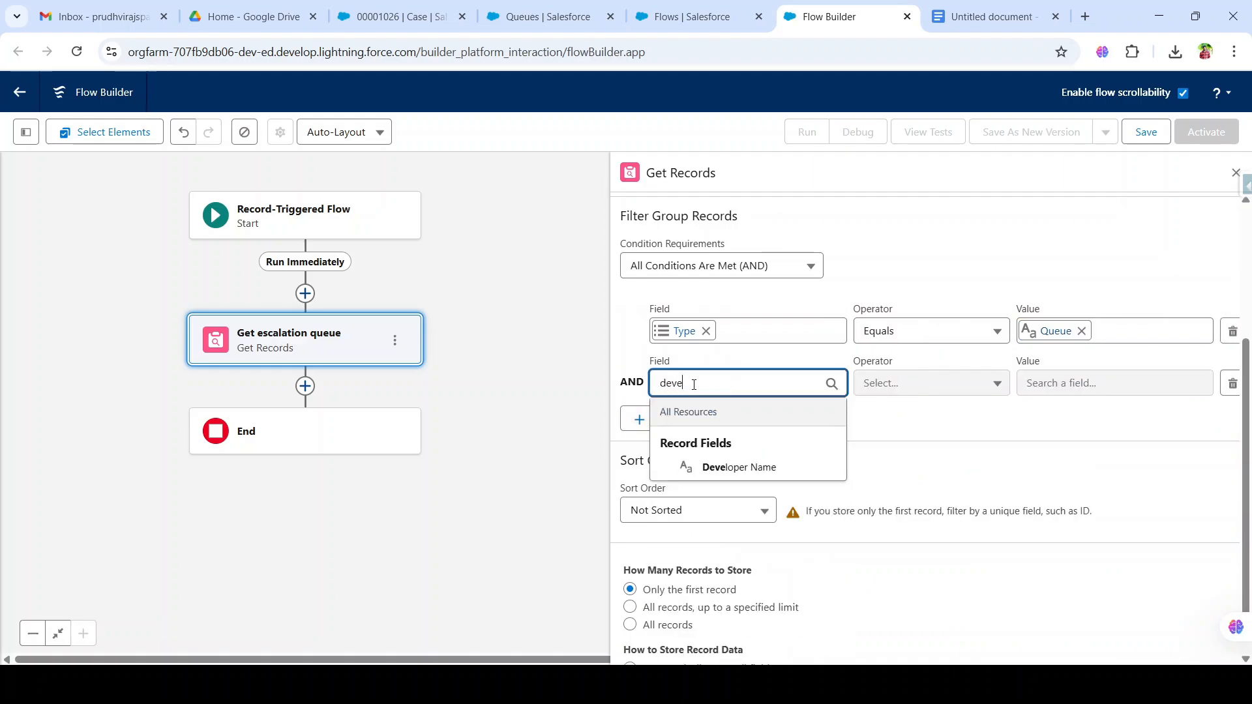
left_click(762, 467)
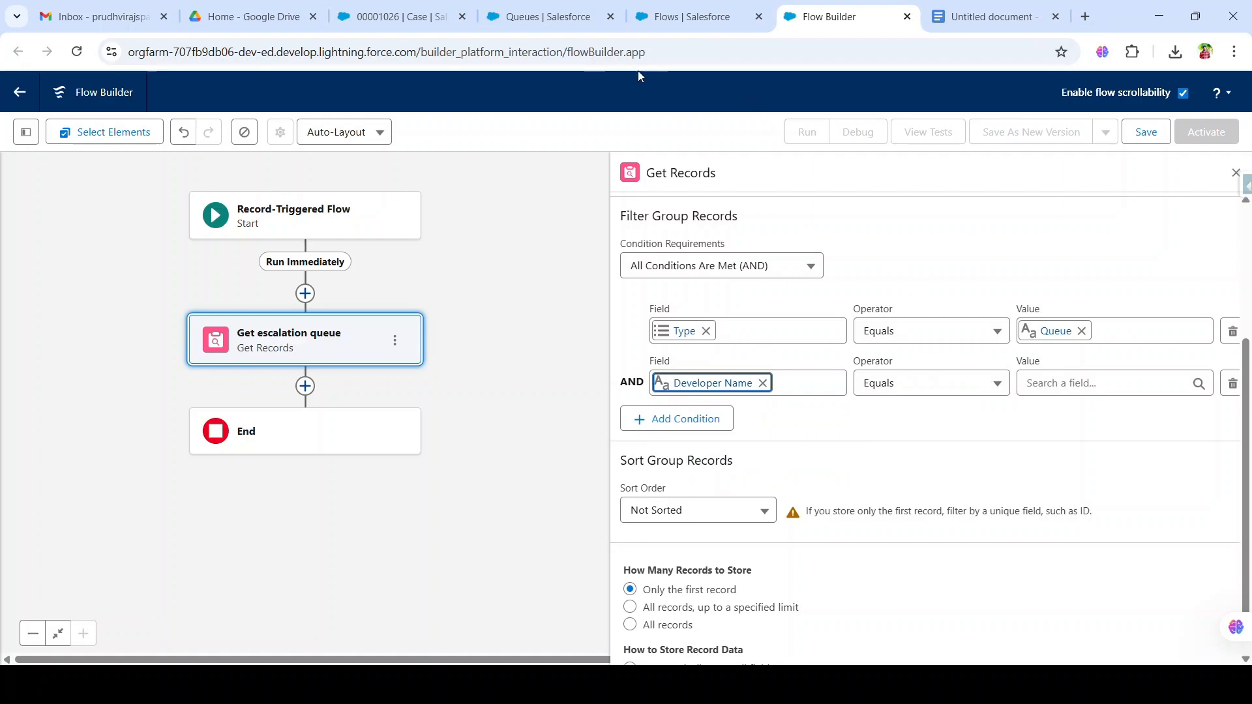
Step: Set the Developer Name condition's value to Escalation_Queue, copied from the Queue Name on the Queues setup page, and close the element's settings
left_click(538, 23)
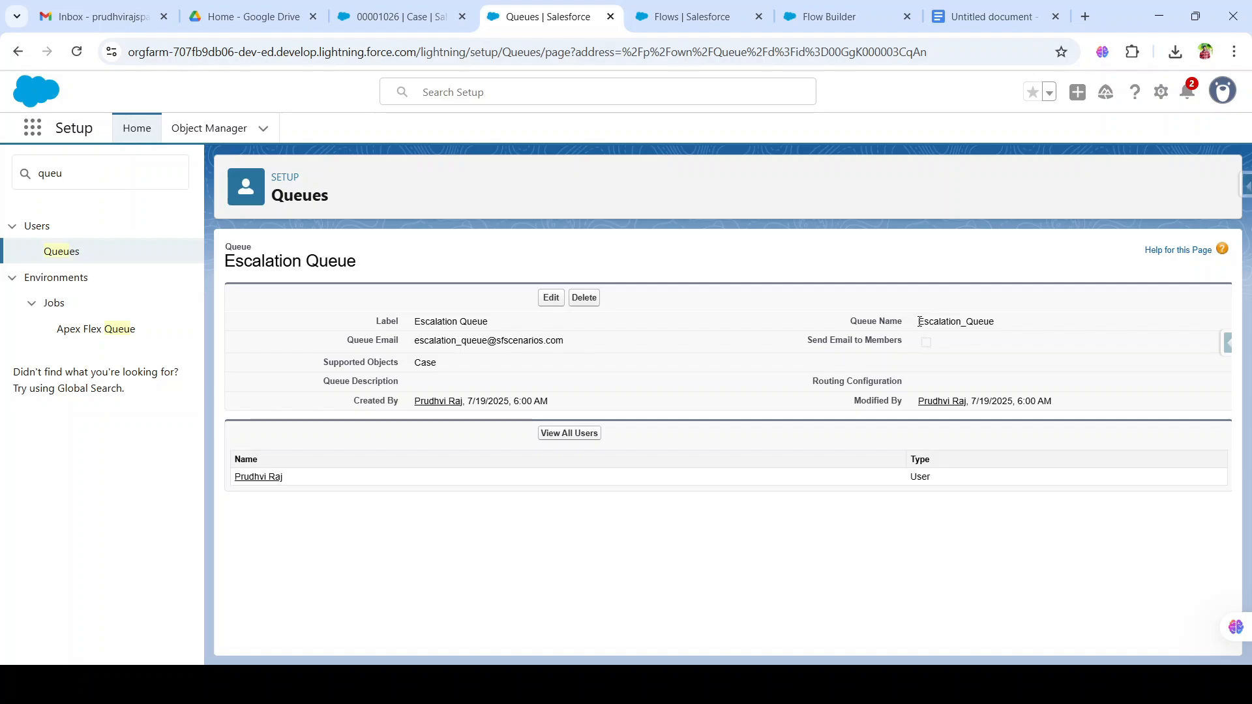
left_click_drag(919, 322, 996, 326)
key("ctrl+c")
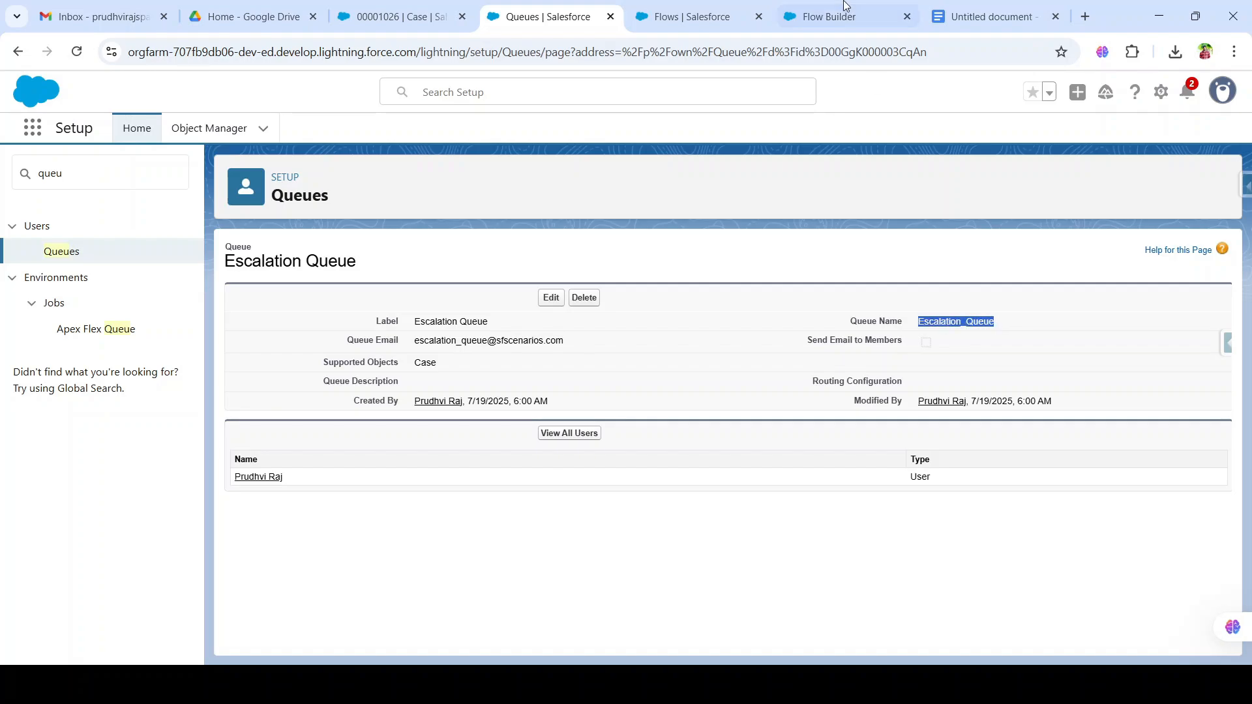
left_click(833, 18)
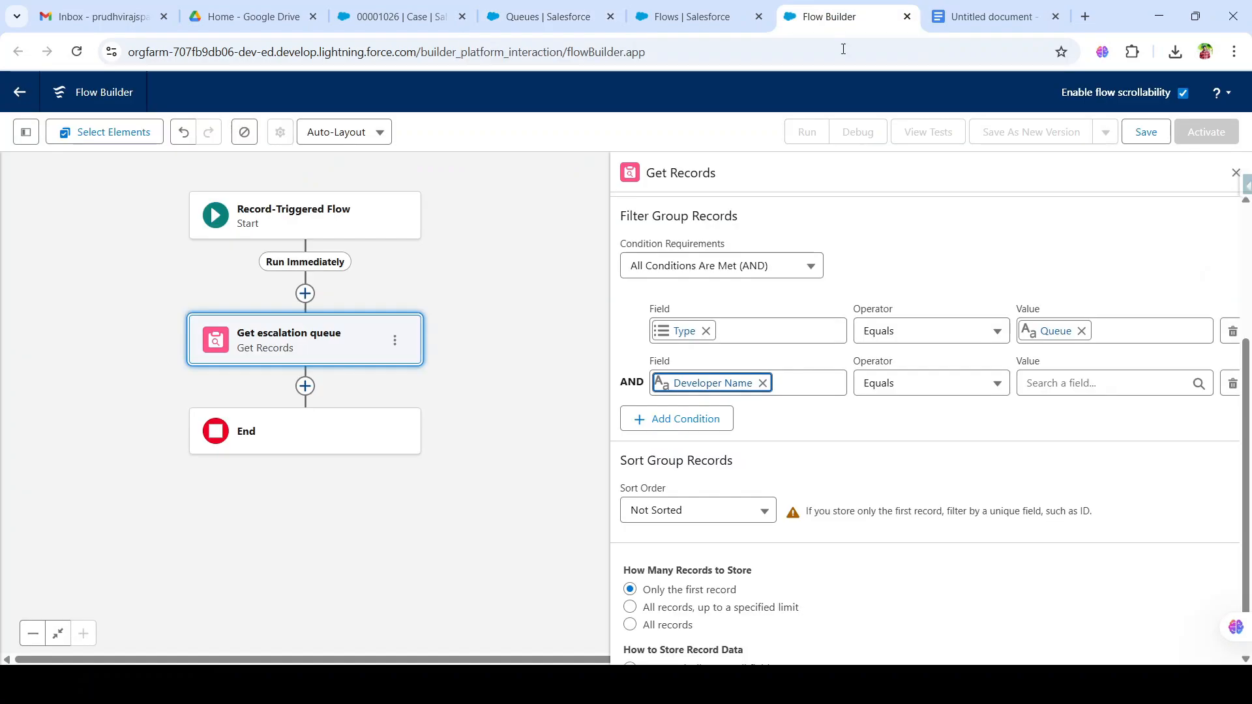
left_click(1045, 384)
key("ctrl+v")
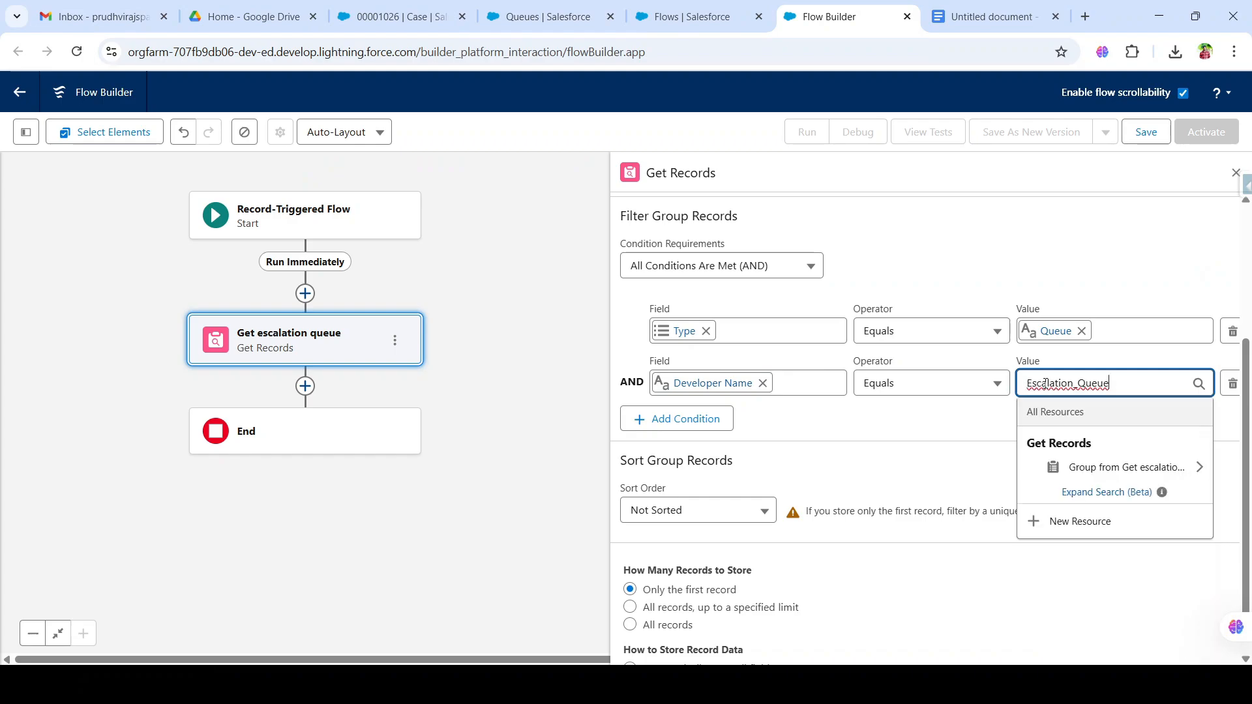
left_click(951, 421)
scroll(951, 421, "down", 1)
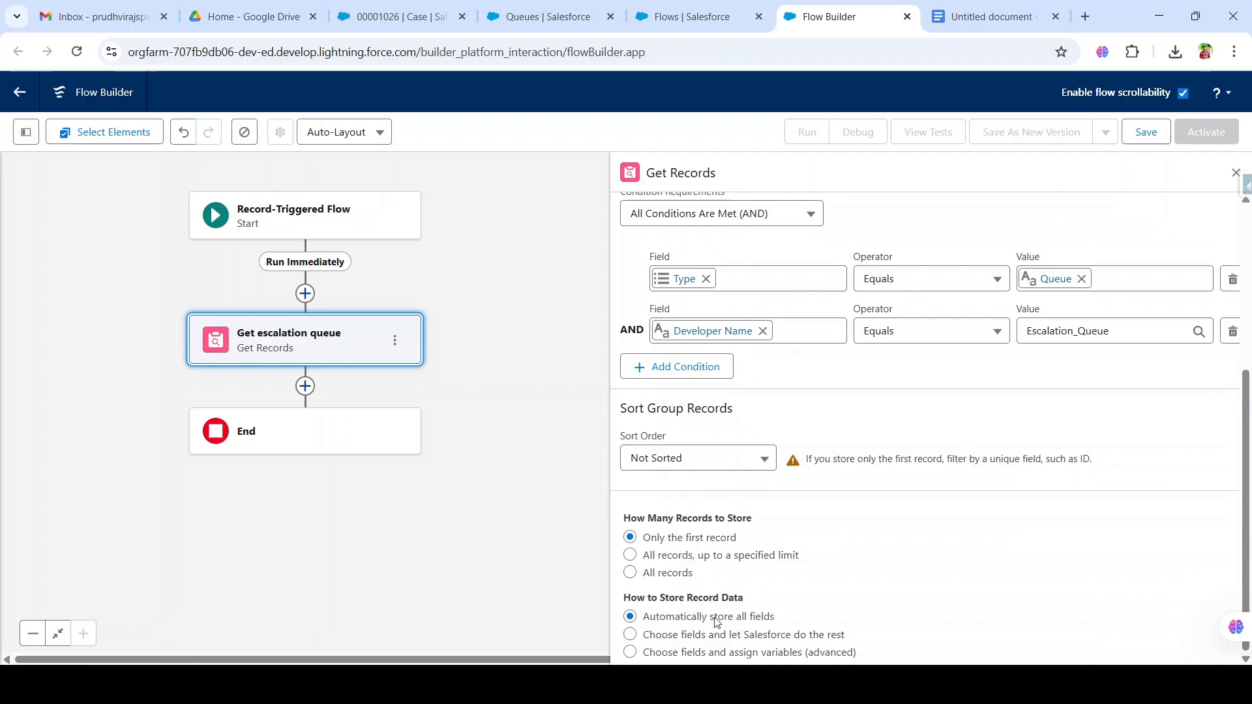
left_click(1235, 172)
Step: Add an Update Triggering Record element after Get escalation queue and label it Update Case owner
left_click_drag(673, 266, 804, 266)
left_click(439, 384)
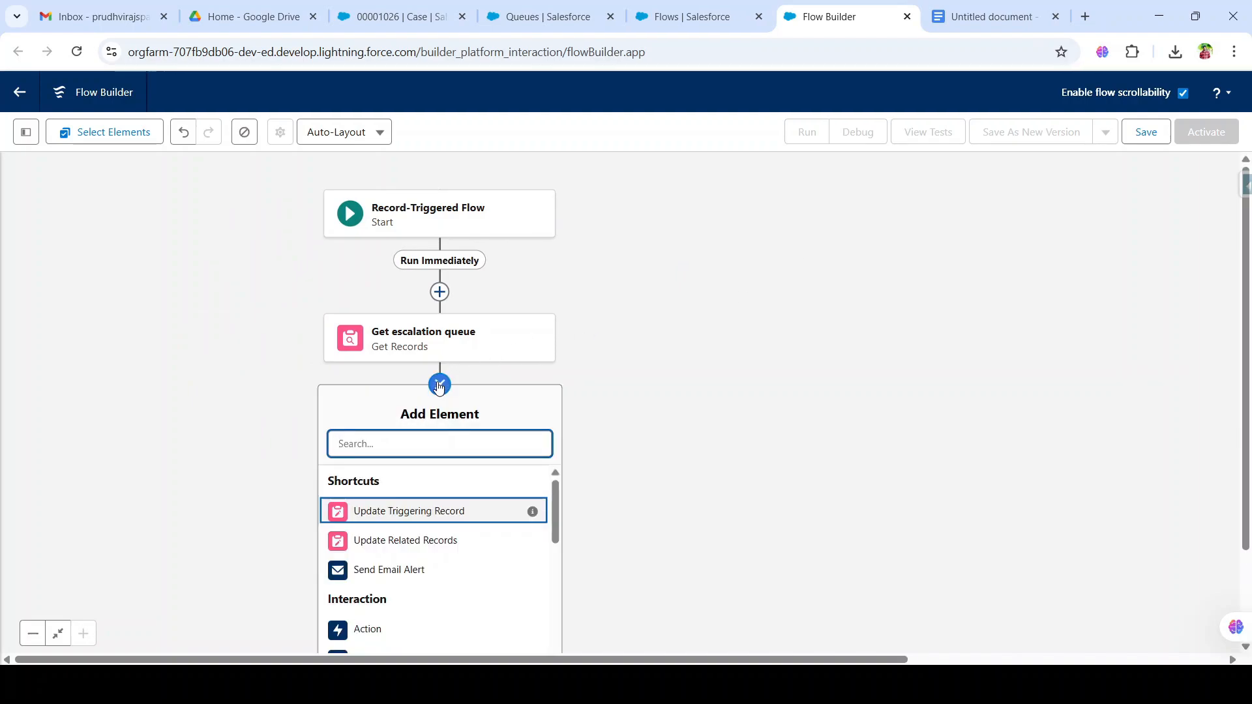
left_click(408, 514)
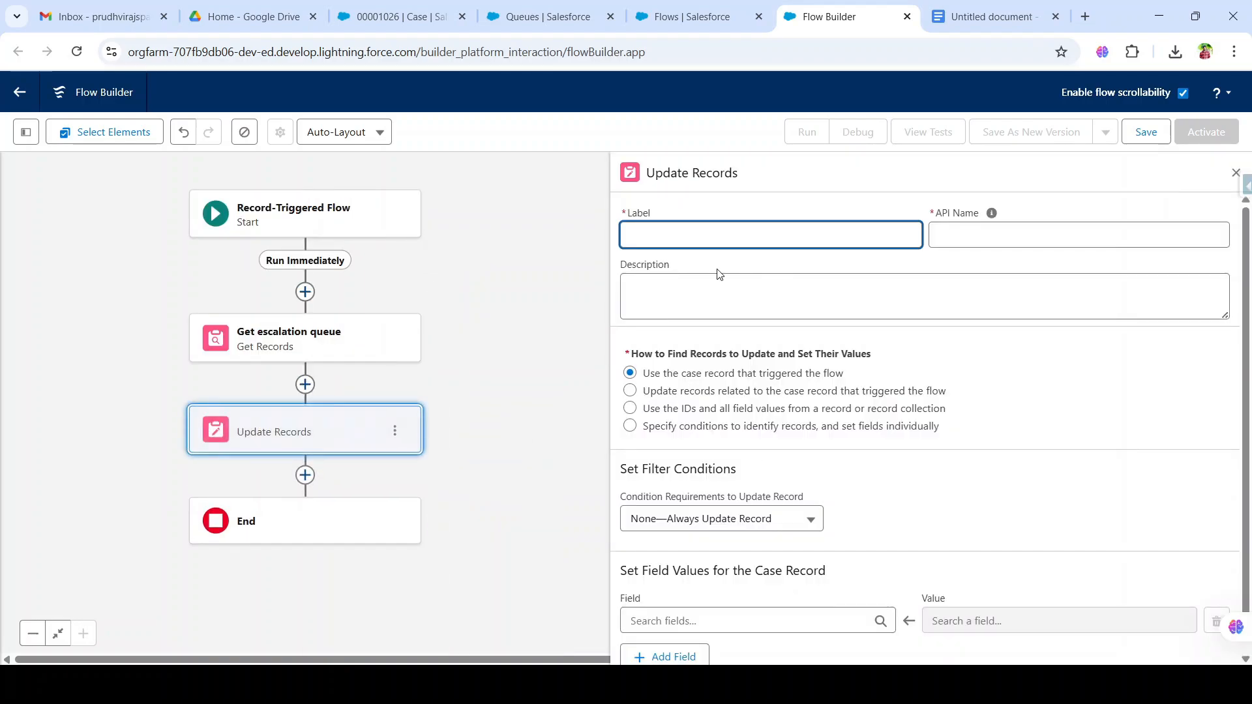
type("Update Case")
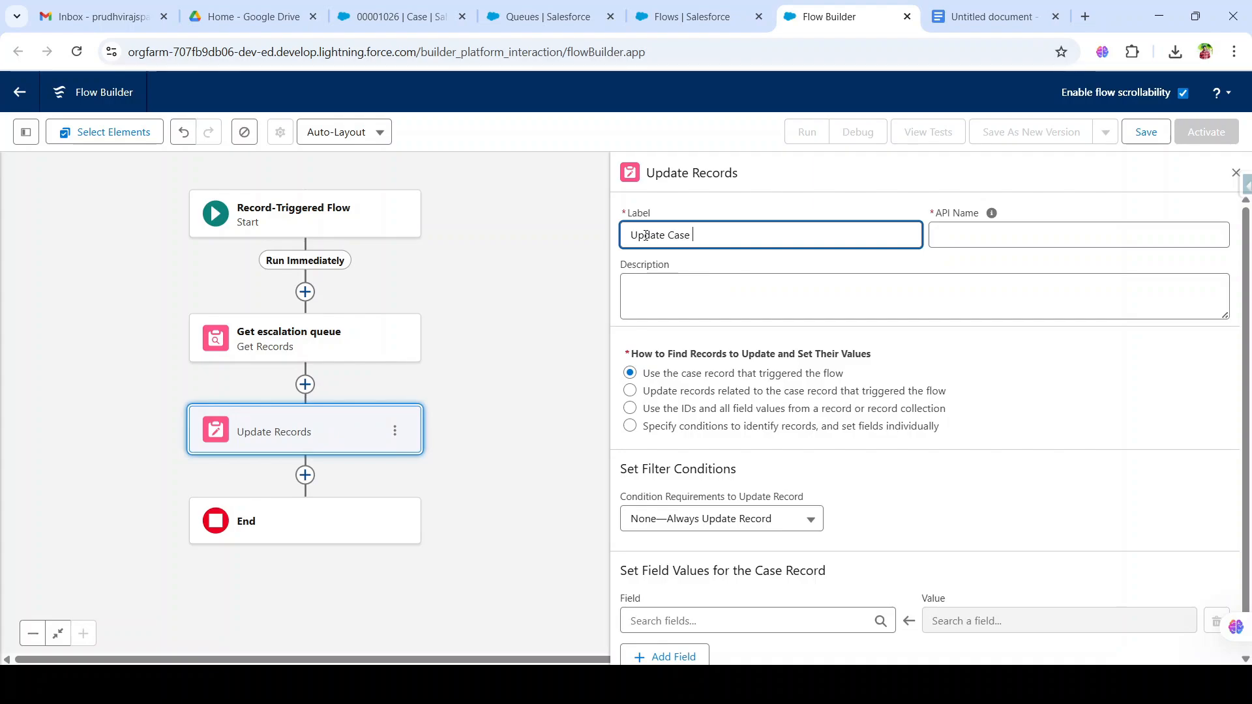
type(" owner")
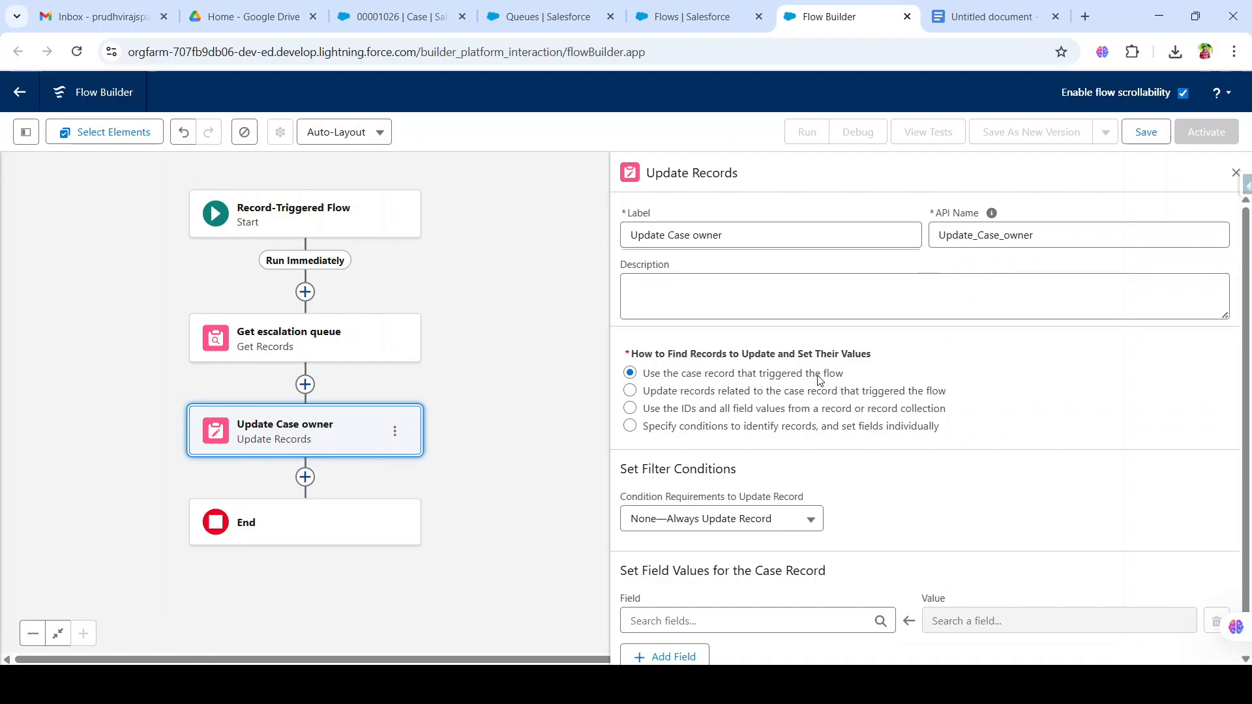
Step: Set the case's Owner ID to the Group ID from Get escalation queue and close the update element's settings
scroll(855, 513, "down", 1)
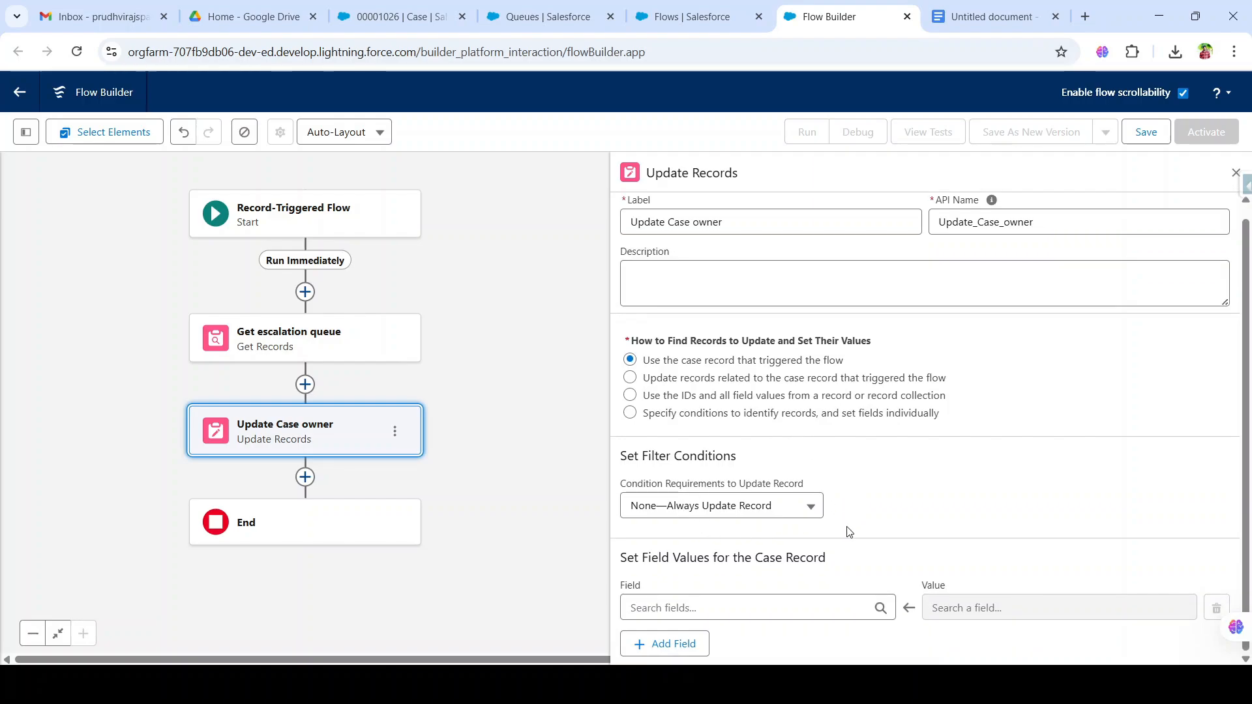
left_click(758, 603)
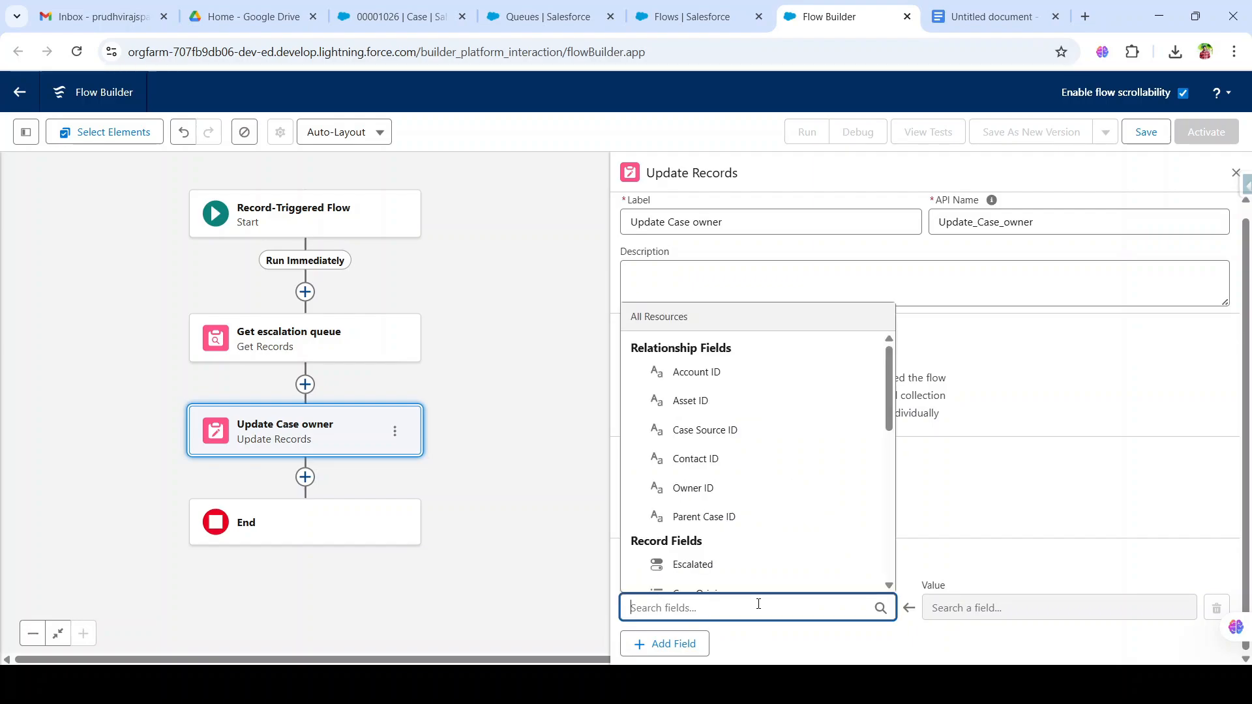
type("owner")
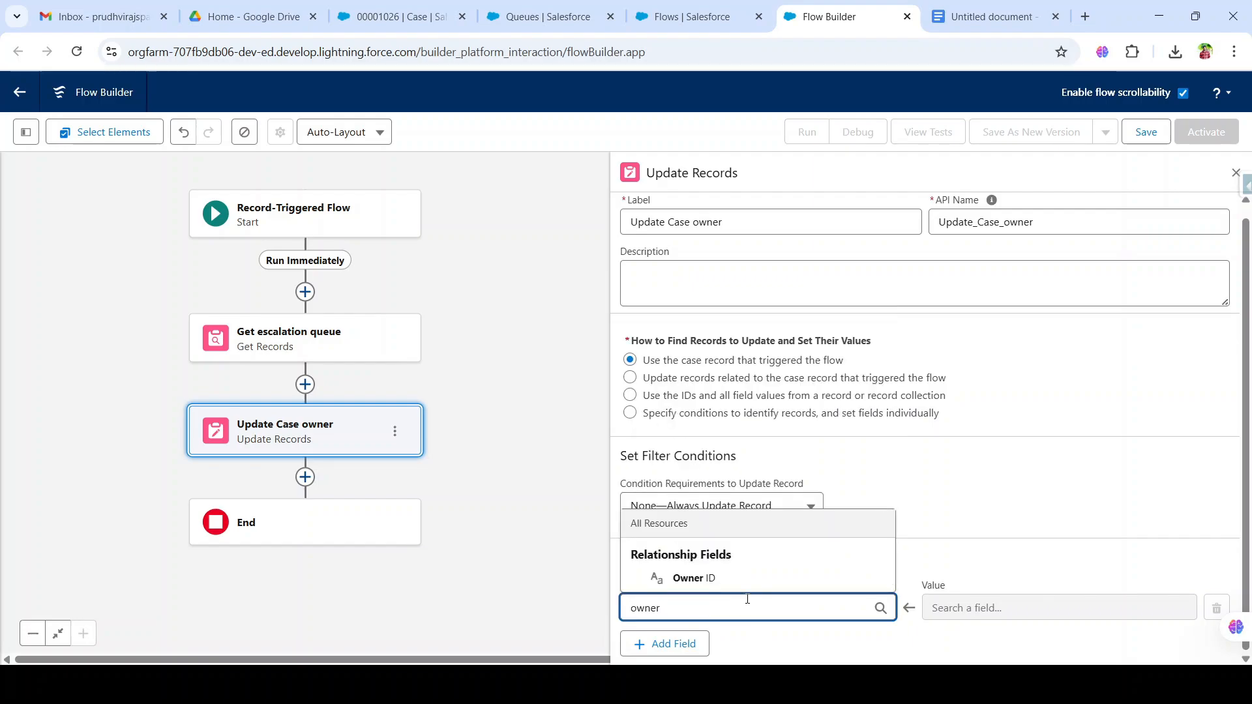
left_click(722, 578)
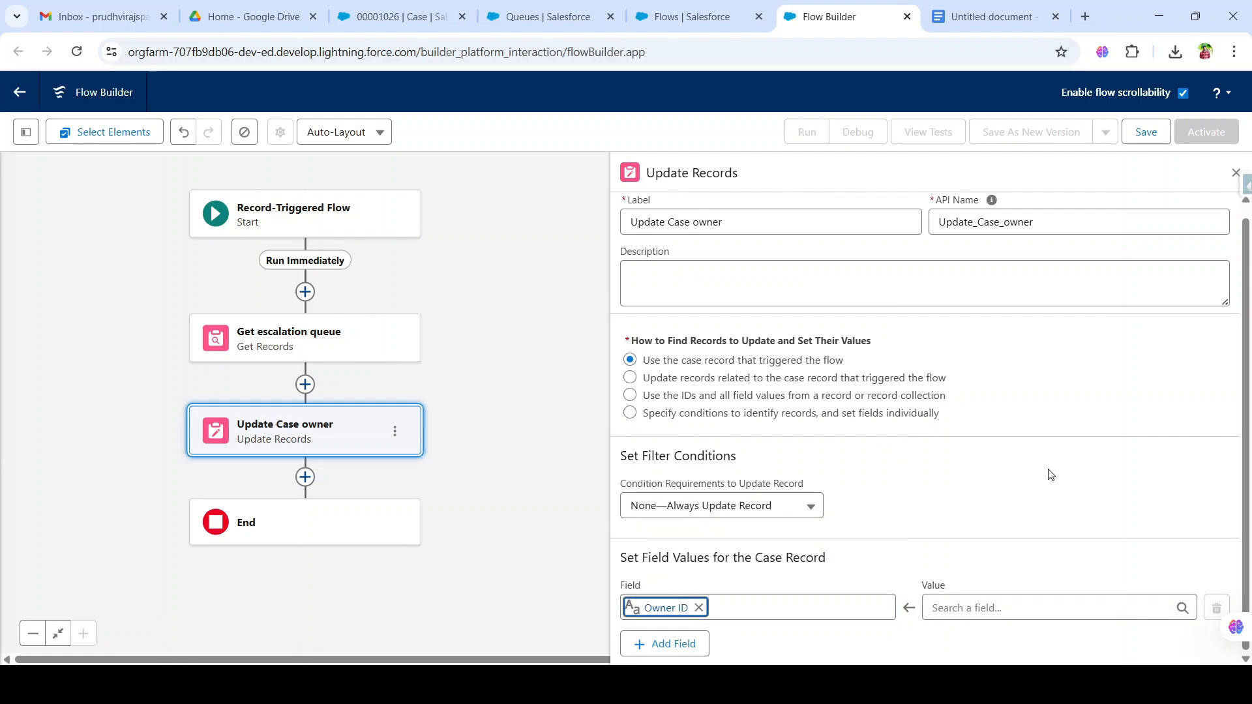
left_click(972, 609)
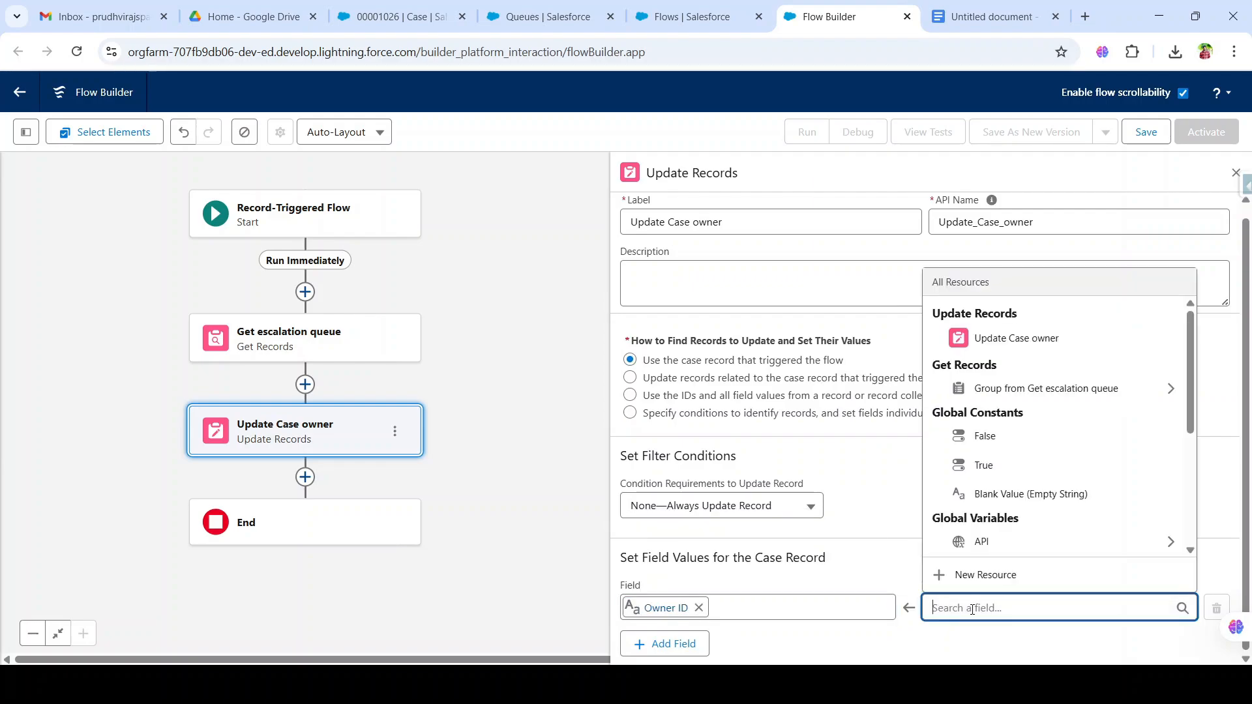
type("get")
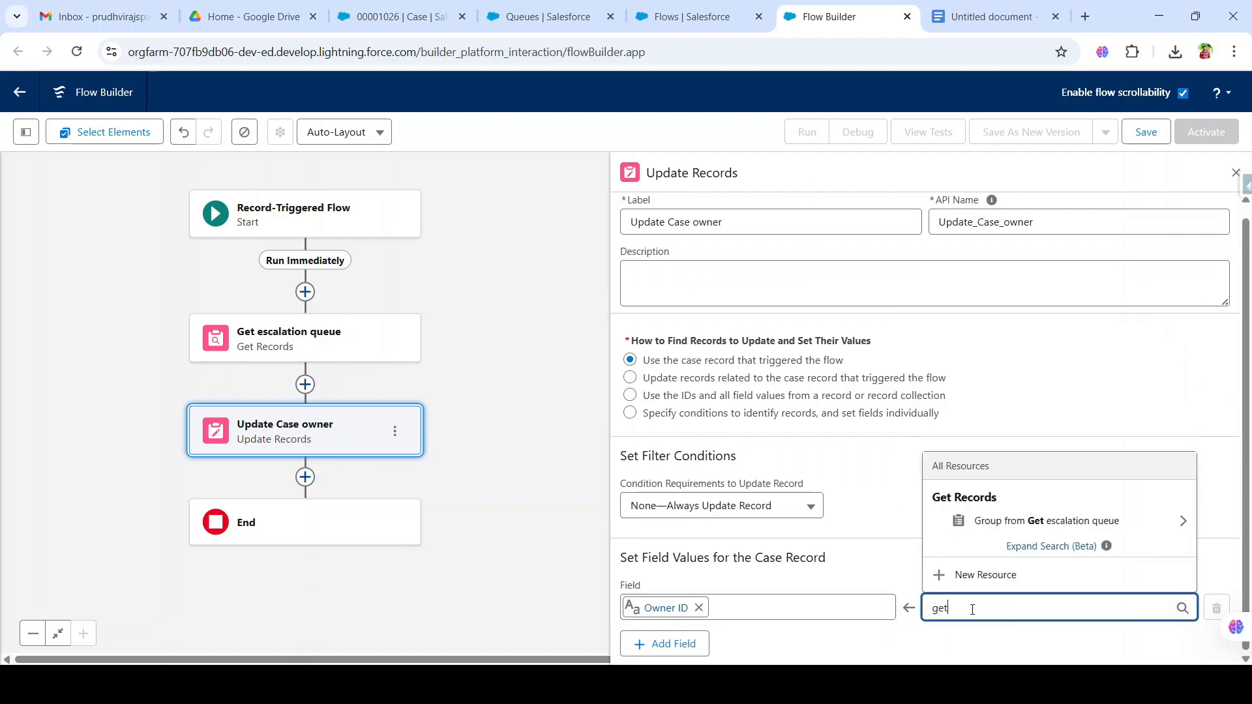
left_click(1082, 521)
type("Id")
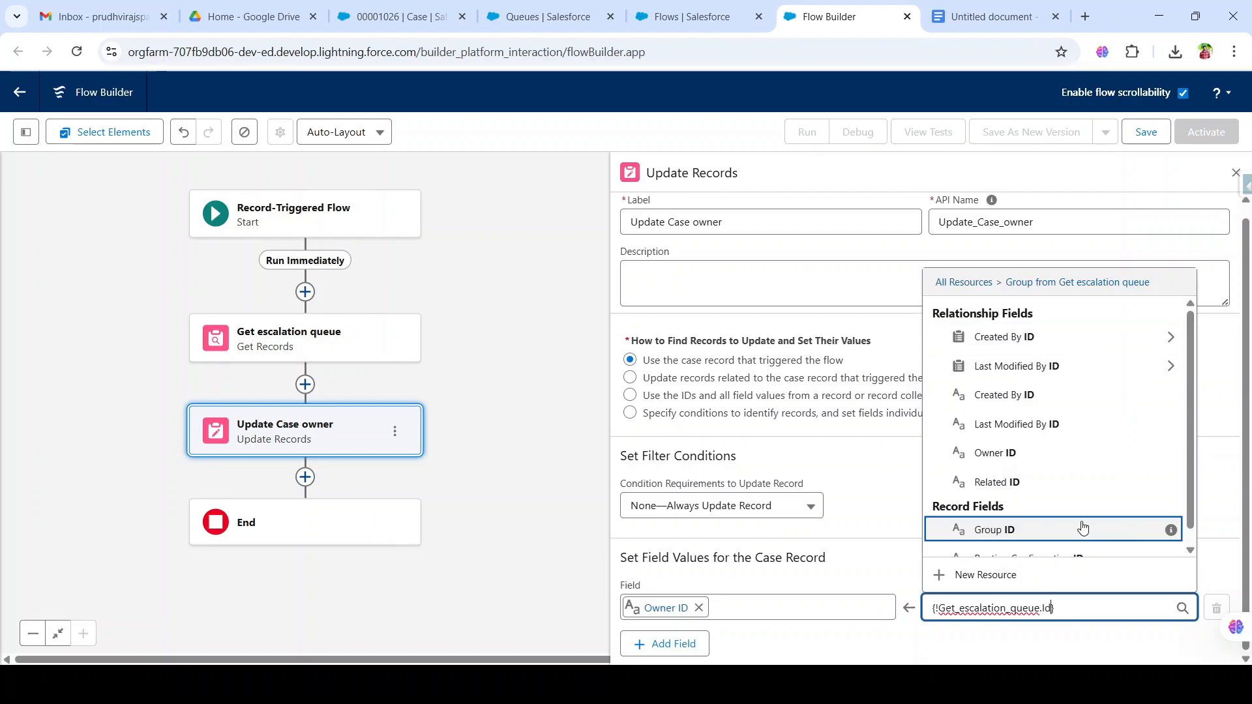
left_click(981, 513)
left_click(911, 655)
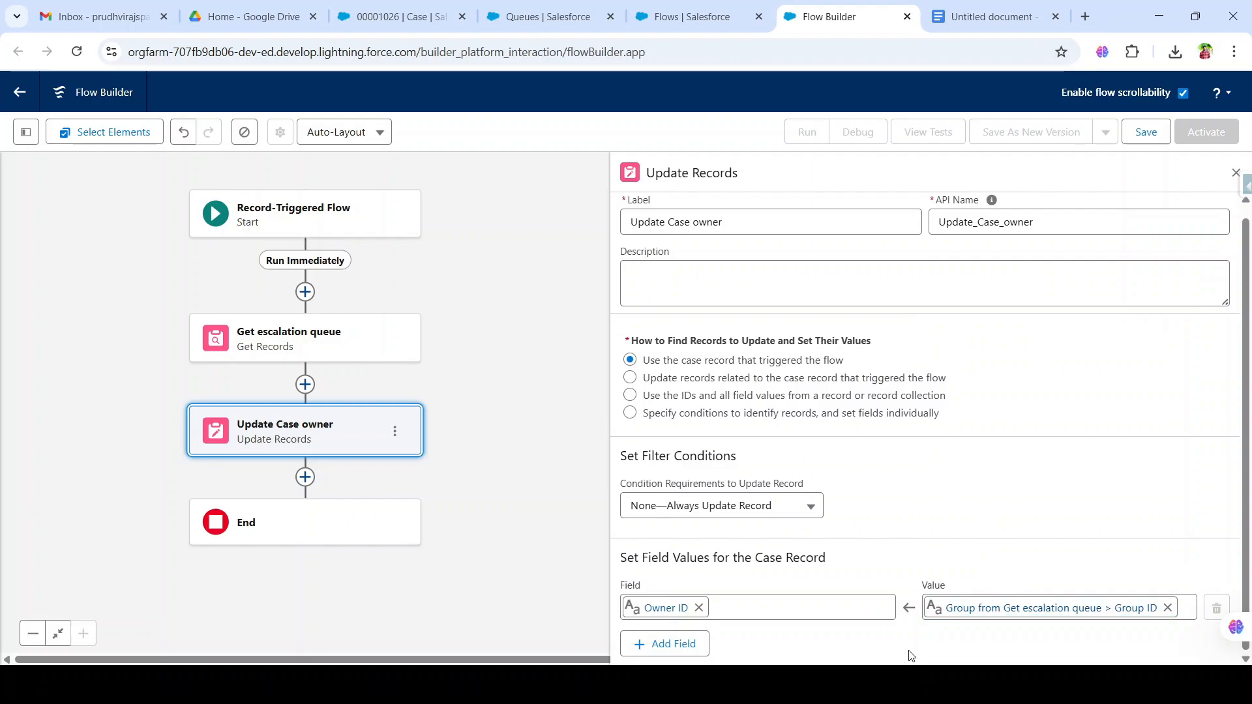
left_click(1235, 173)
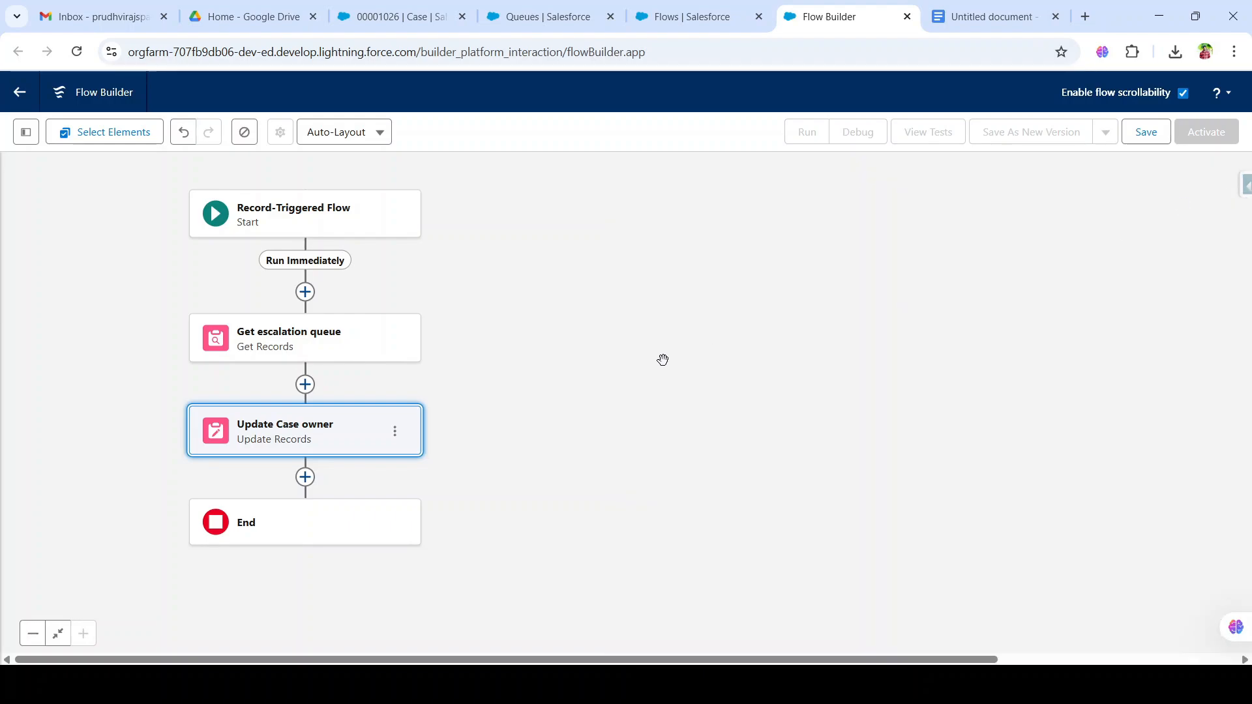
Step: Add a Send Email action after Update Case owner and label it Send Email to User
left_click_drag(637, 402, 774, 292)
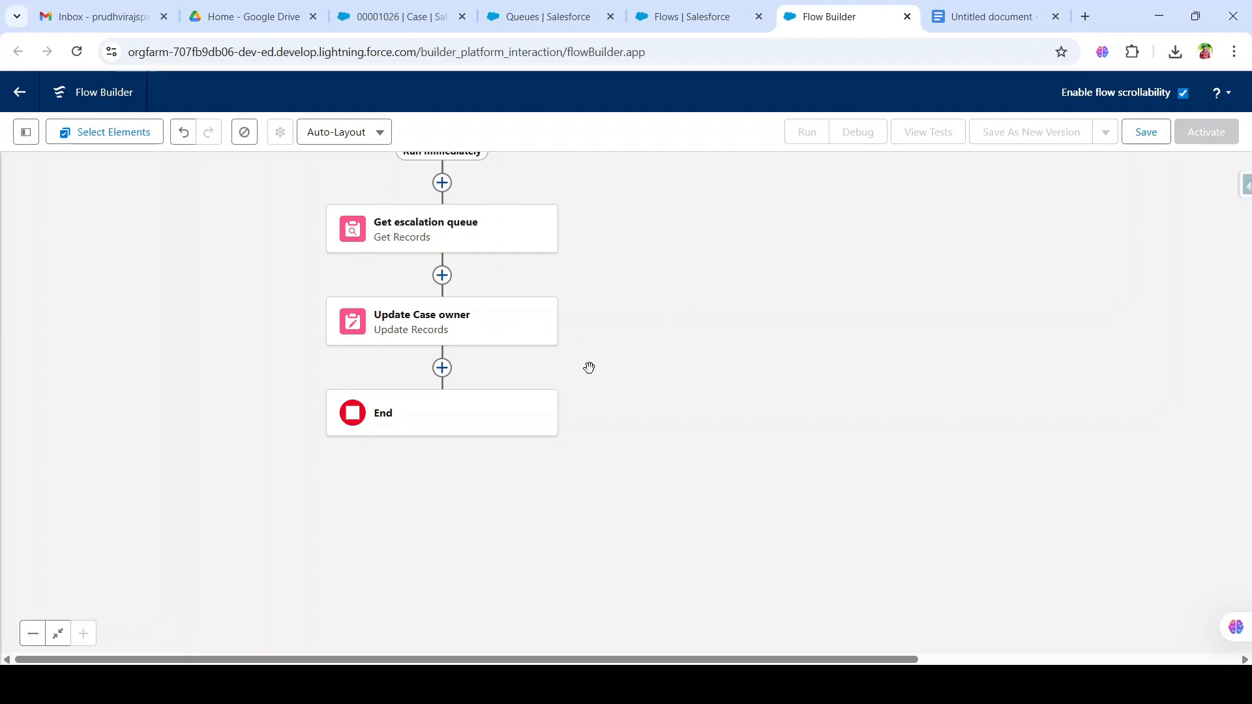
left_click(442, 368)
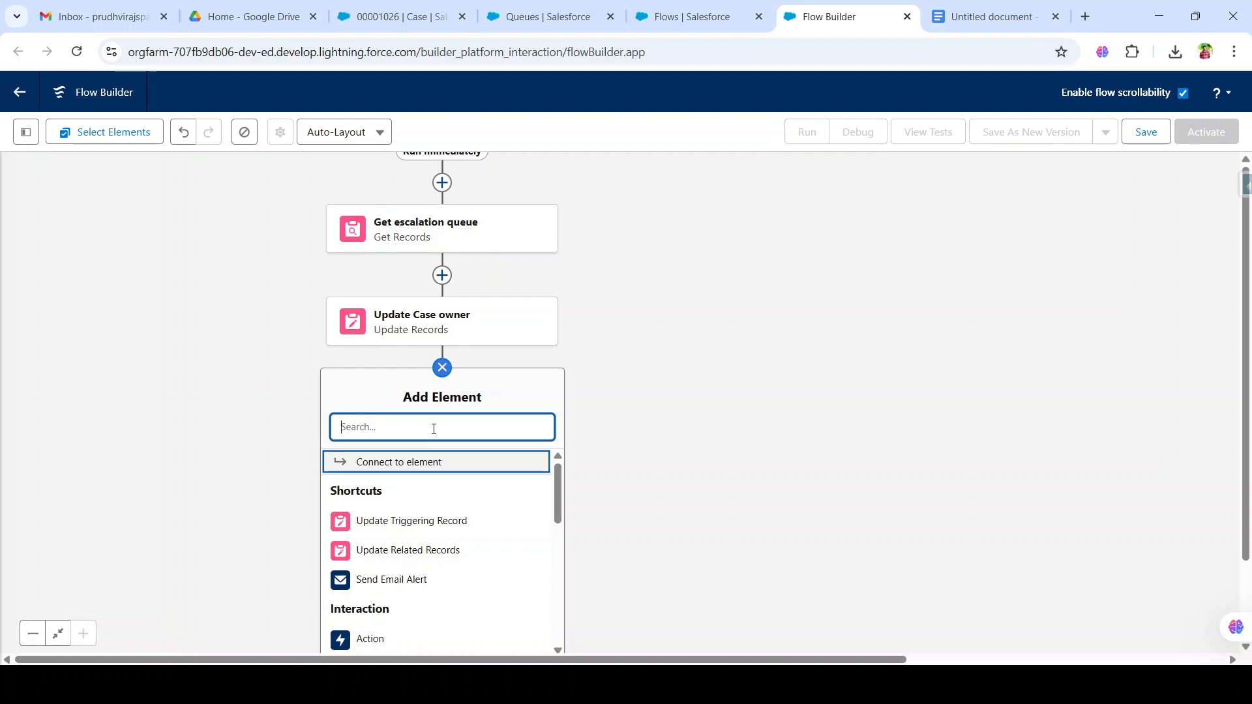
type("send")
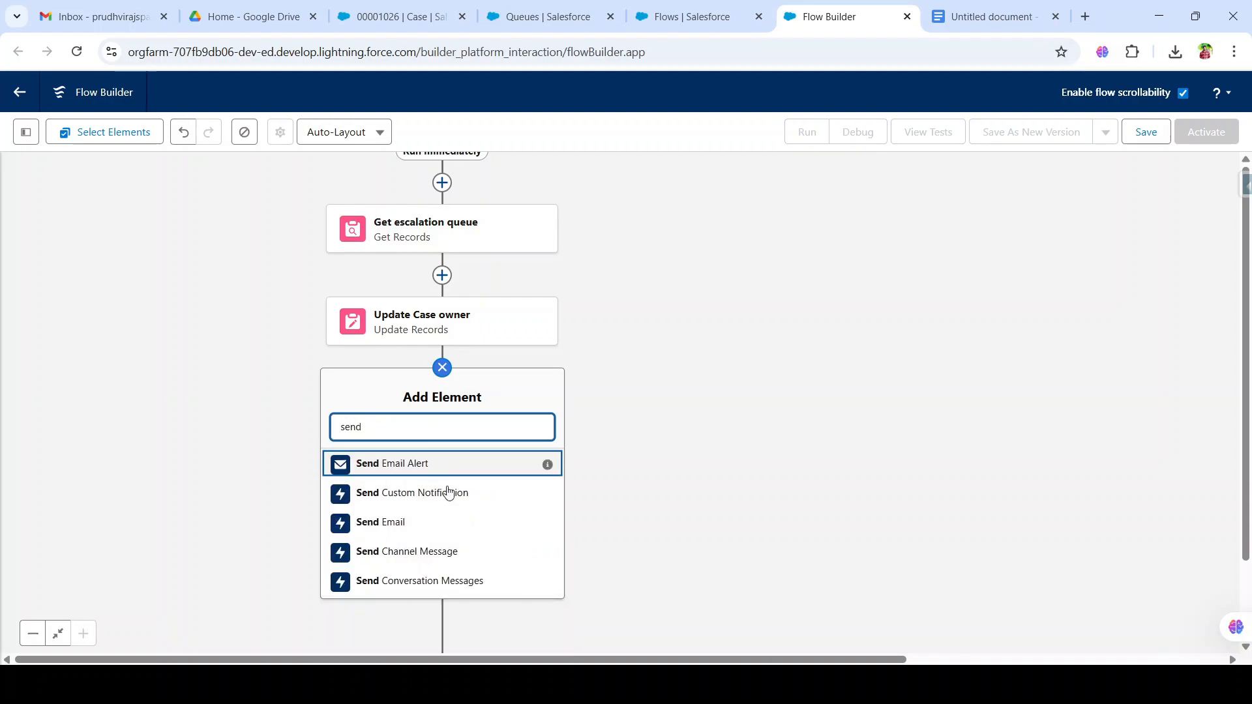
left_click(388, 522)
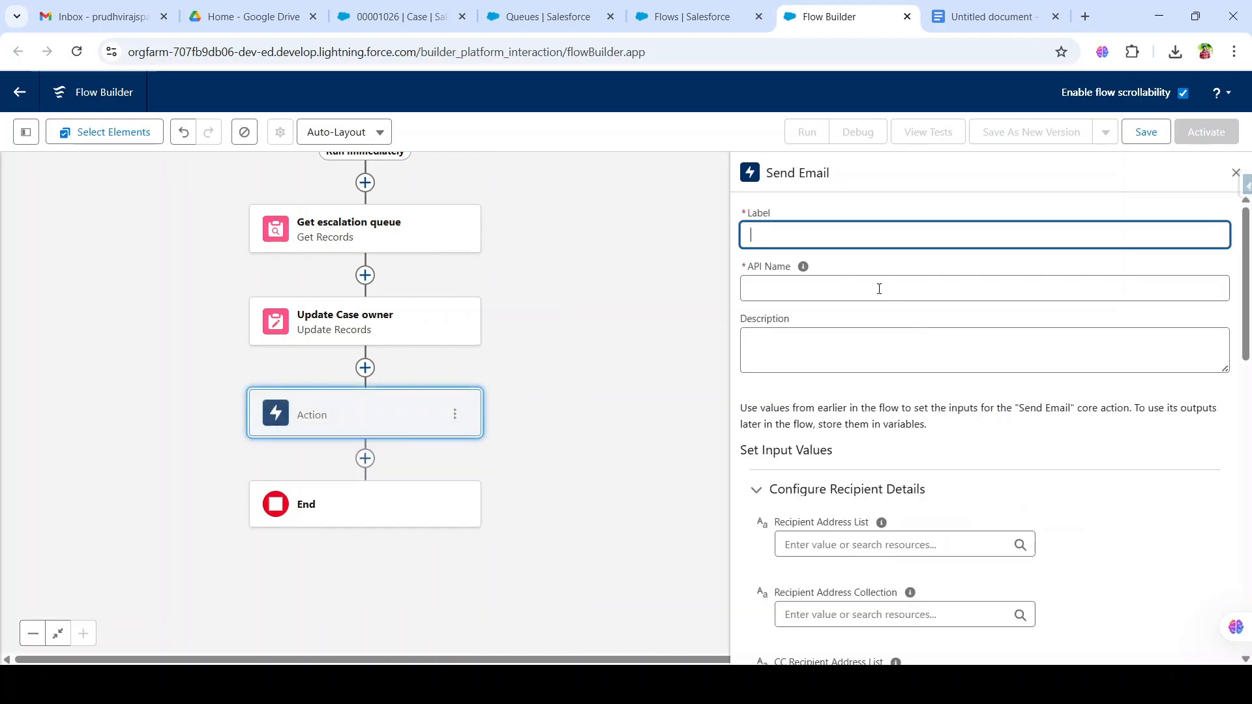
type("Send")
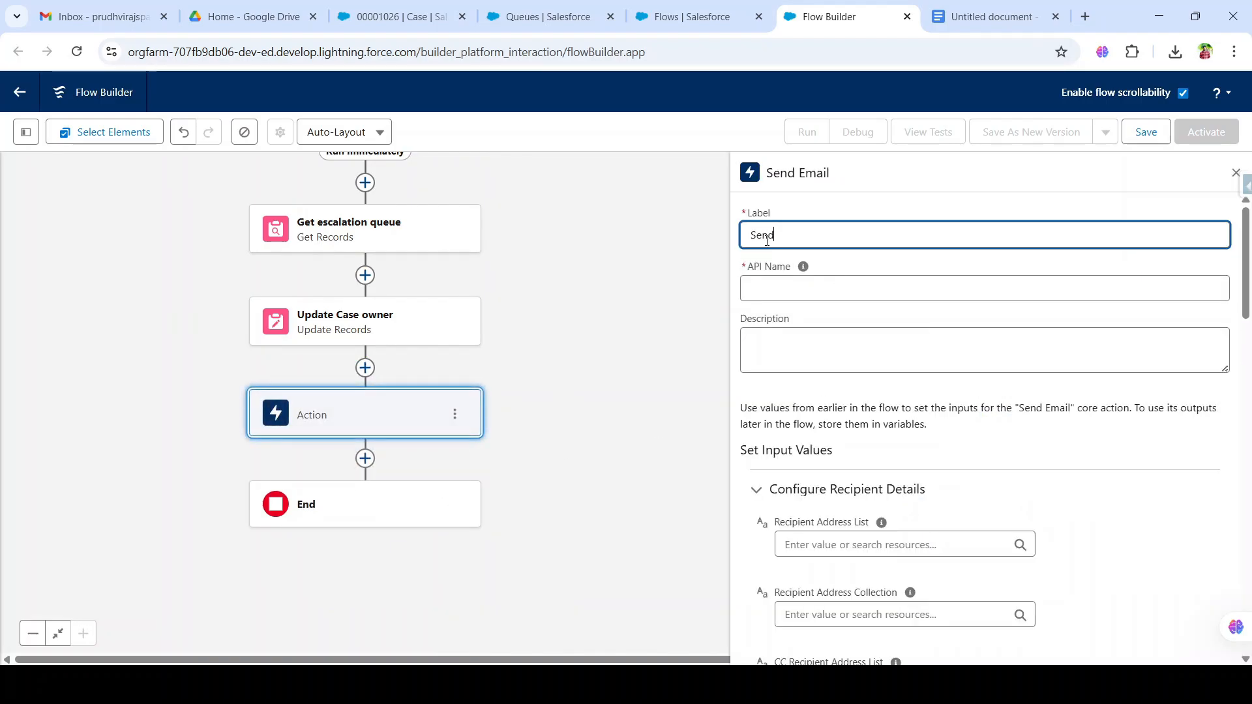
type(" Email to User")
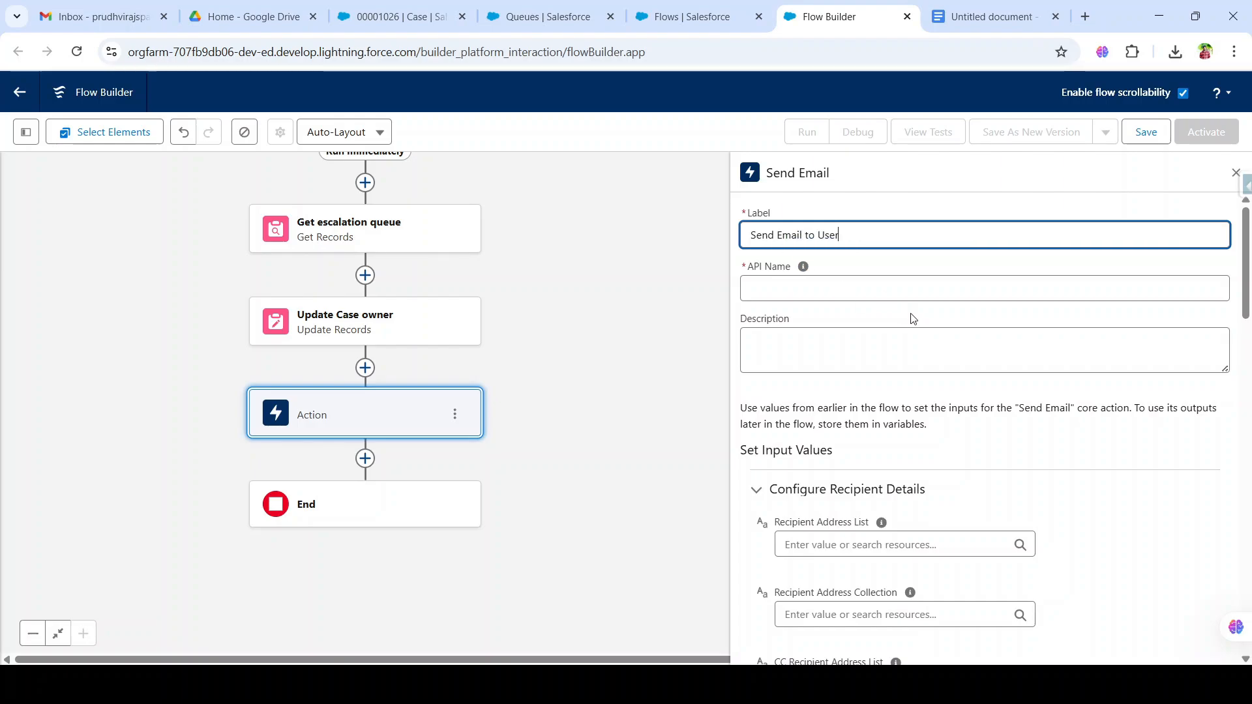
left_click(910, 317)
Step: Review the Send Email action's recipient address, sender and email content input fields
scroll(911, 318, "down", 3)
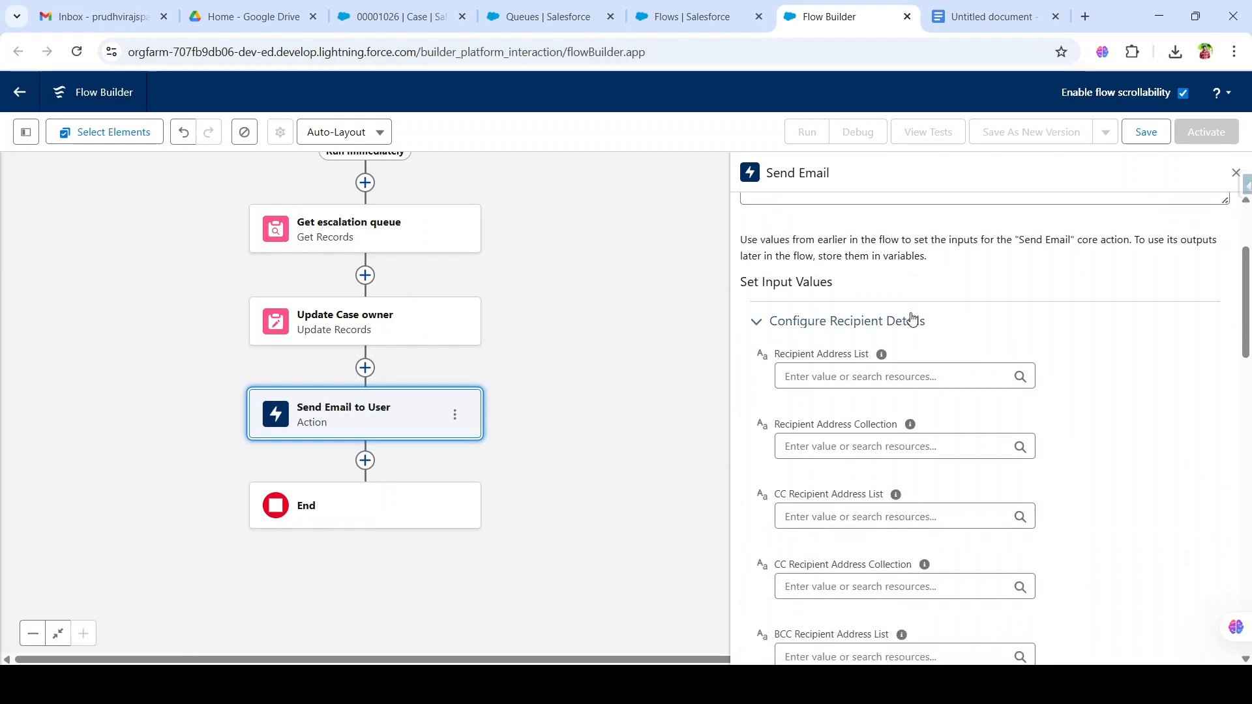
scroll(912, 318, "up", 3)
scroll(911, 318, "down", 2)
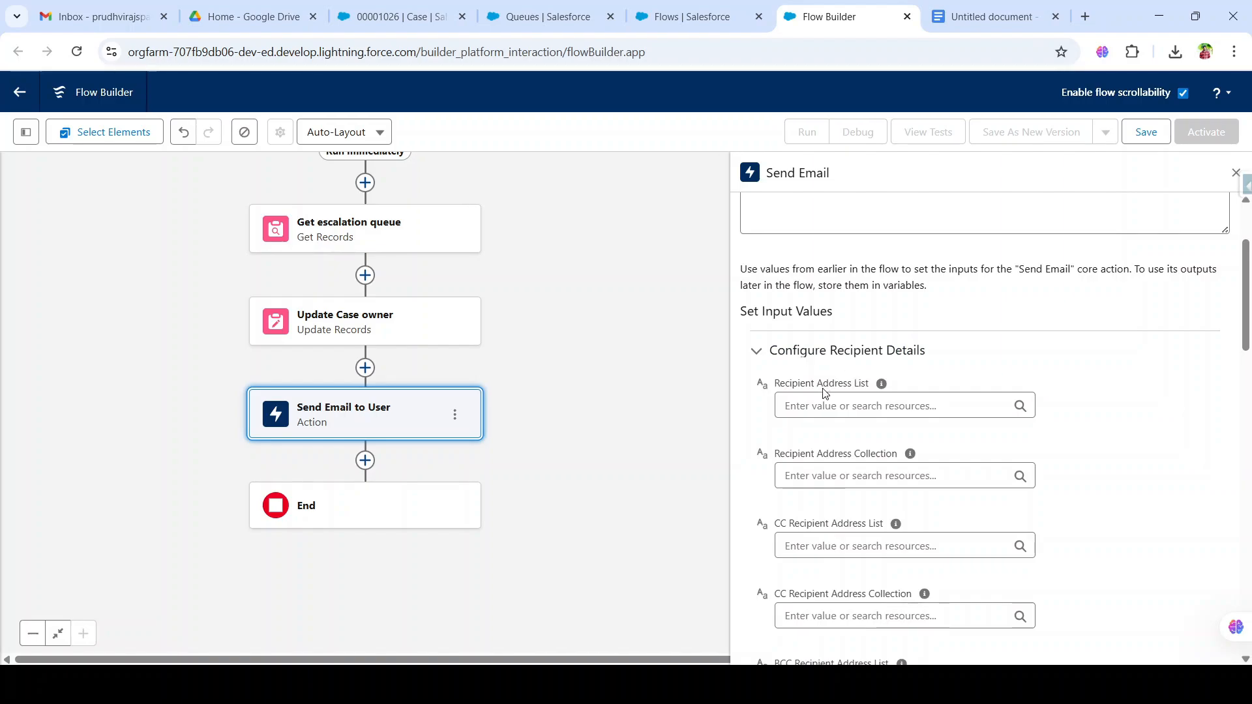
scroll(936, 424, "down", 1)
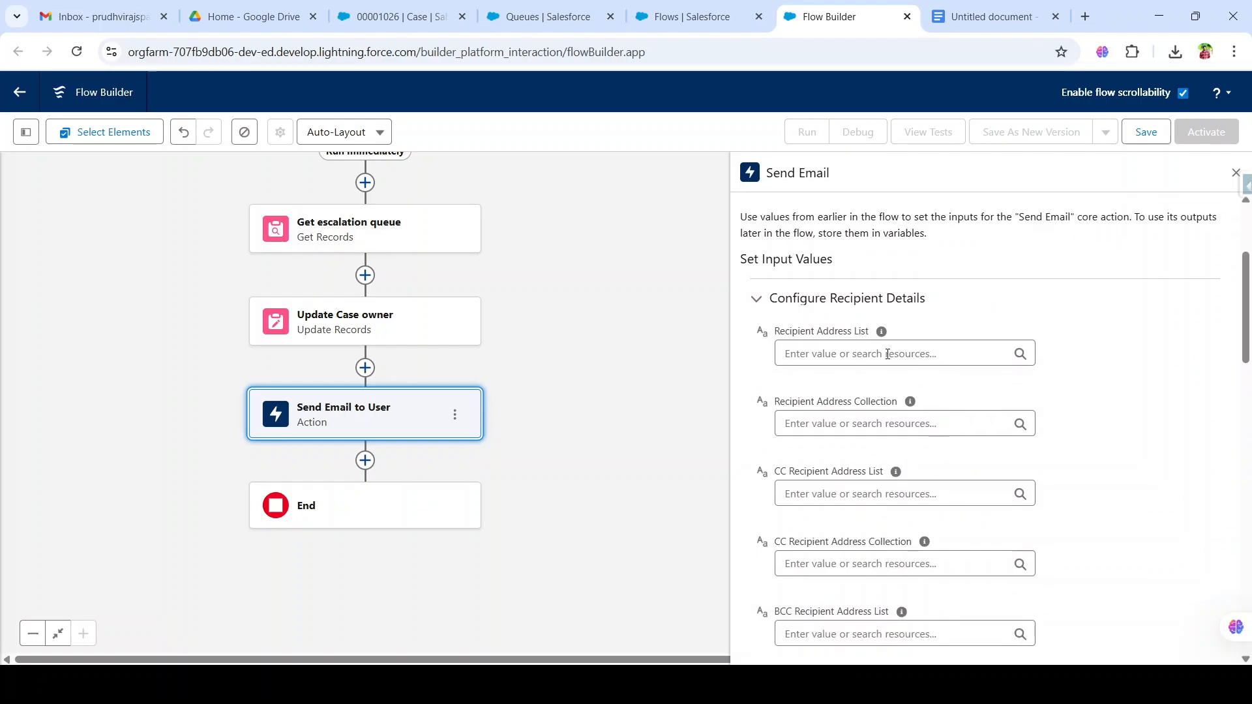
scroll(933, 372, "down", 1)
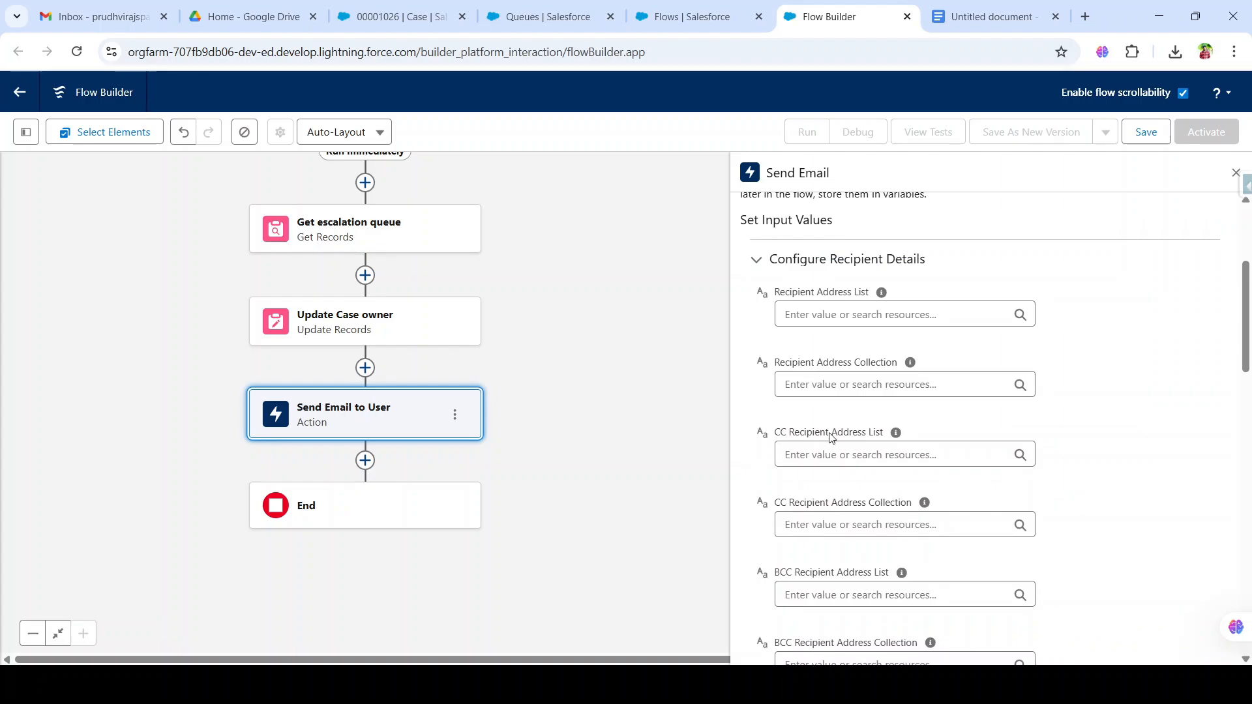
scroll(831, 432, "down", 3)
scroll(872, 487, "down", 3)
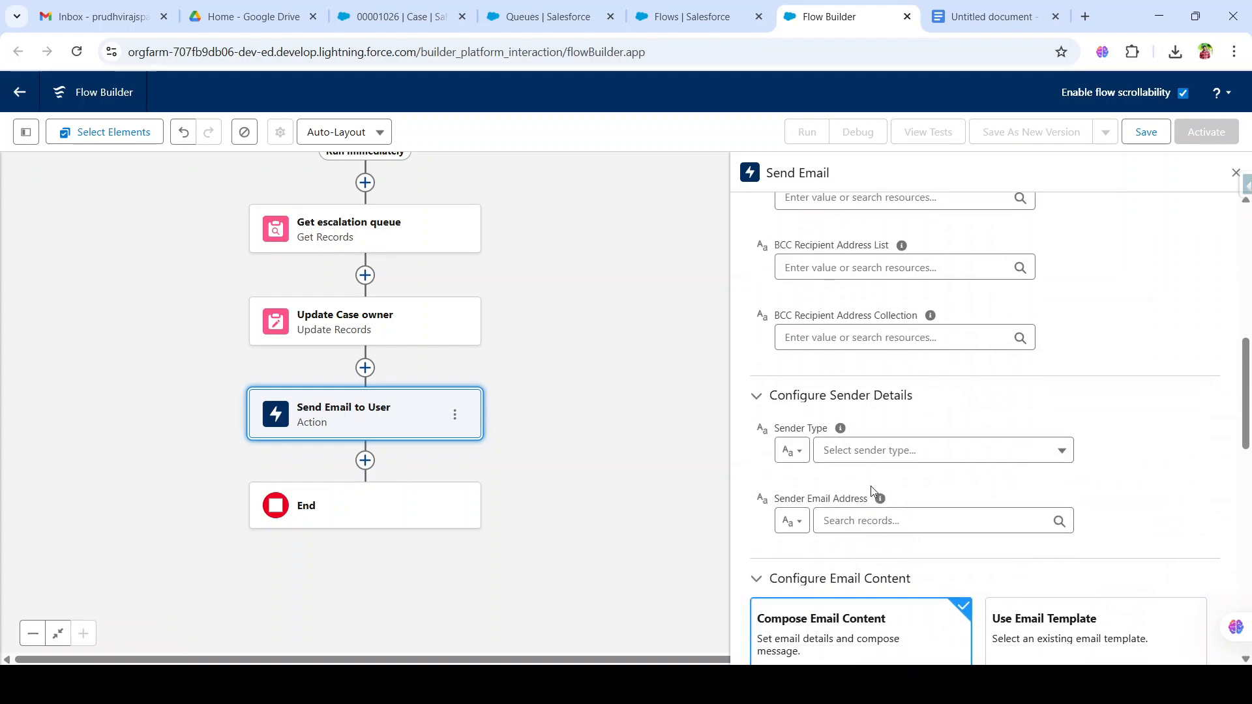
scroll(875, 418, "down", 2)
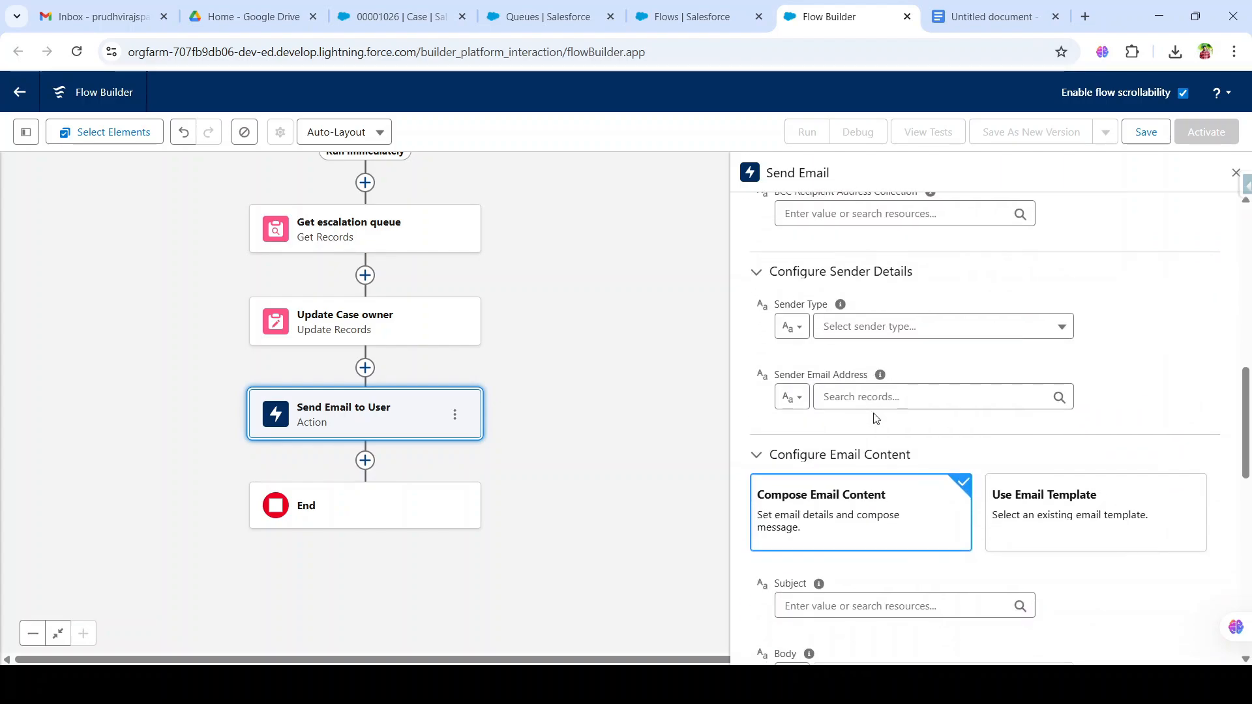
Step: Try the OrgWideEmailAddress sender type for the email, but settle on CurrentUser
left_click(1003, 334)
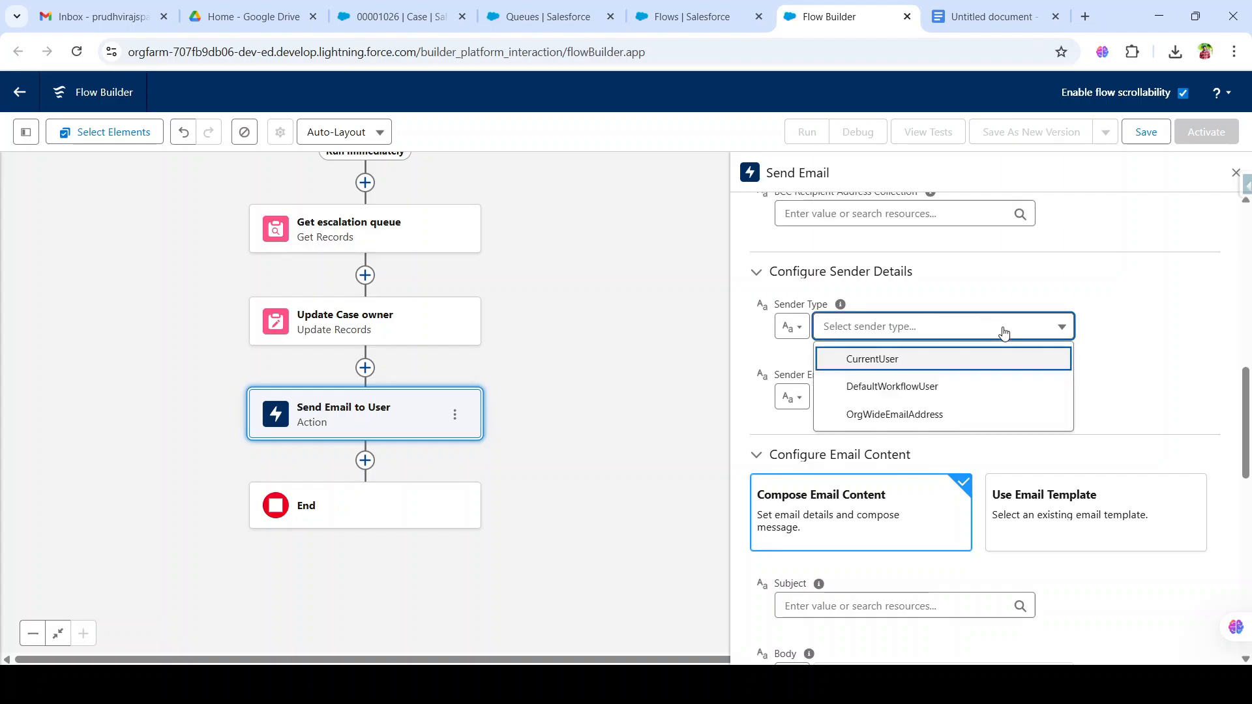
left_click(937, 367)
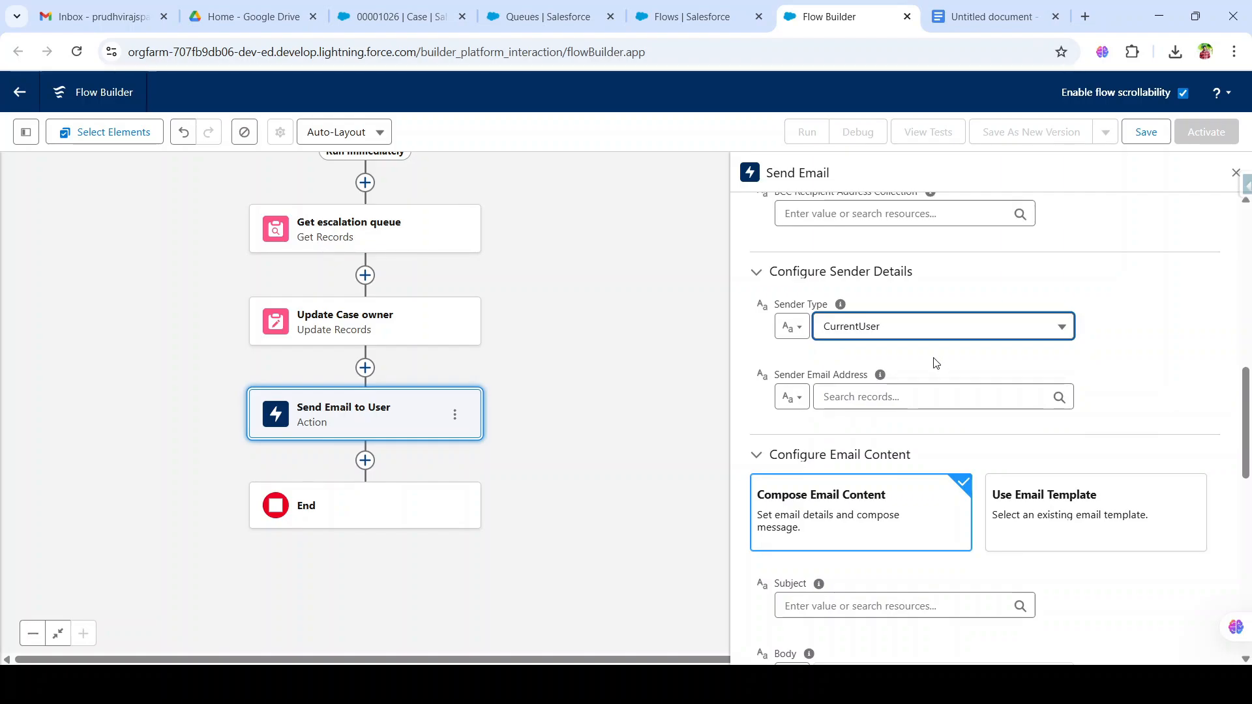
left_click(919, 338)
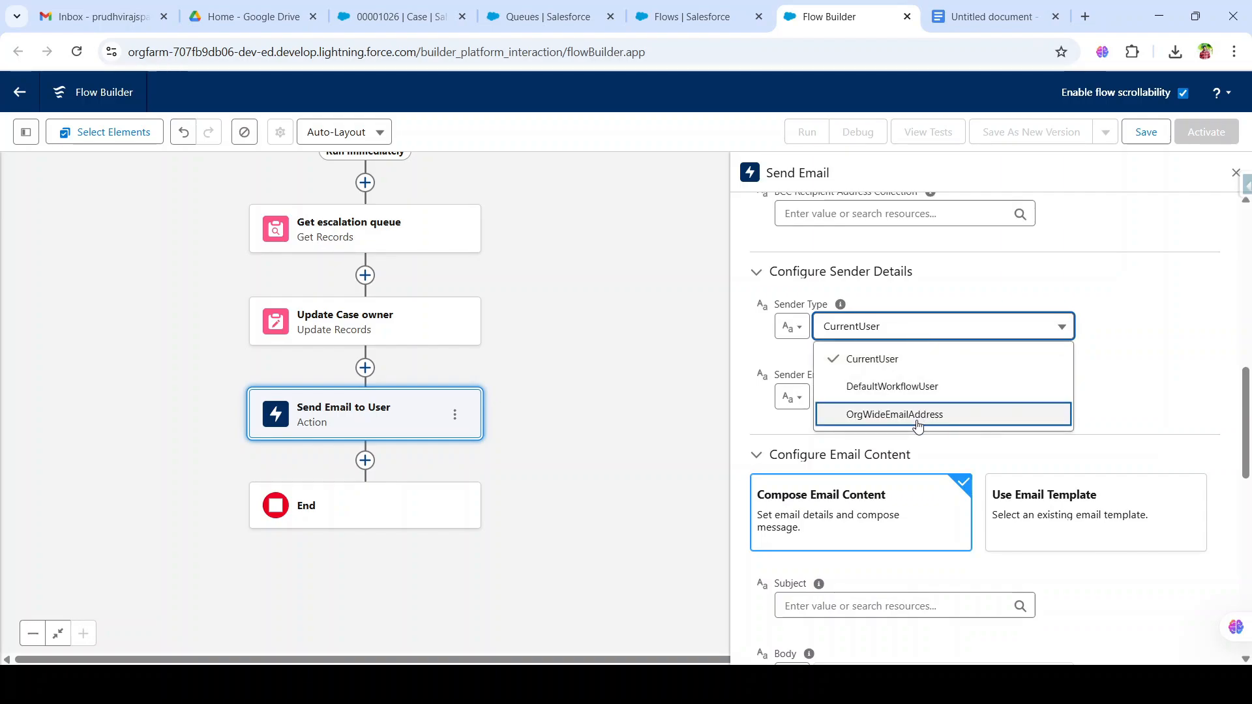
left_click(918, 421)
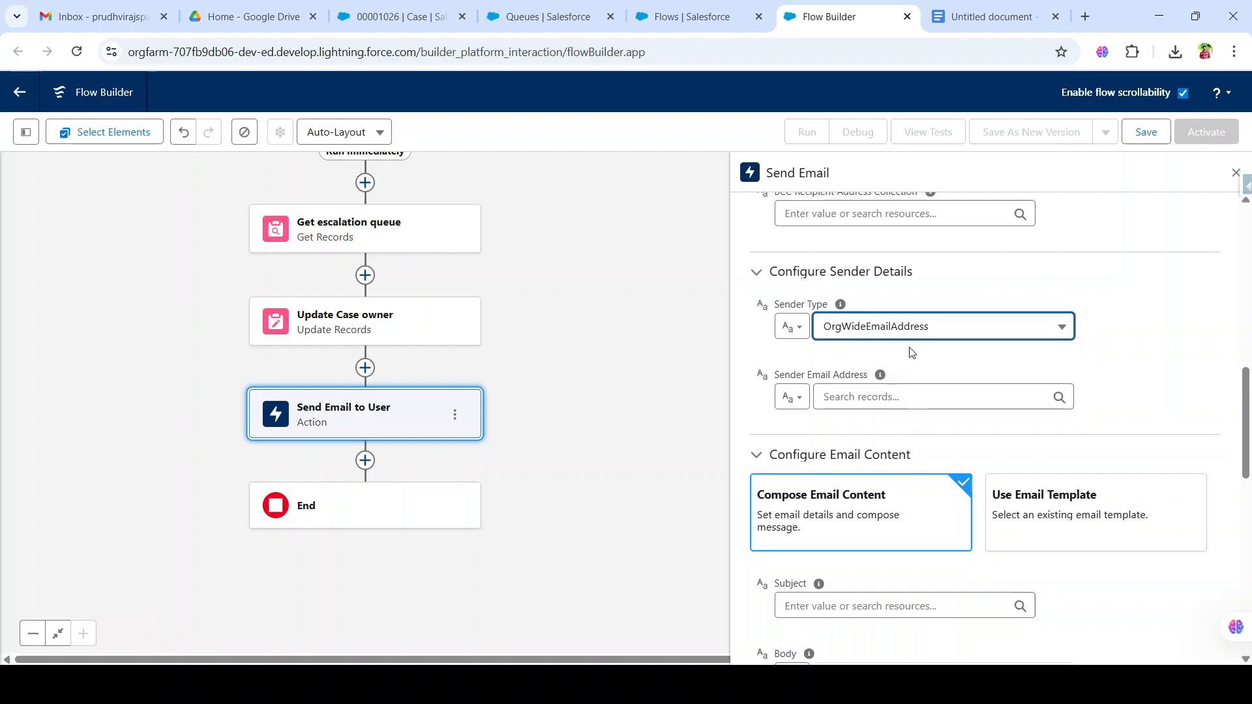
left_click(893, 330)
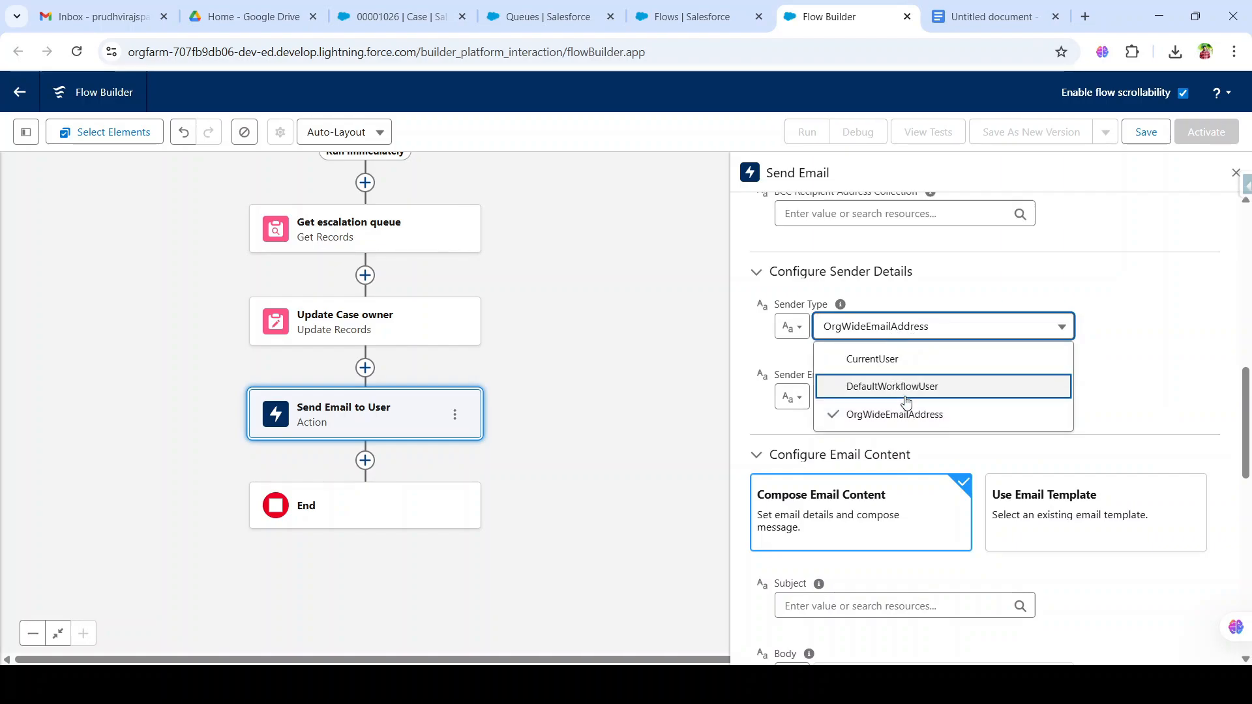
left_click(894, 357)
Step: Configure the email content to use an existing email template and check the Email Template ID field's help text
scroll(897, 368, "up", 2)
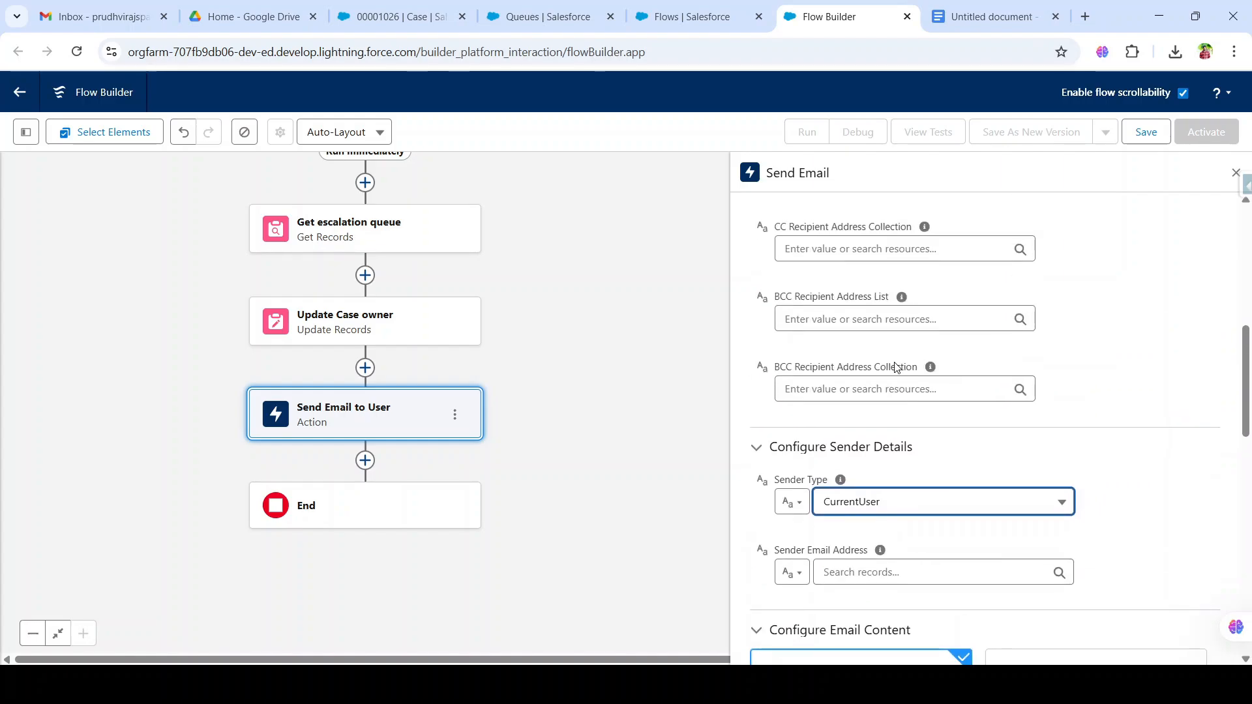
scroll(897, 369, "down", 2)
scroll(897, 368, "down", 1)
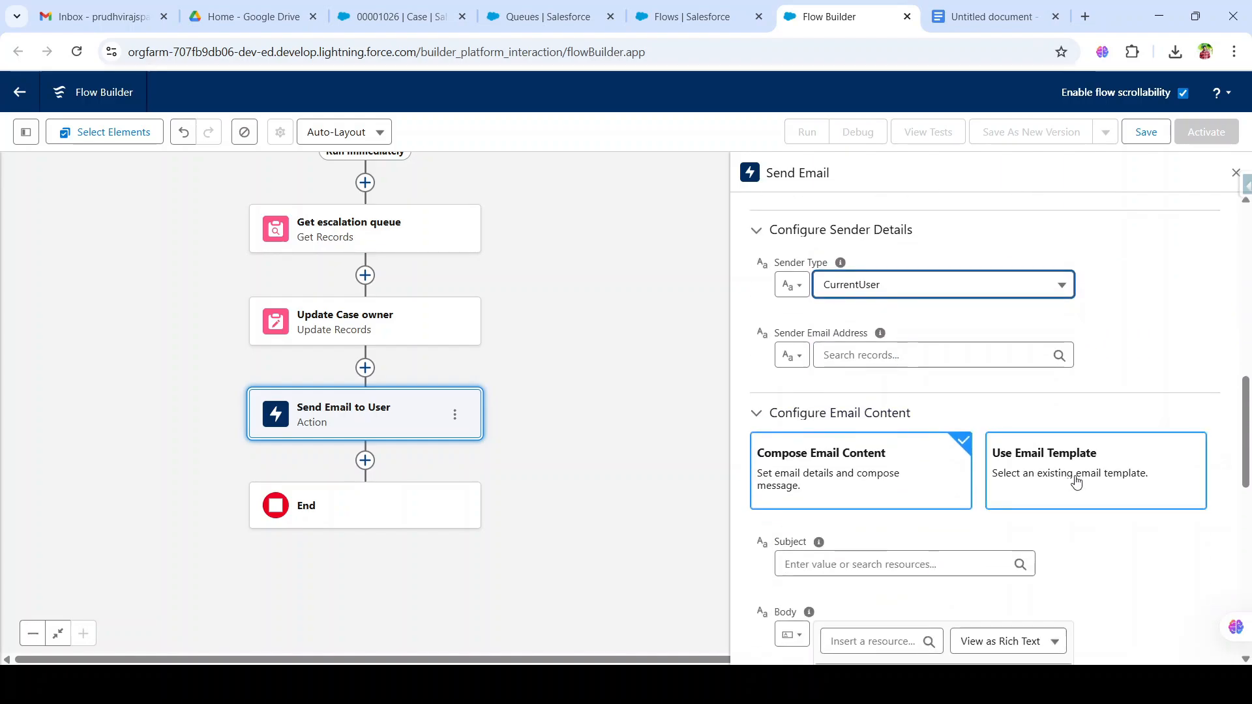
scroll(1073, 480, "down", 2)
left_click(1059, 385)
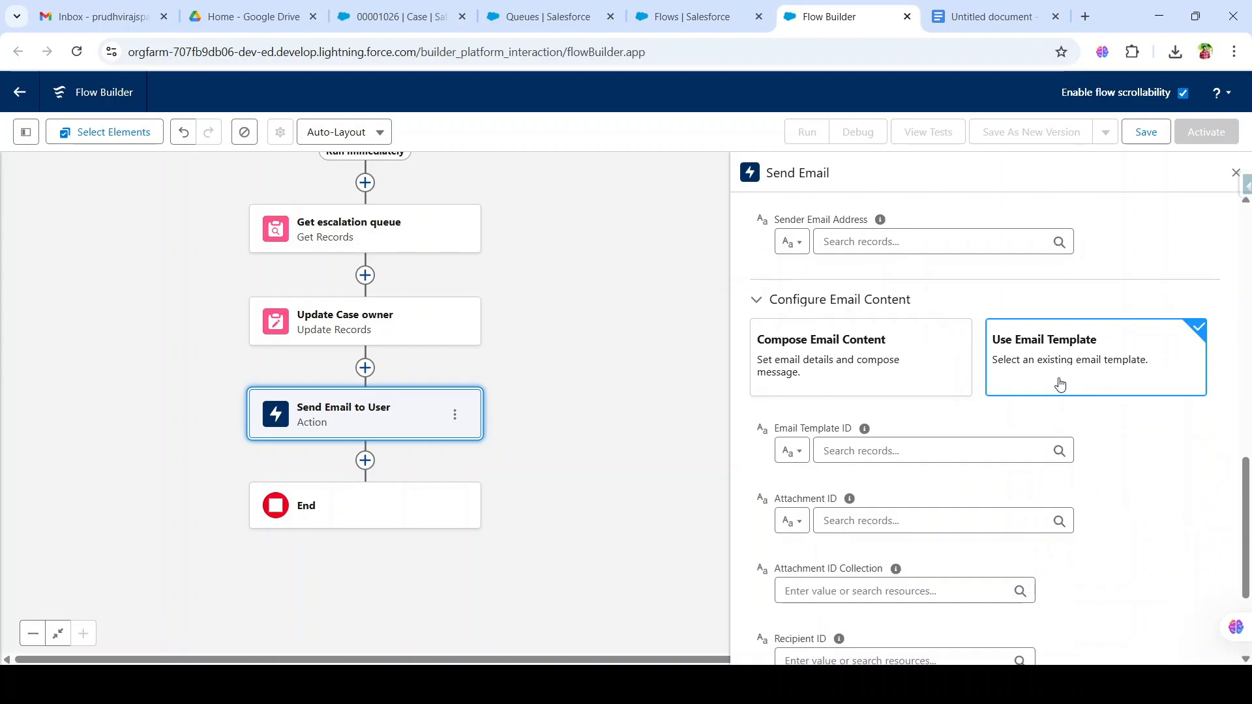
scroll(1166, 456, "down", 2)
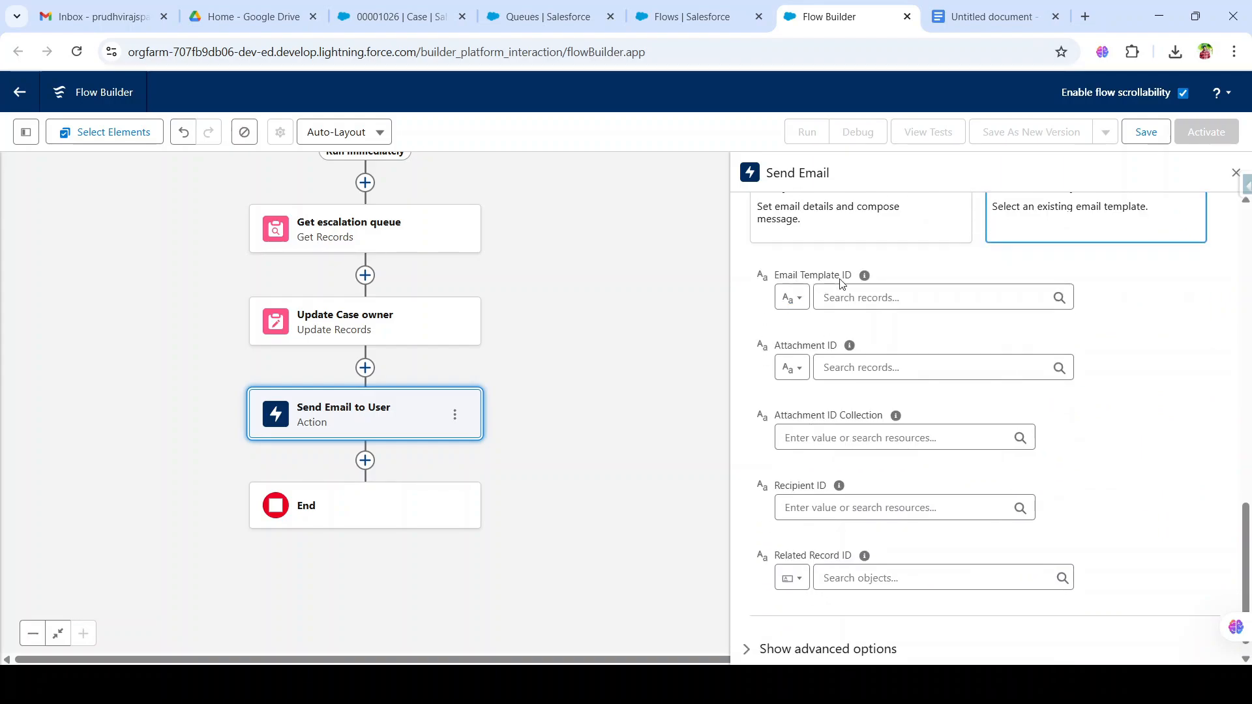
mouse_move(866, 281)
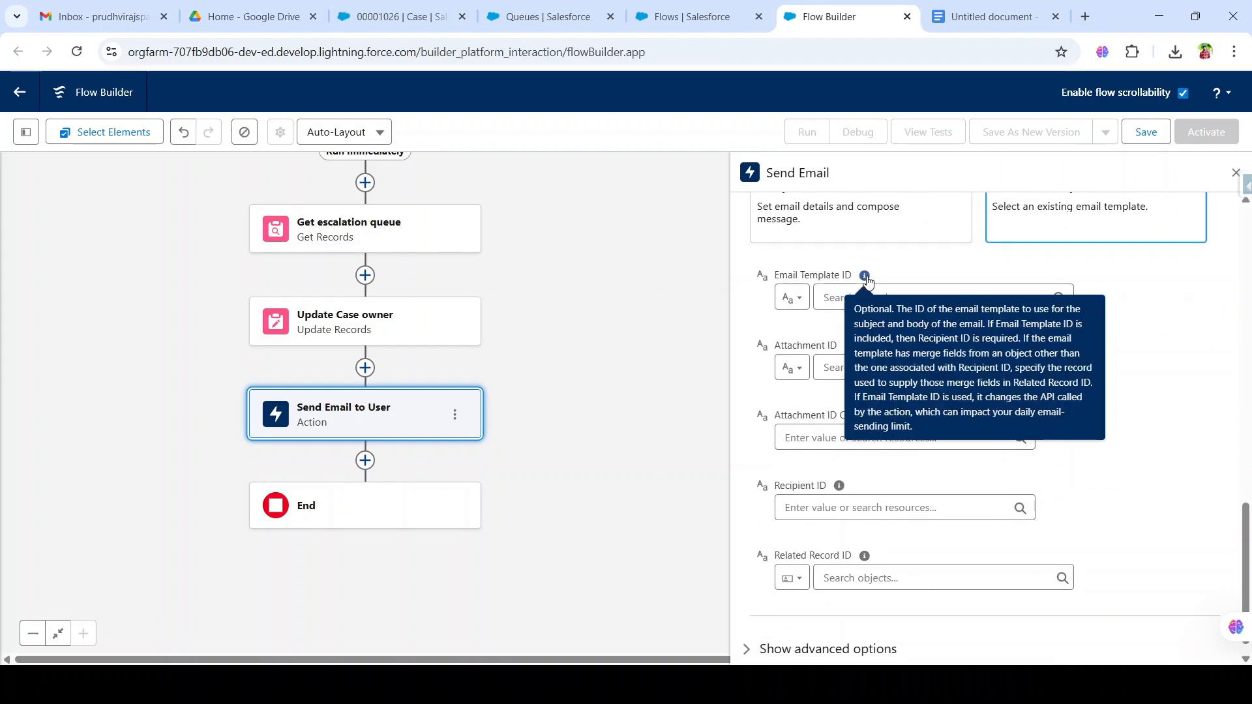
Step: Look up the New Case Assigned email template's details in the Service Console and return to the flow
left_click(390, 15)
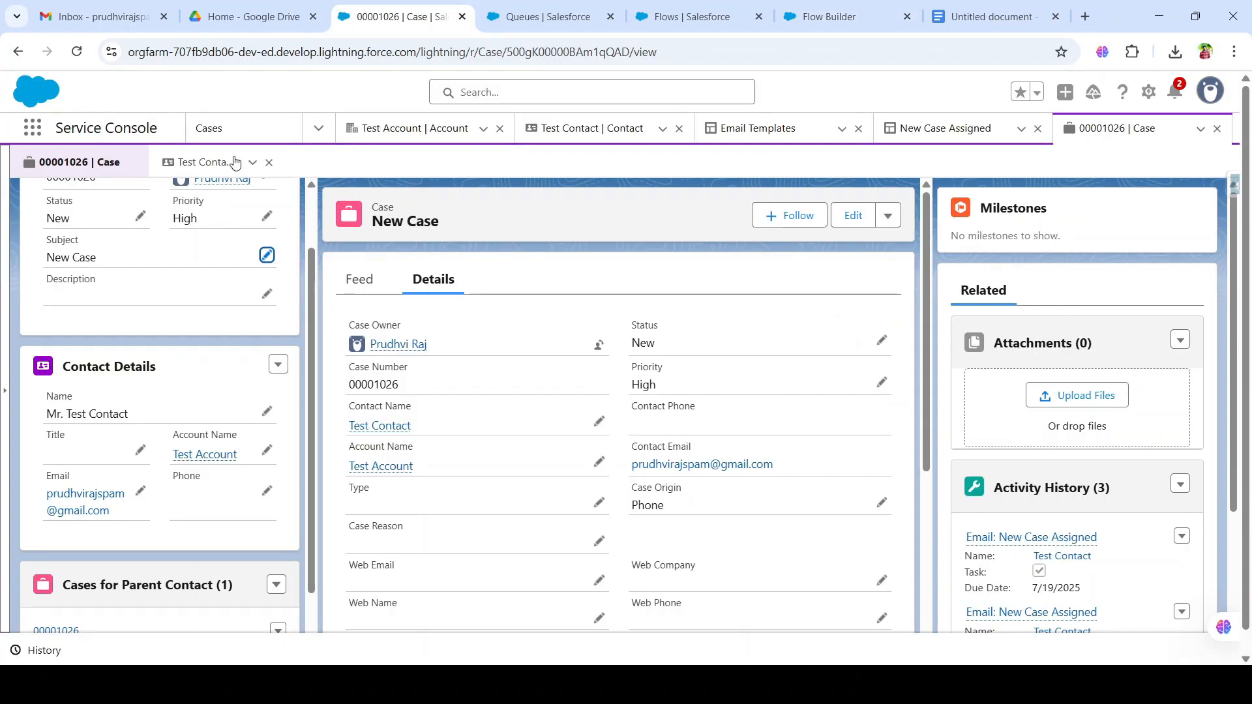
left_click(747, 131)
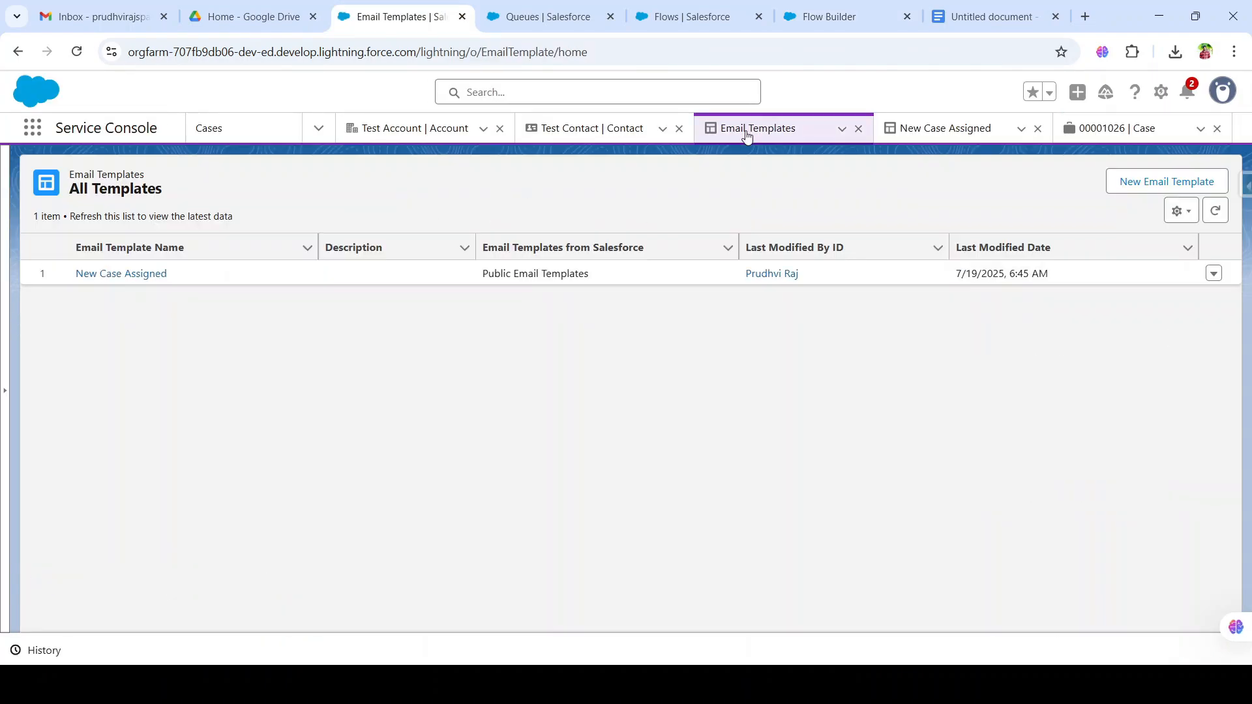
left_click(135, 274)
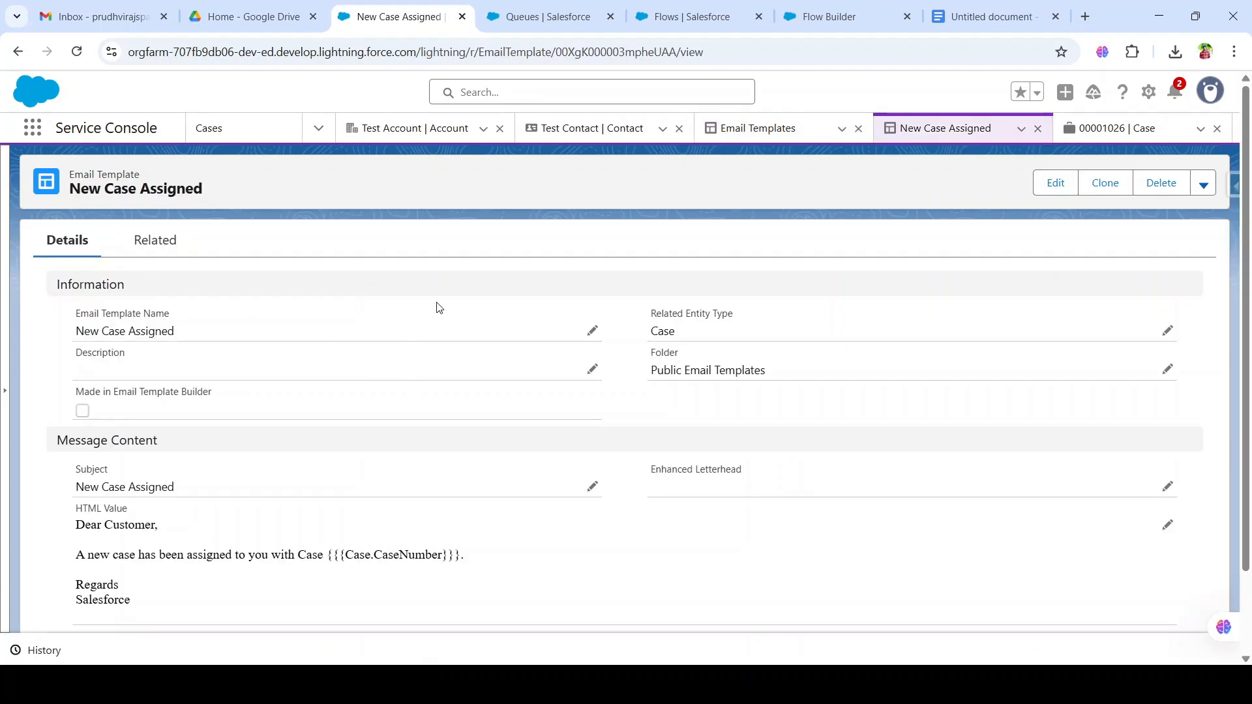
left_click(847, 18)
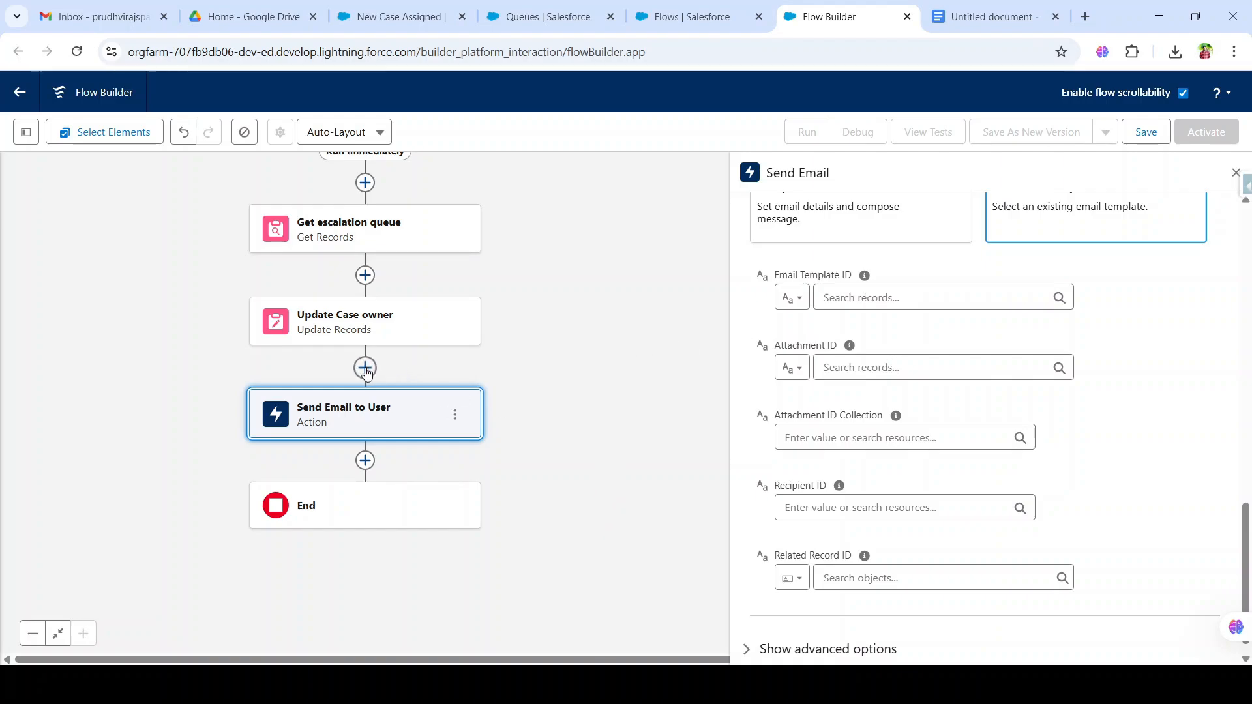
Step: Add a Get Records element between Update Case owner and Send Email to User and label it Get Email Template
left_click(365, 367)
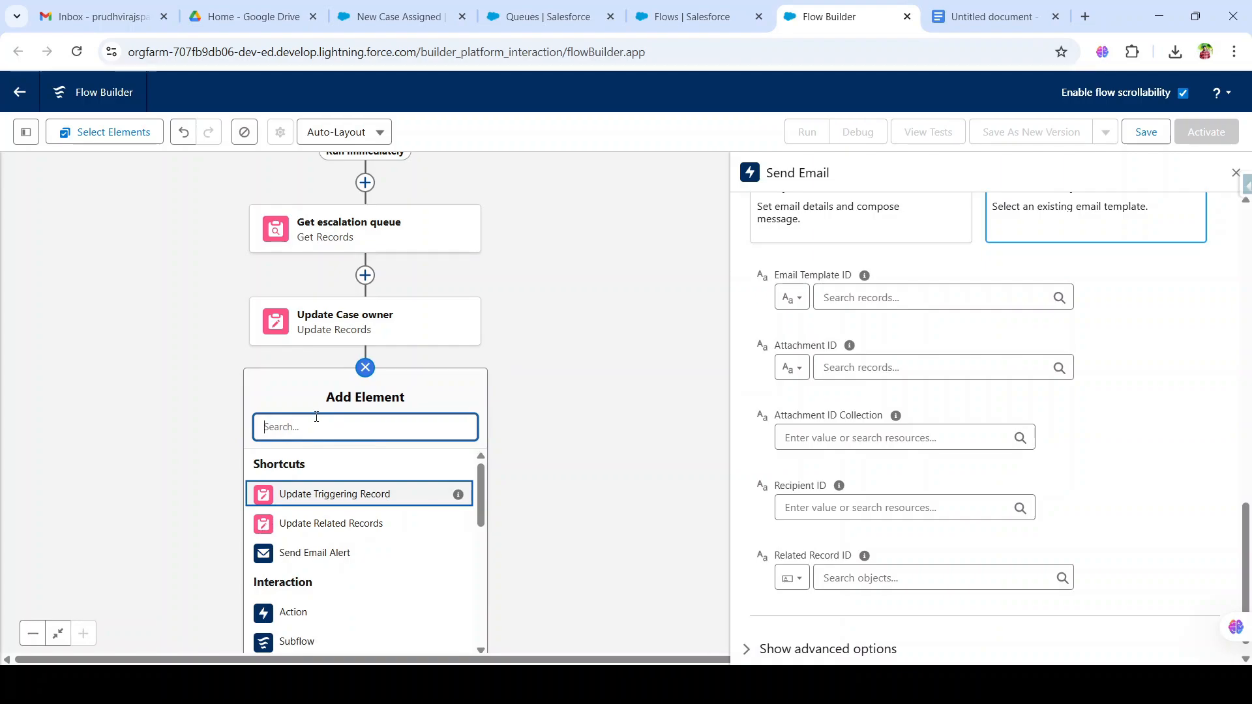
type("get")
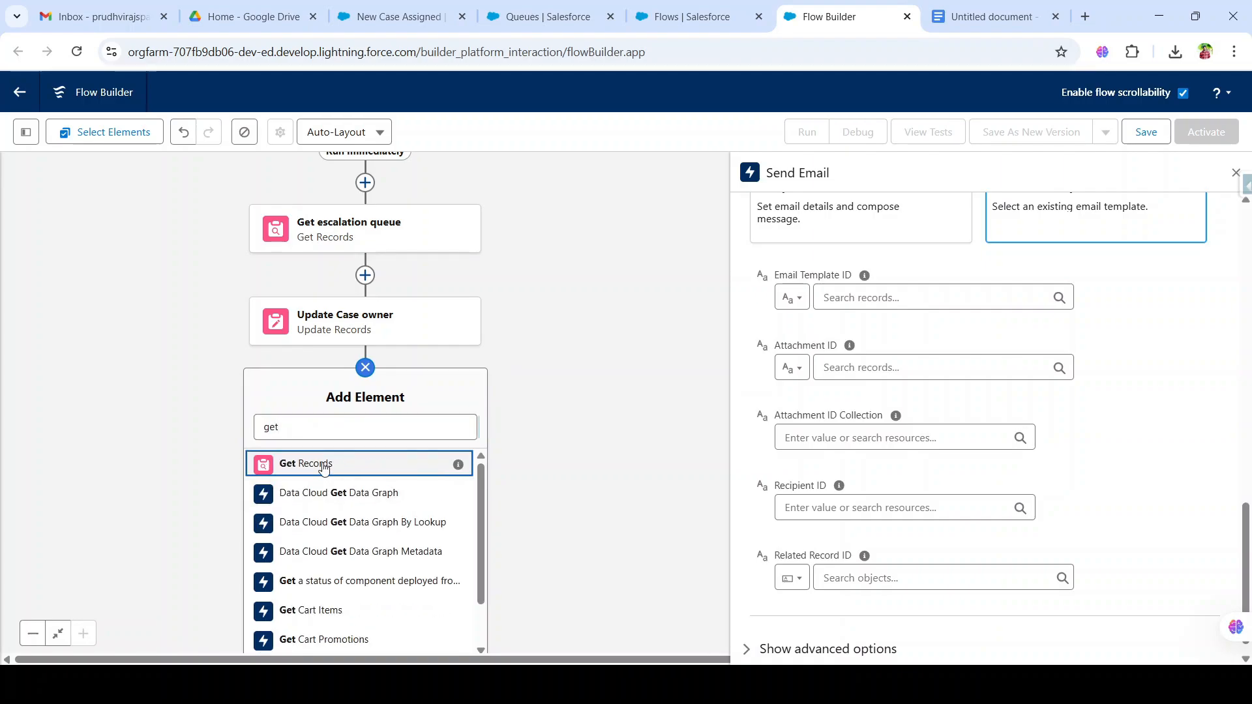
left_click(326, 464)
type("Get Email Template")
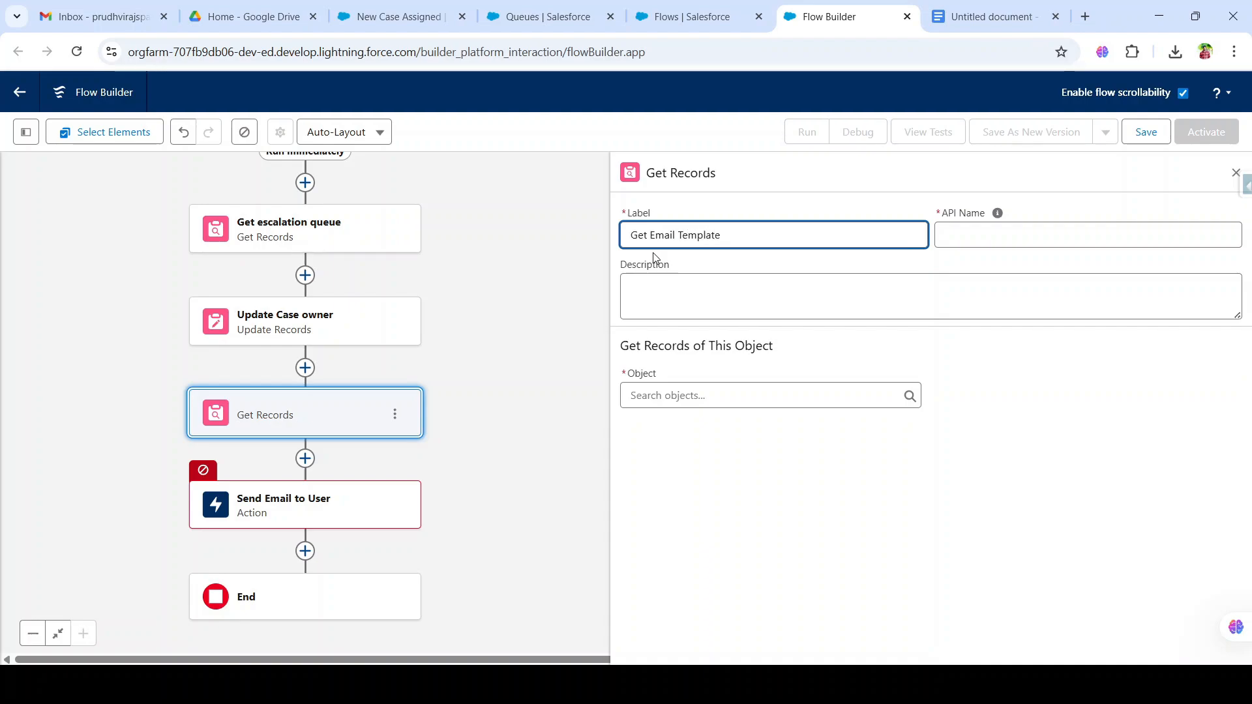
left_click(723, 262)
Step: Set the Get Email Template element's object to Email Template
left_click(685, 395)
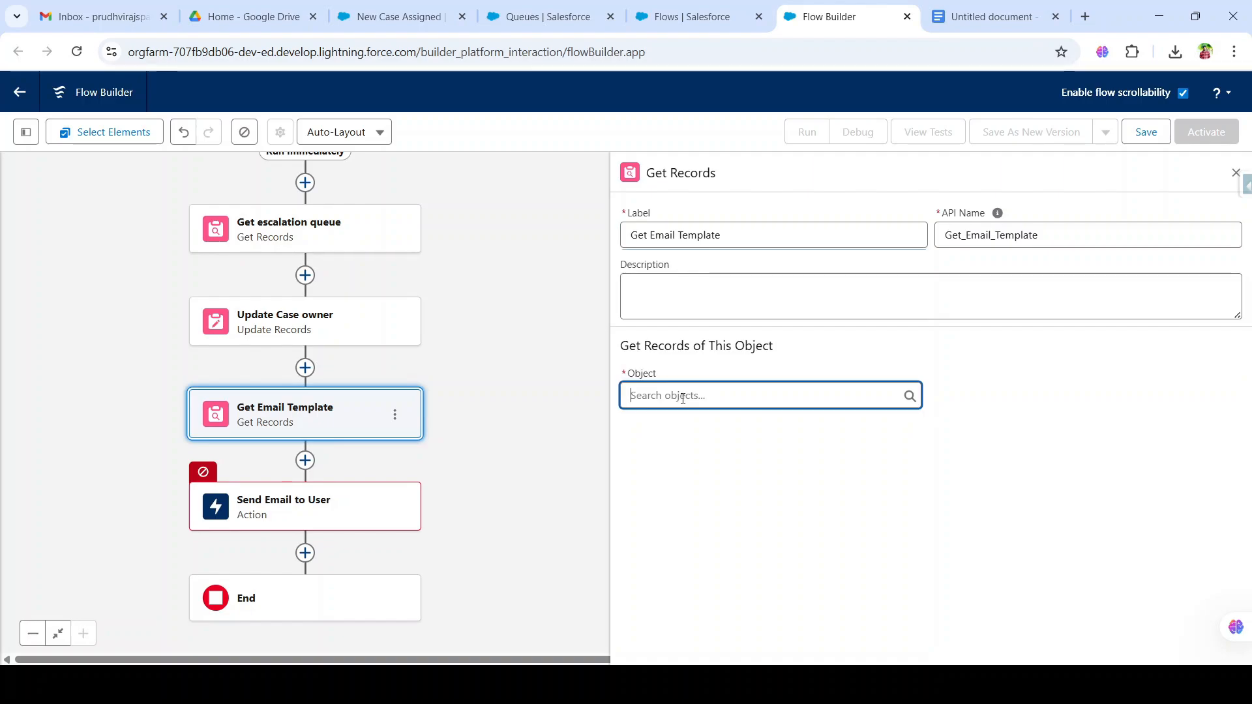
type("email")
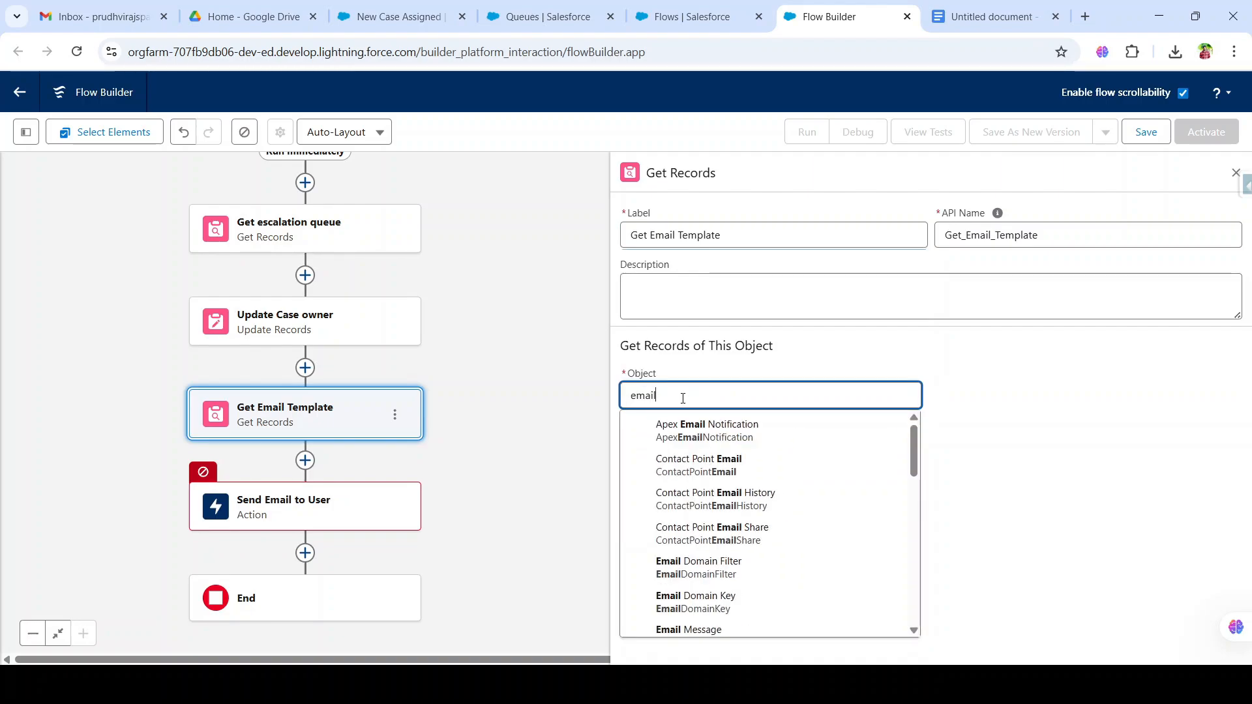
type("Te")
left_click(713, 432)
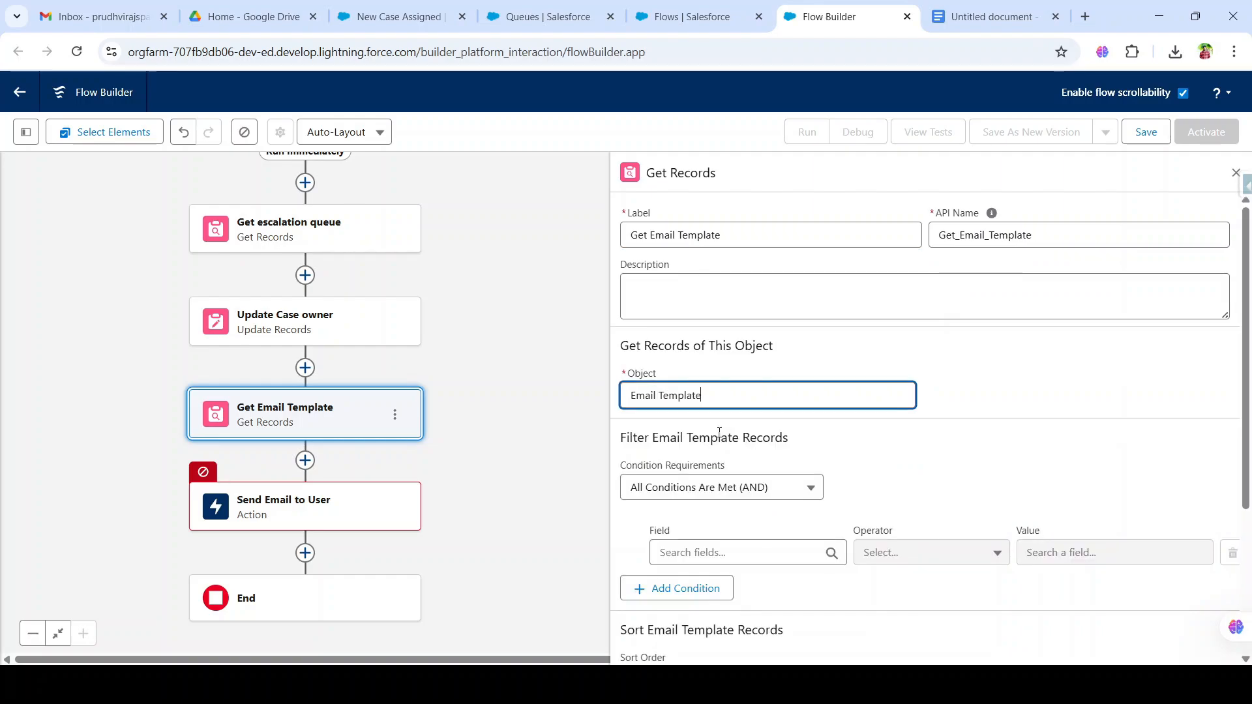
Step: Add a filter condition on the Template Unique Name field with the Equals operator to the Get Email Template element
scroll(757, 401, "down", 3)
left_click(720, 373)
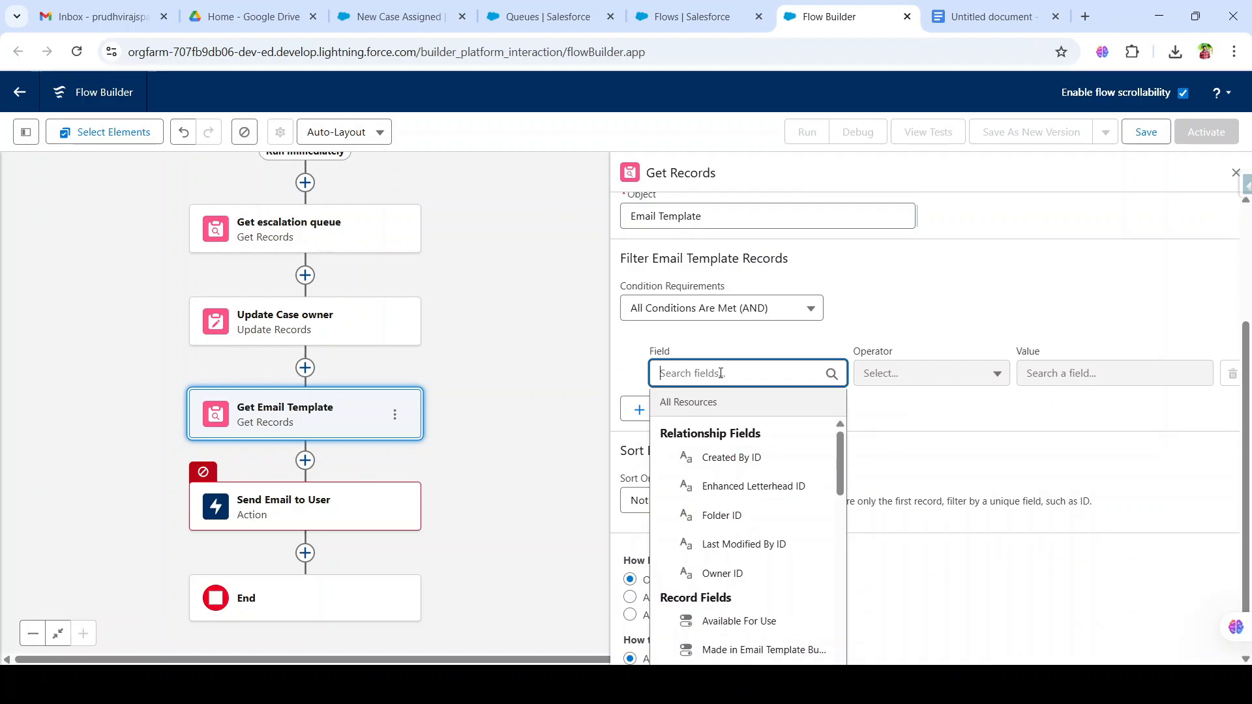
type("deve")
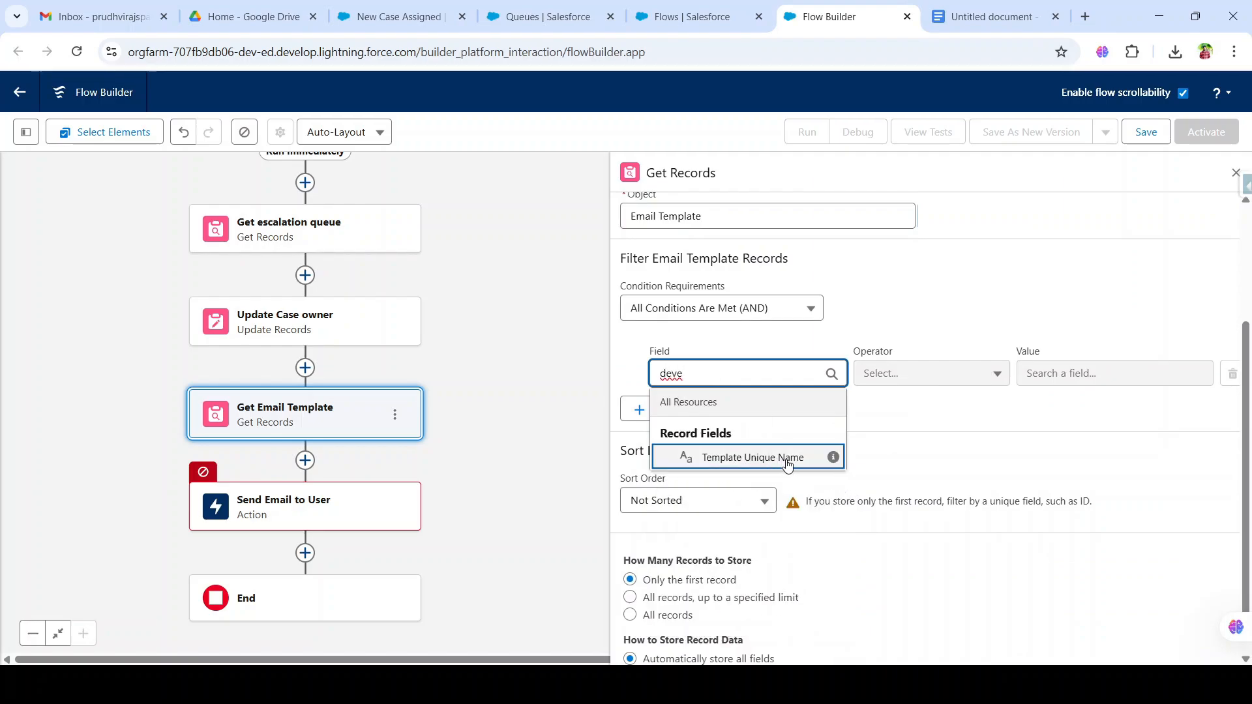
mouse_move(834, 458)
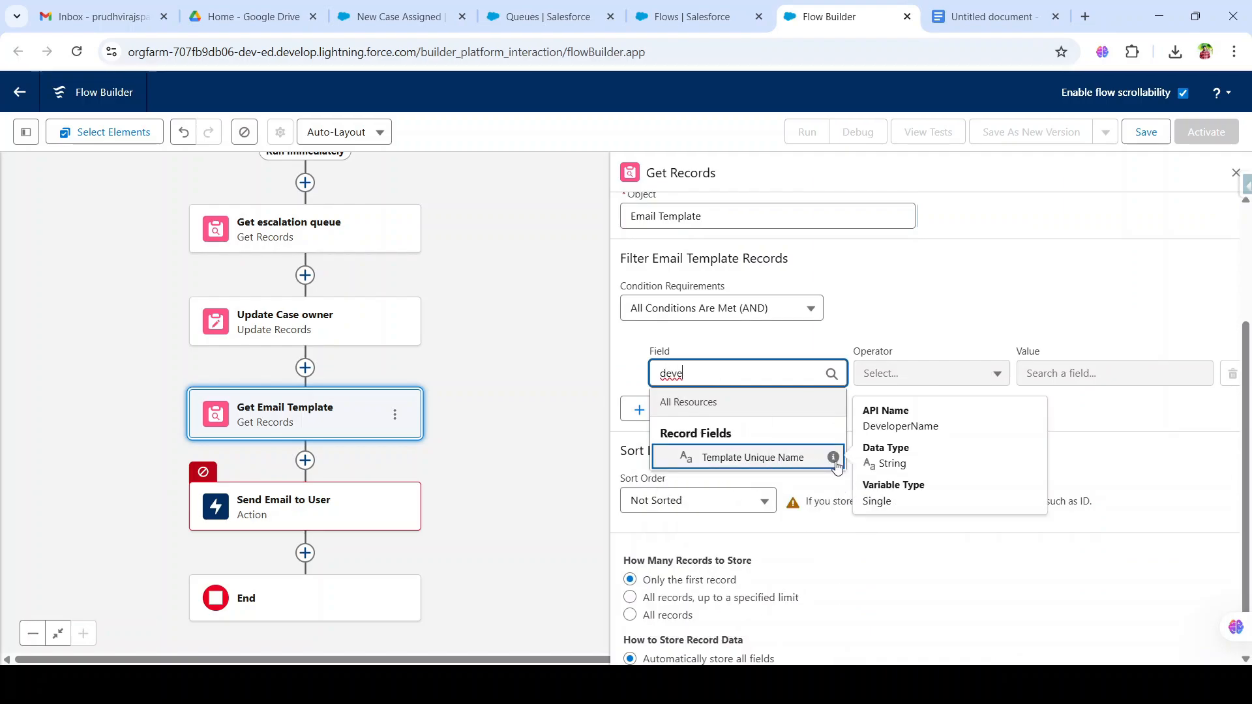
left_click(765, 459)
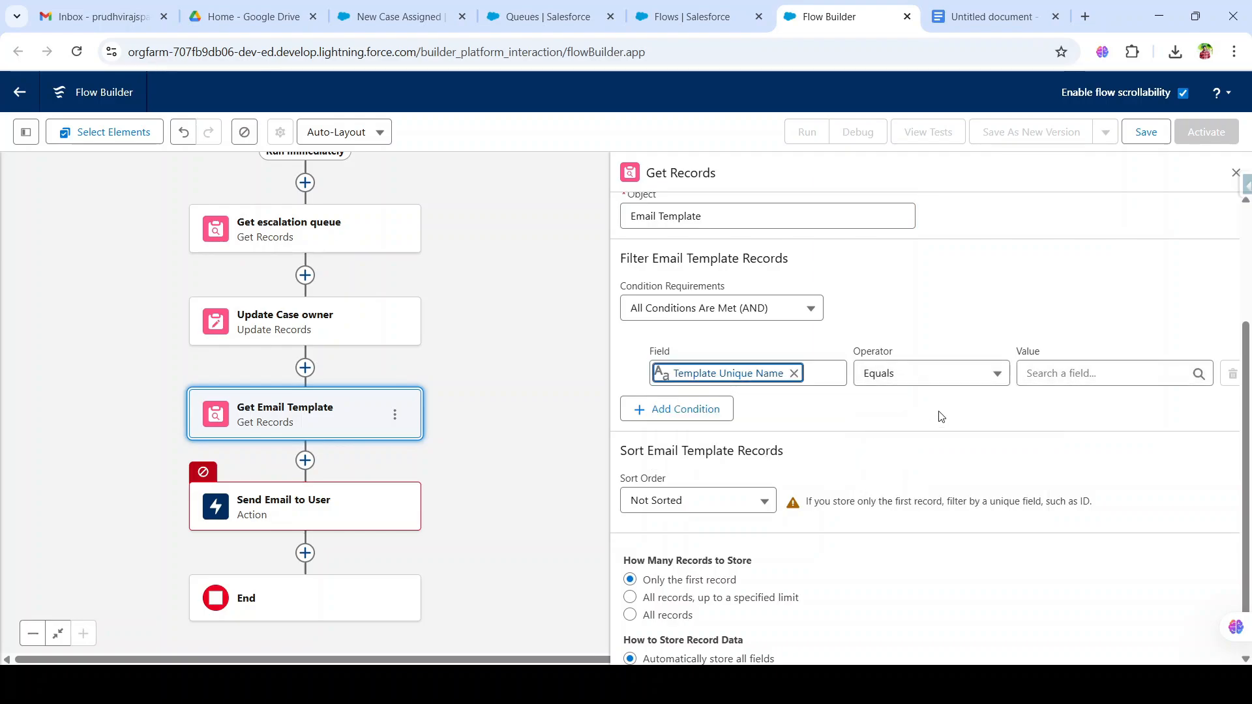
left_click(1041, 372)
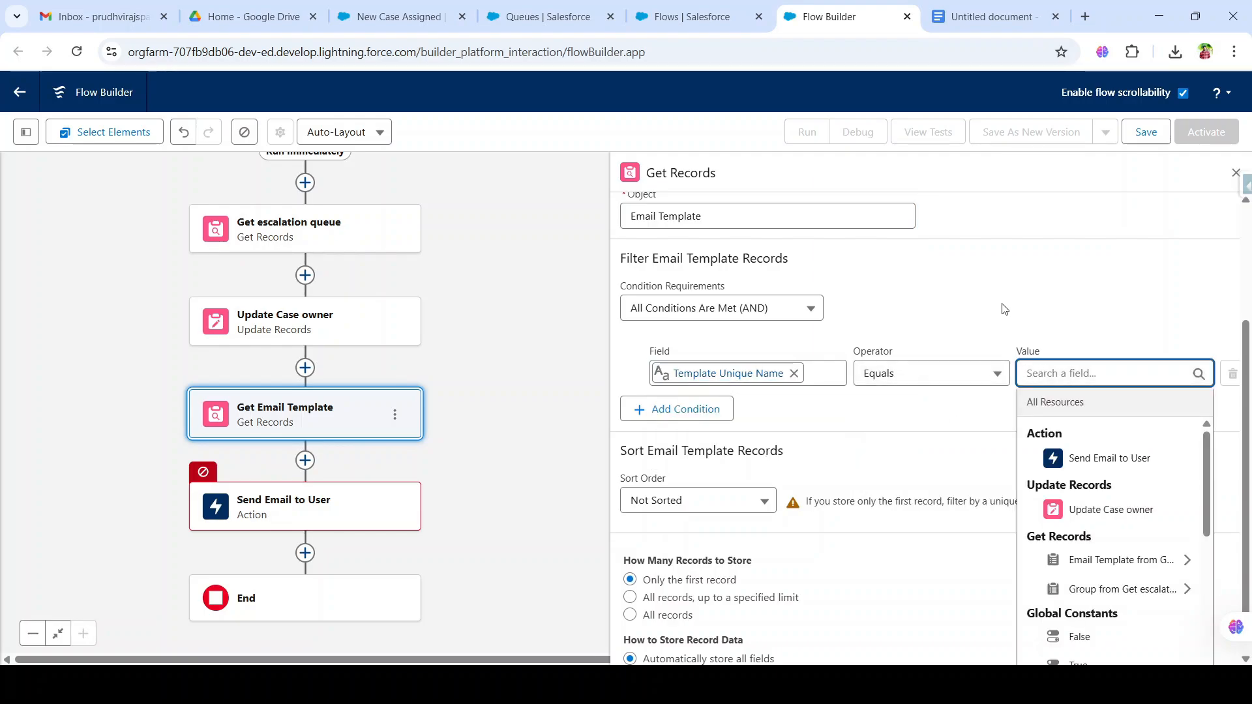
Step: Switch to the New Case Assigned template record and open Salesforce Inspector's Data Export for it
left_click(409, 19)
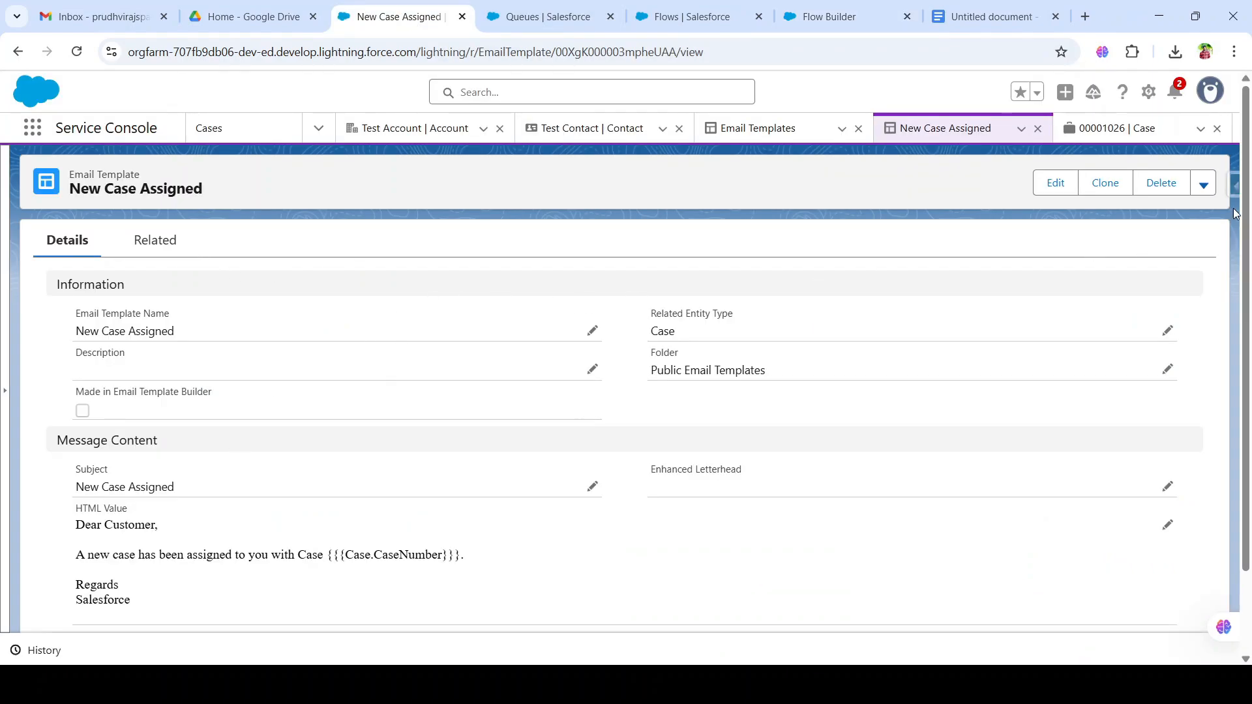
left_click(1233, 187)
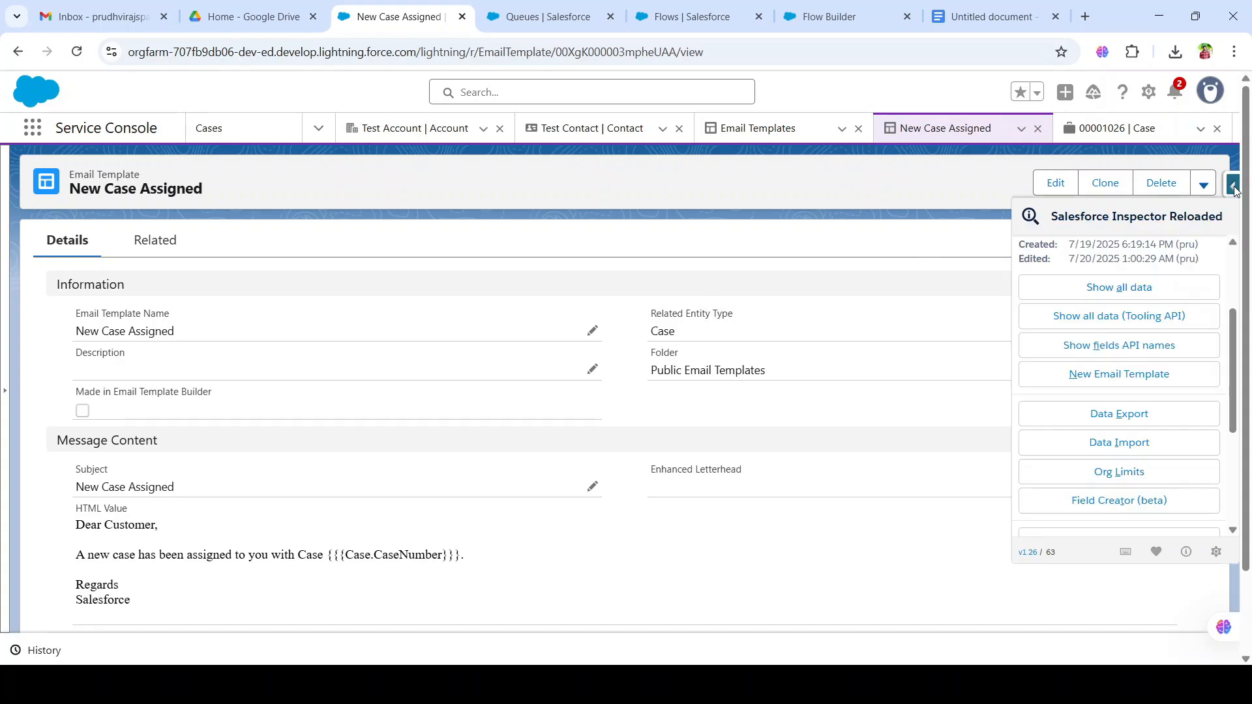
left_click(1142, 411)
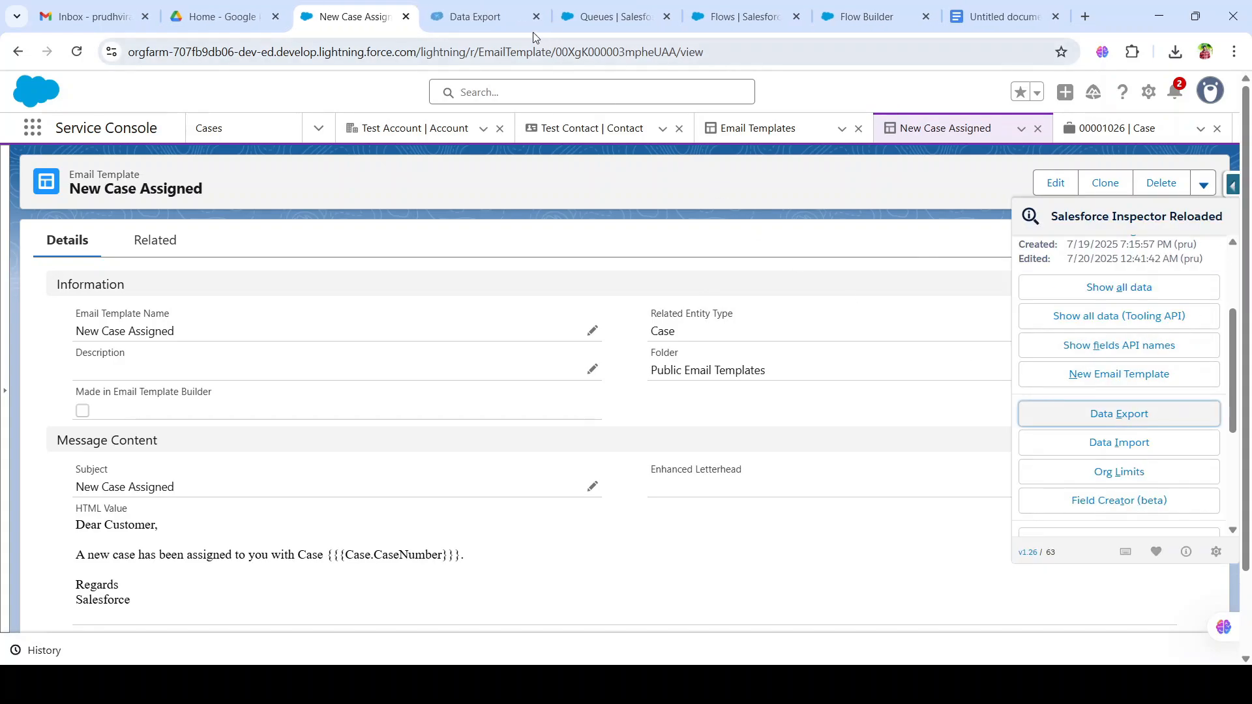
left_click(498, 20)
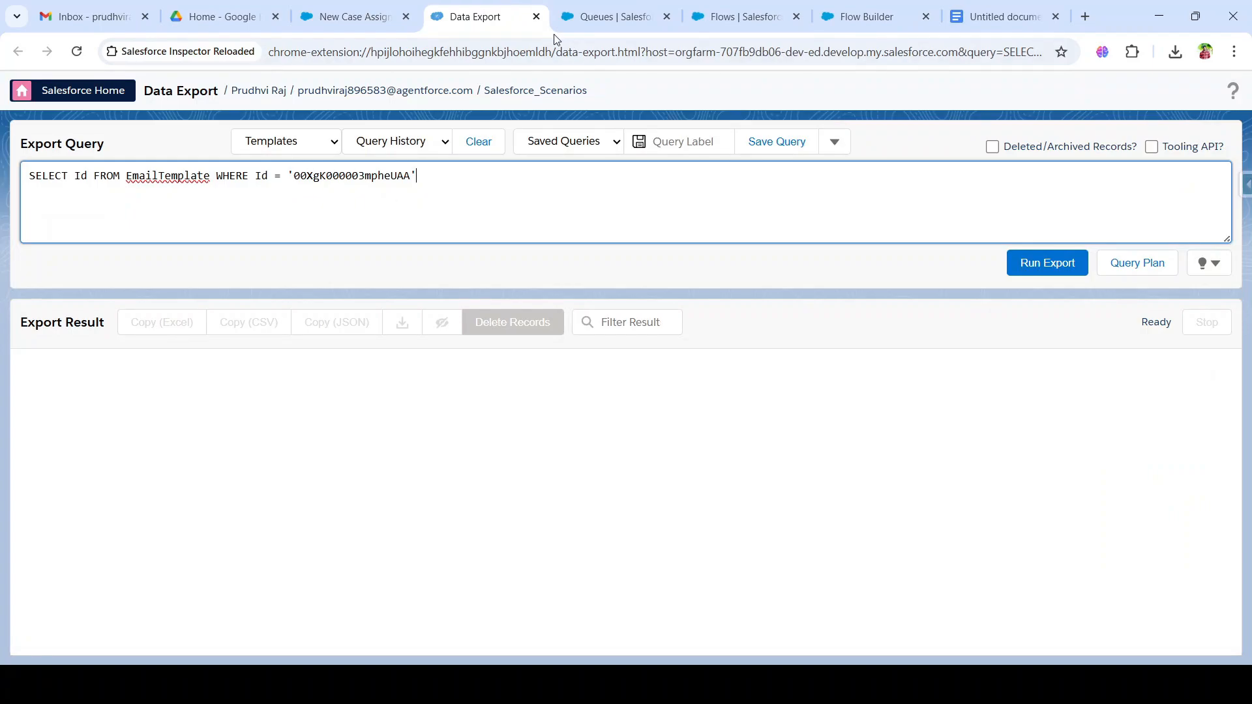
Step: Compare the template ID in the export query with the record's URL and run the export
left_click(335, 20)
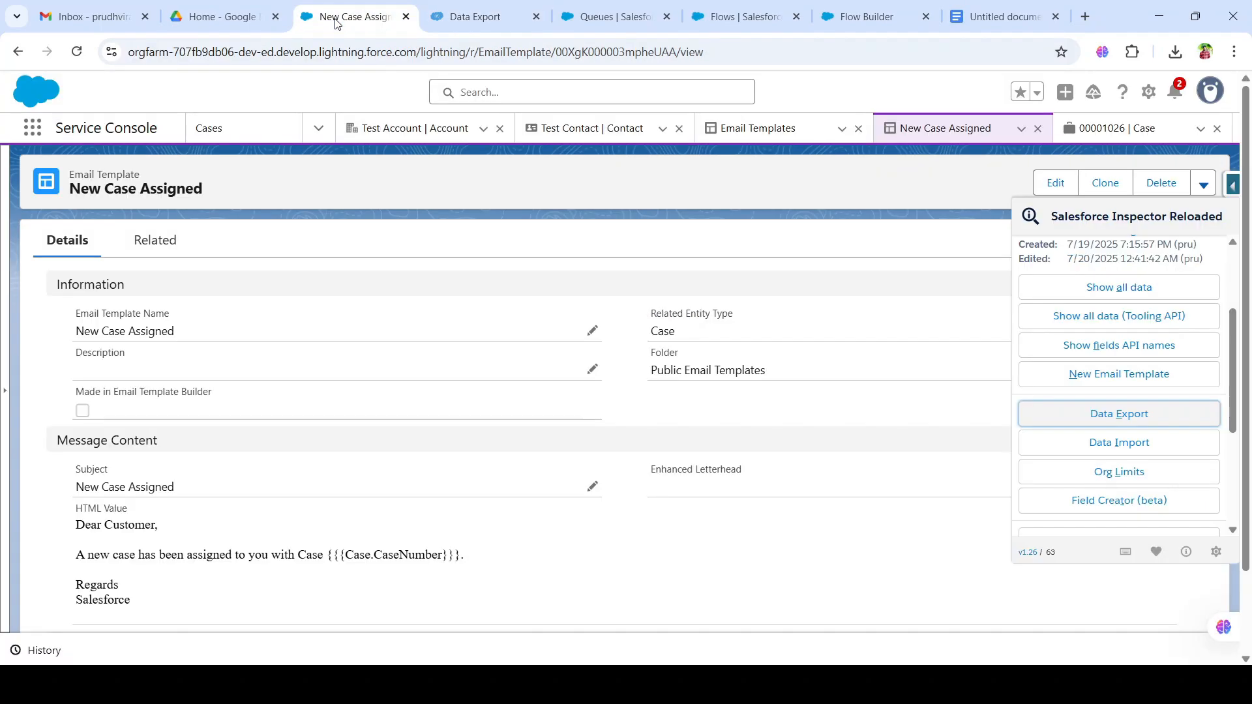
left_click(600, 52)
double_click(601, 52)
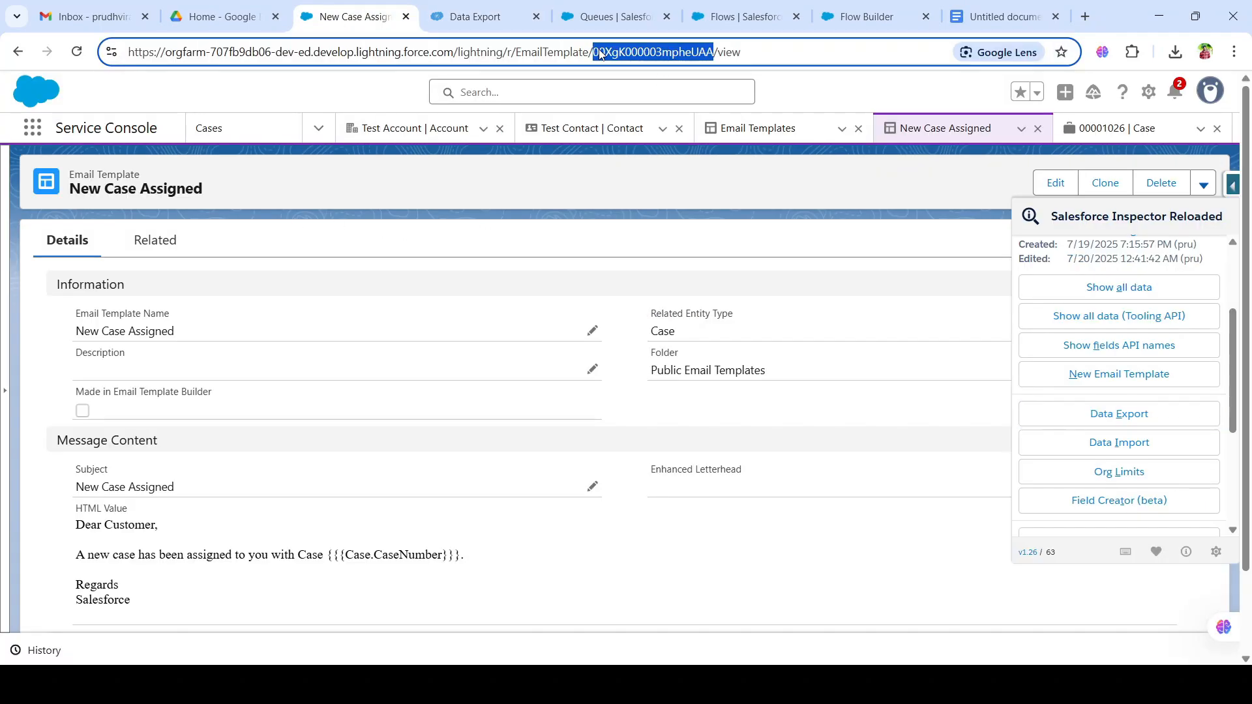
left_click(482, 19)
double_click(342, 175)
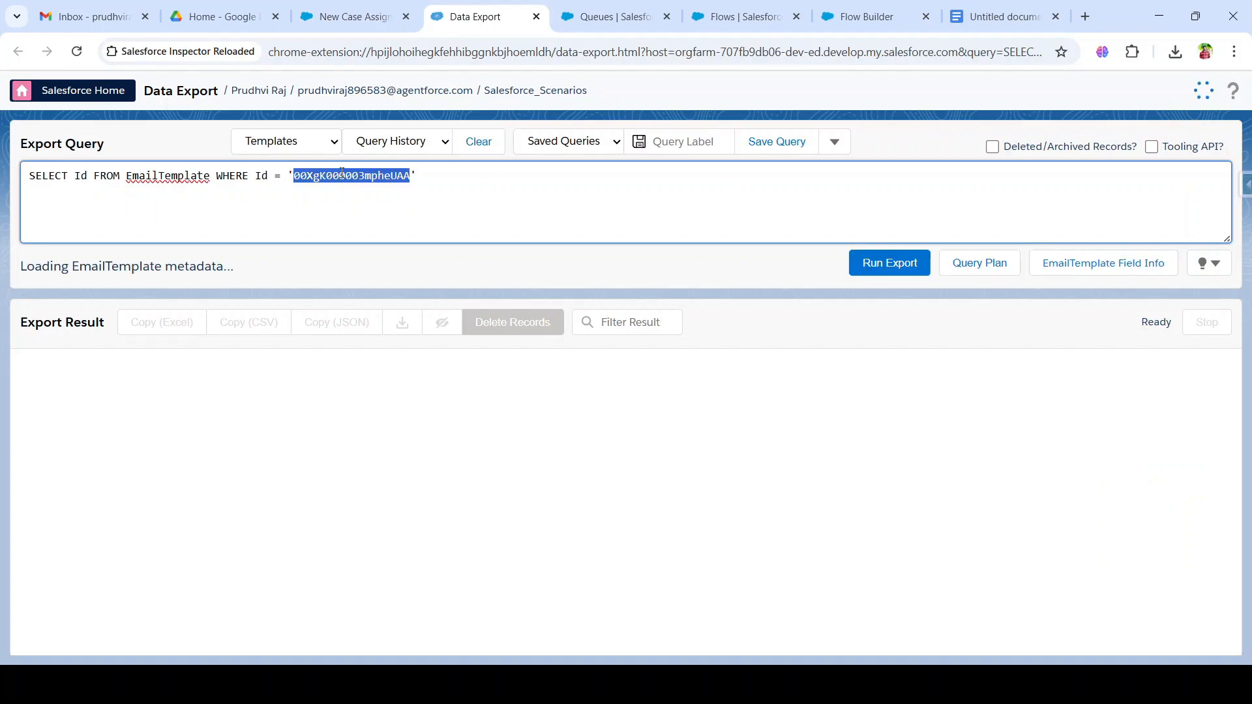
left_click(894, 264)
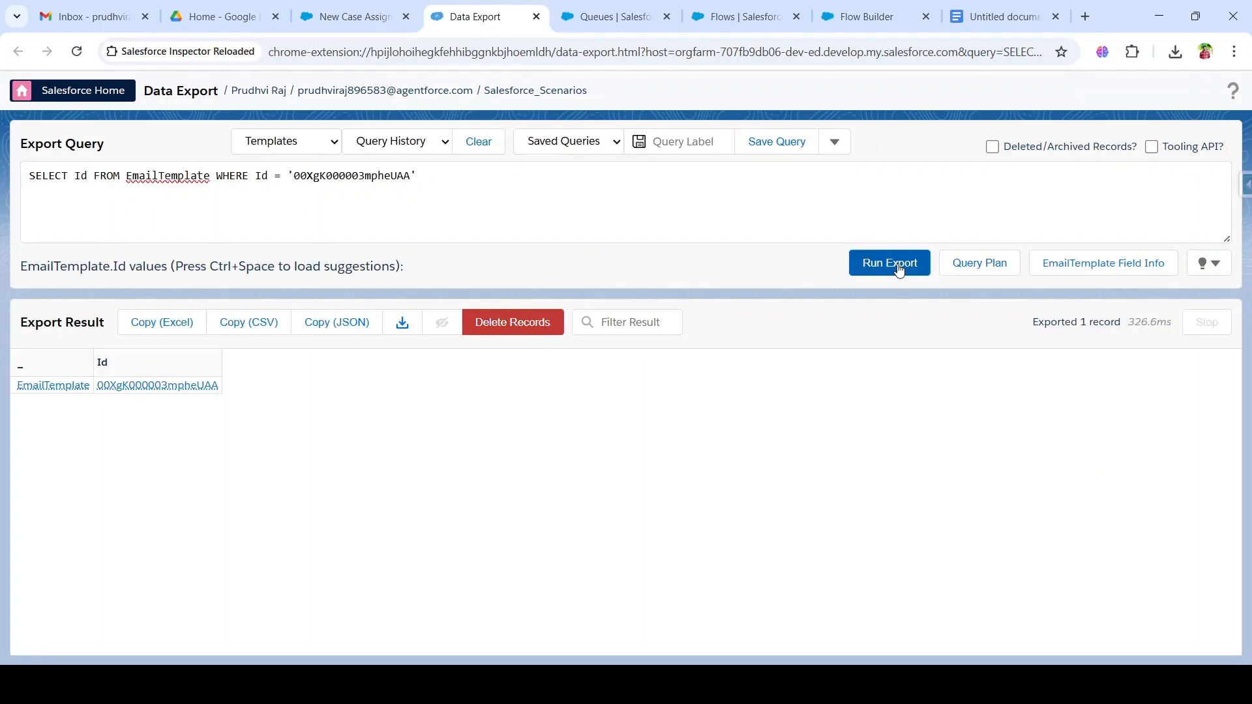
Step: Add DeveloperName to the EmailTemplate query, run the export and copy the template's developer name
left_click(90, 175)
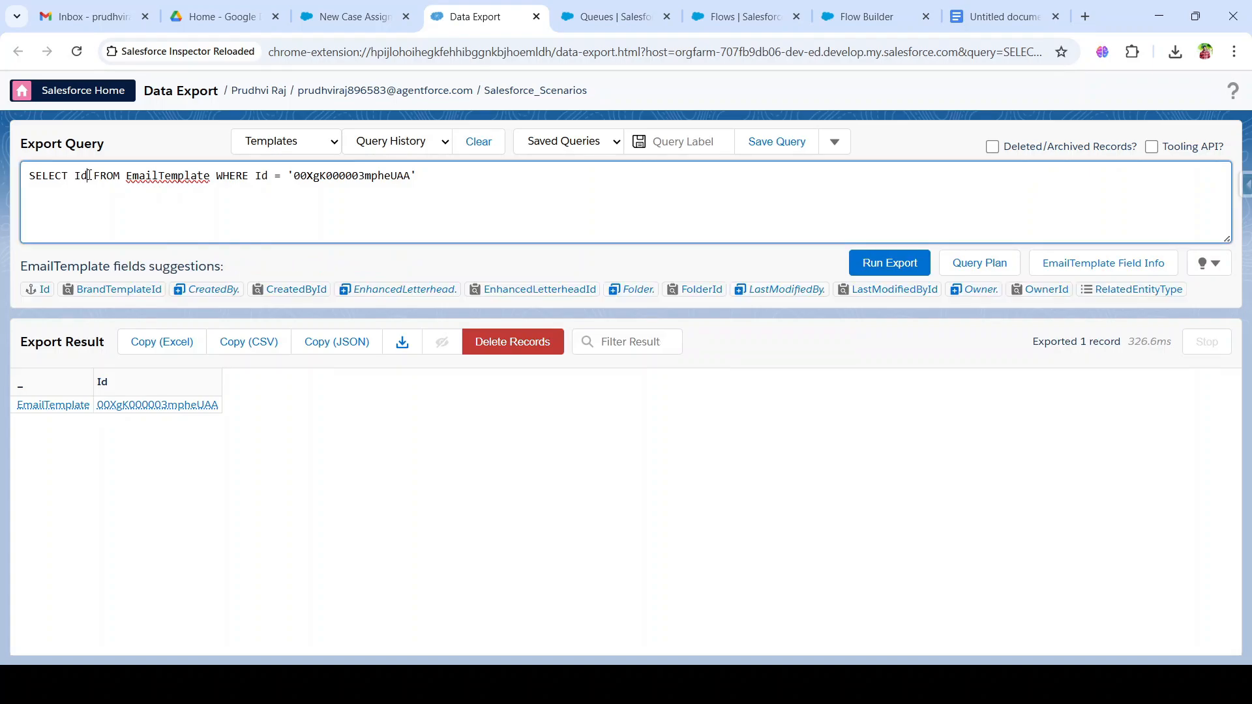
type(",deve")
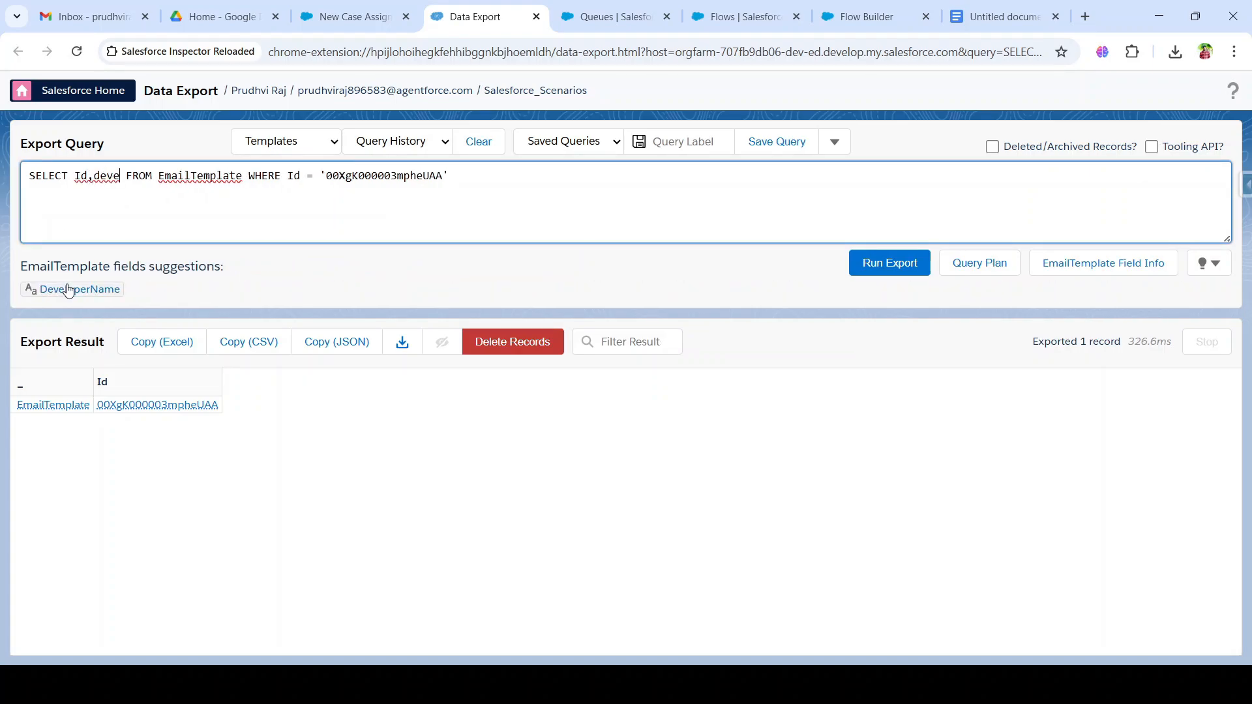
left_click(36, 289)
left_click(859, 265)
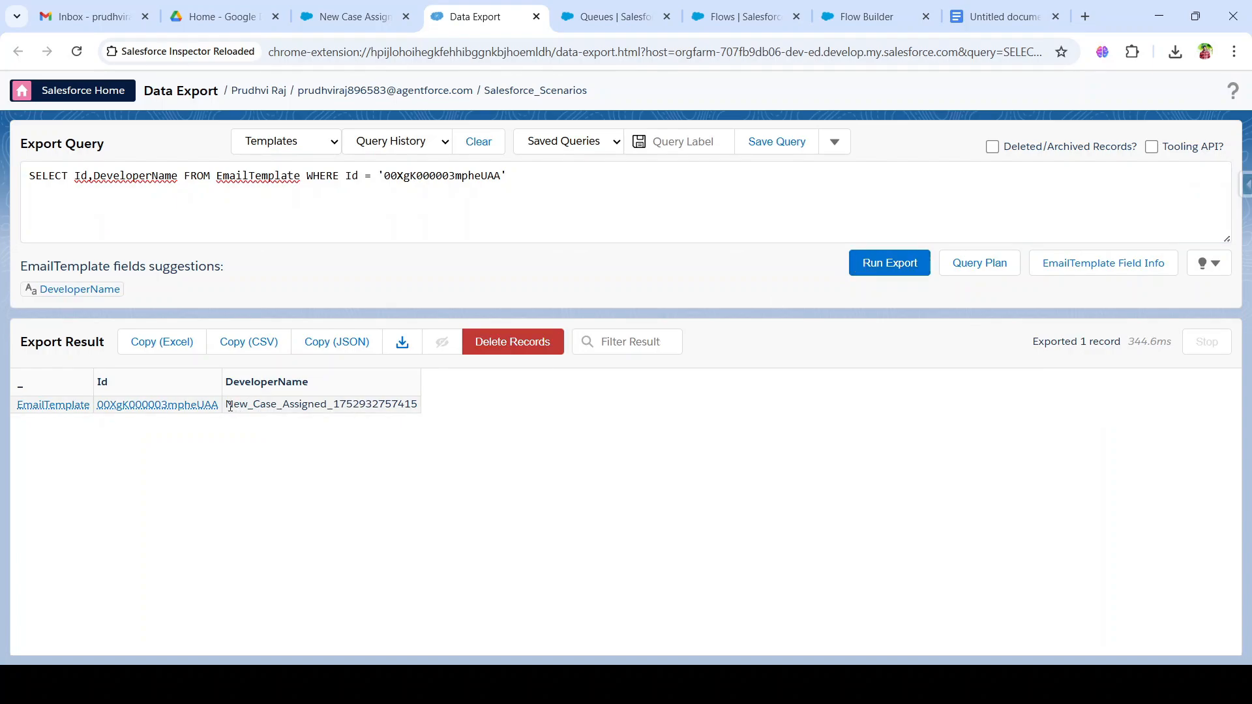
left_click_drag(229, 405, 425, 409)
left_click_drag(228, 402, 419, 409)
key("ctrl+c")
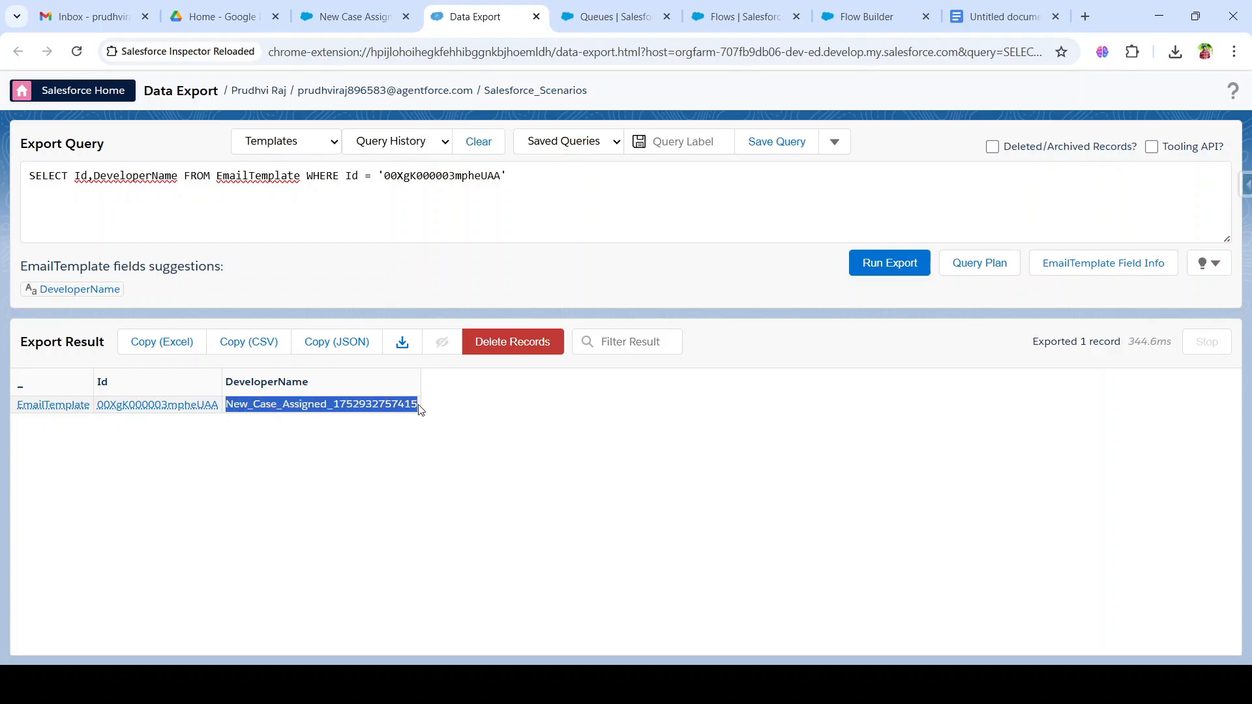
left_click(835, 17)
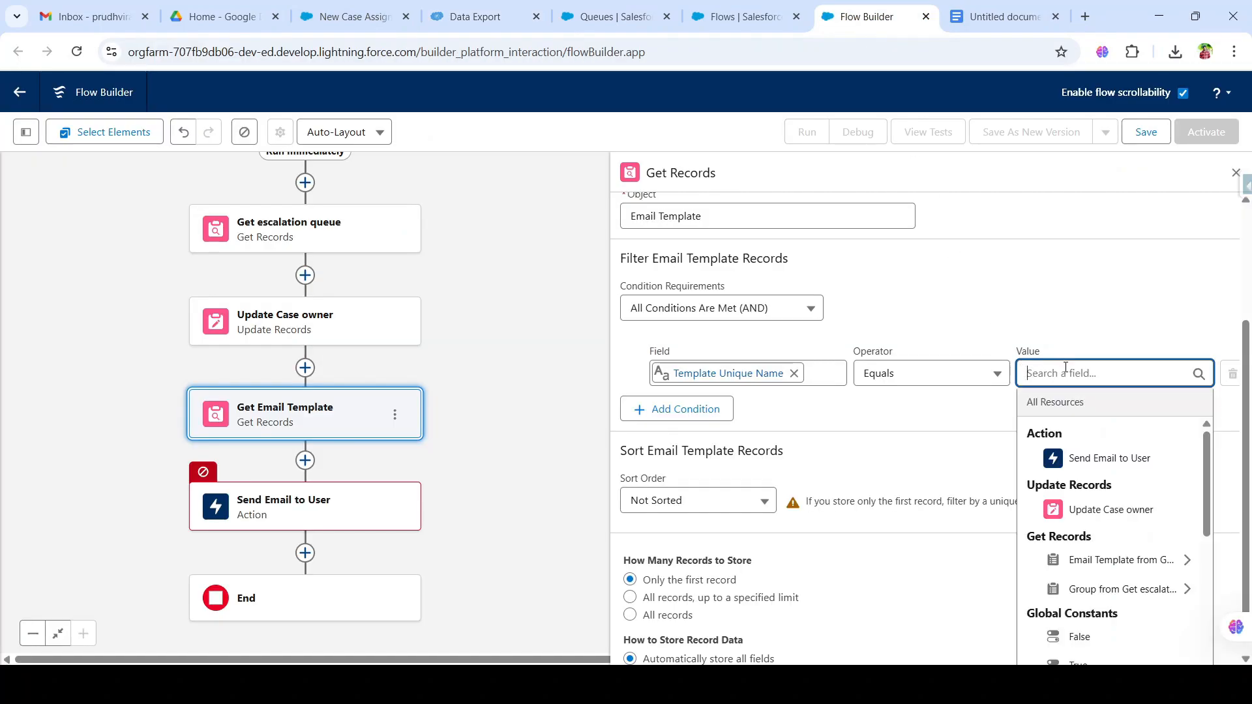
key("ctrl+v")
left_click(931, 412)
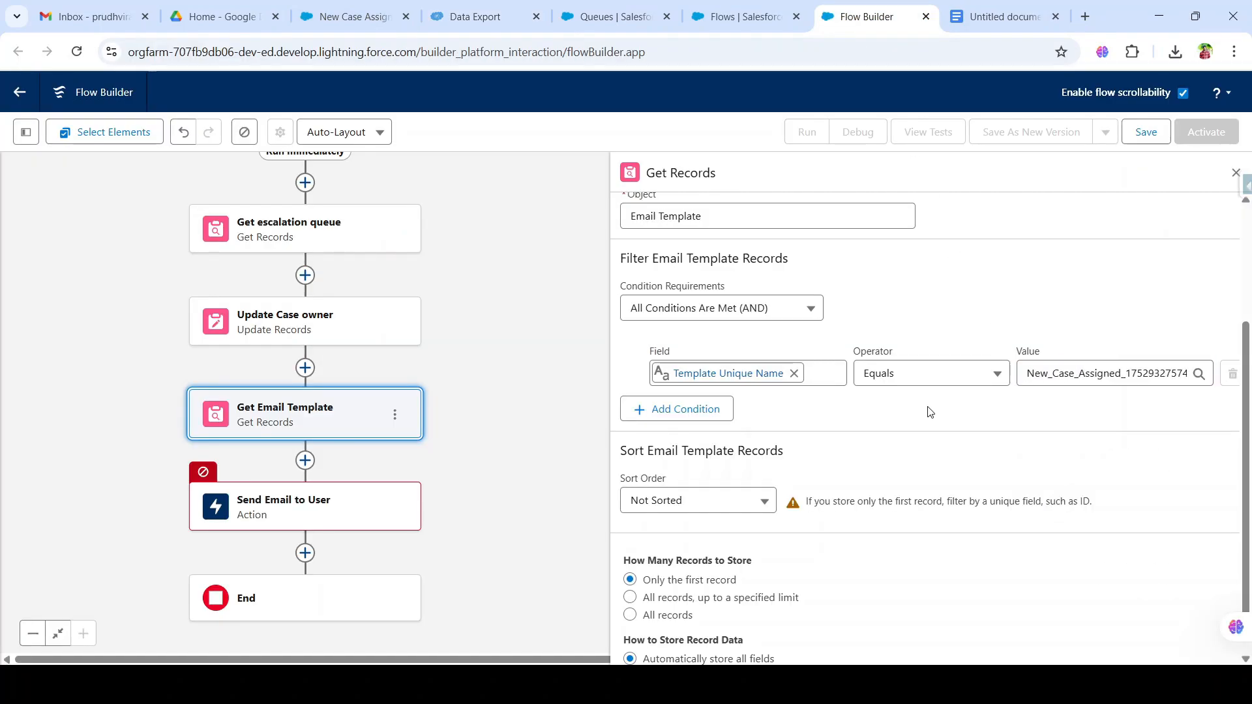
scroll(867, 540, "down", 1)
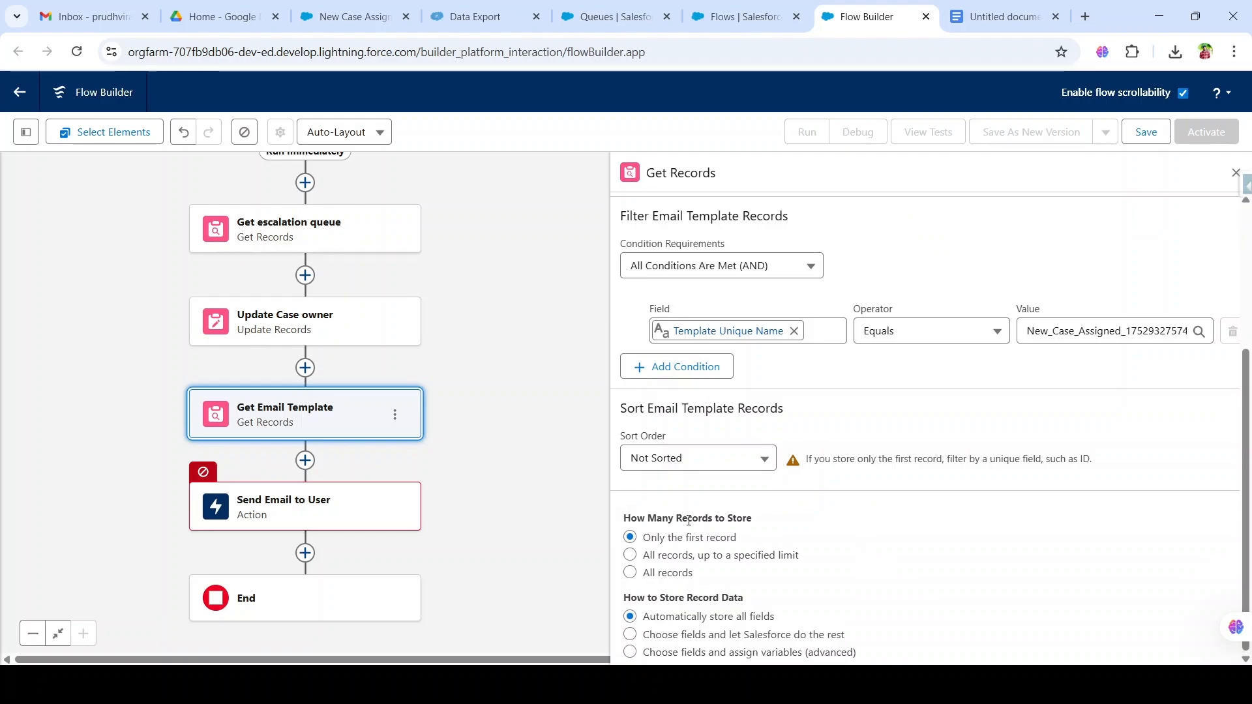
Step: Open the Send Email to User action and collapse its Configure Recipient Details section
left_click(300, 521)
scroll(847, 486, "down", 10)
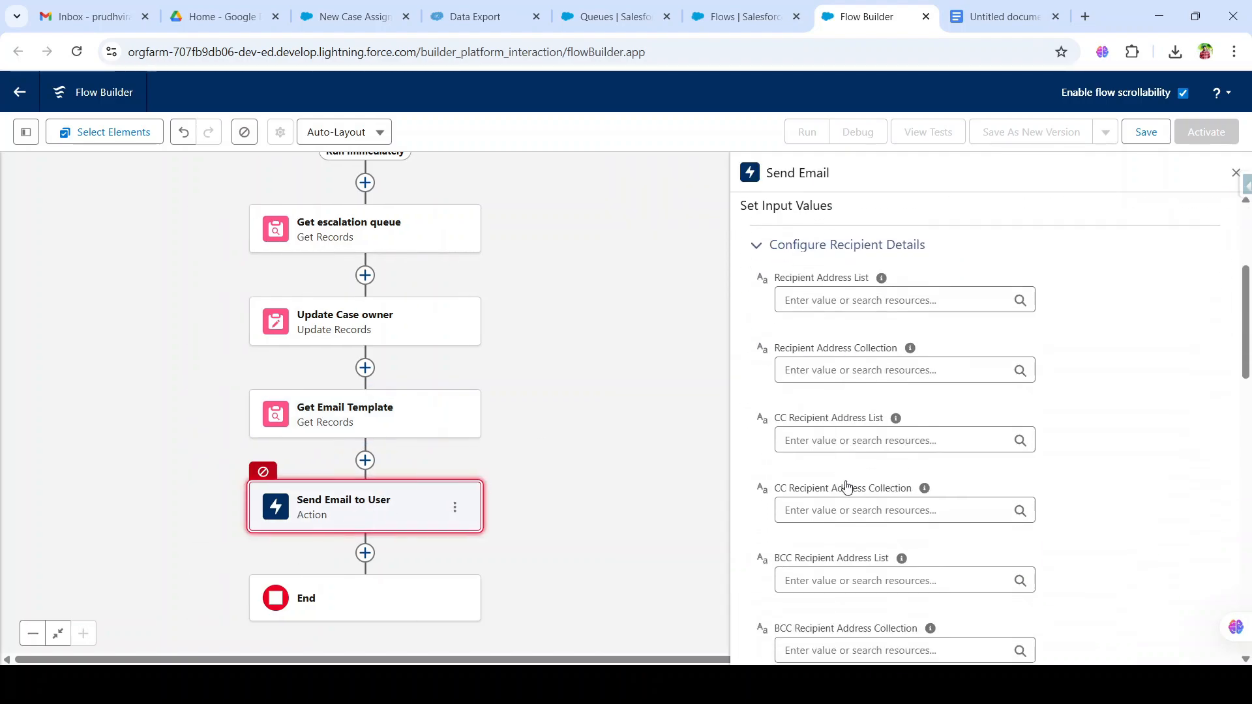
scroll(846, 486, "up", 6)
scroll(846, 486, "up", 6)
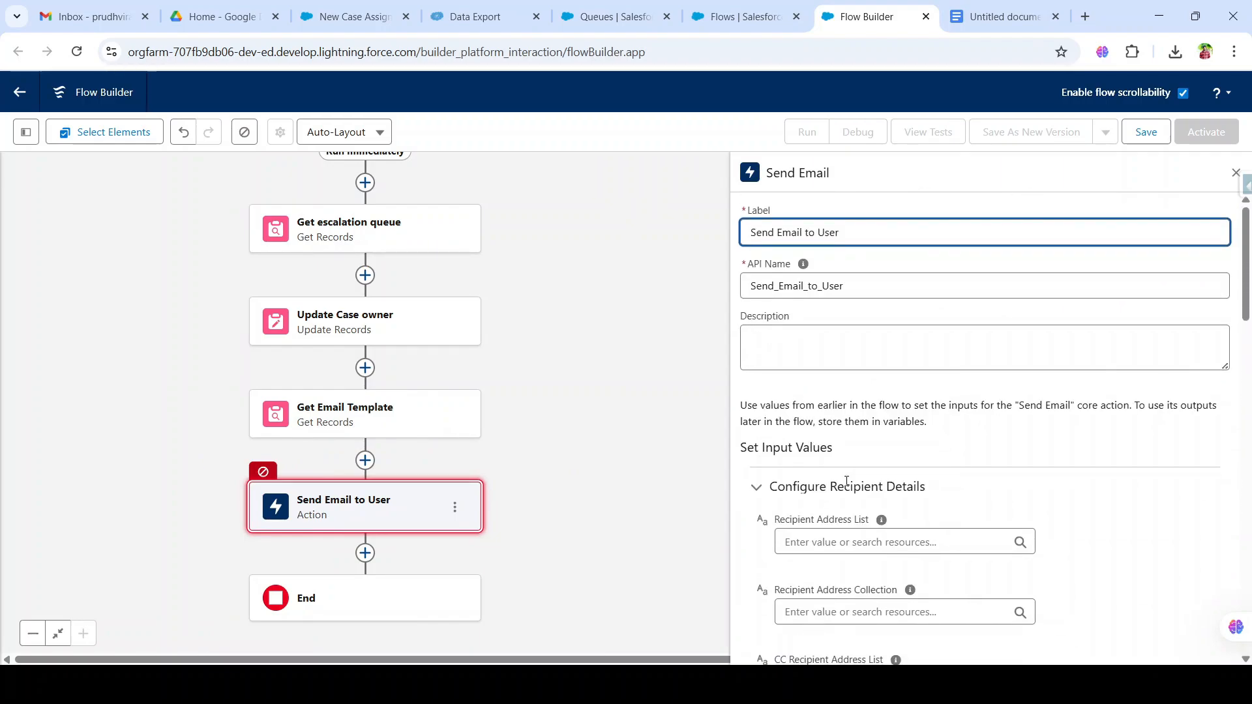
scroll(783, 424, "down", 3)
left_click(755, 367)
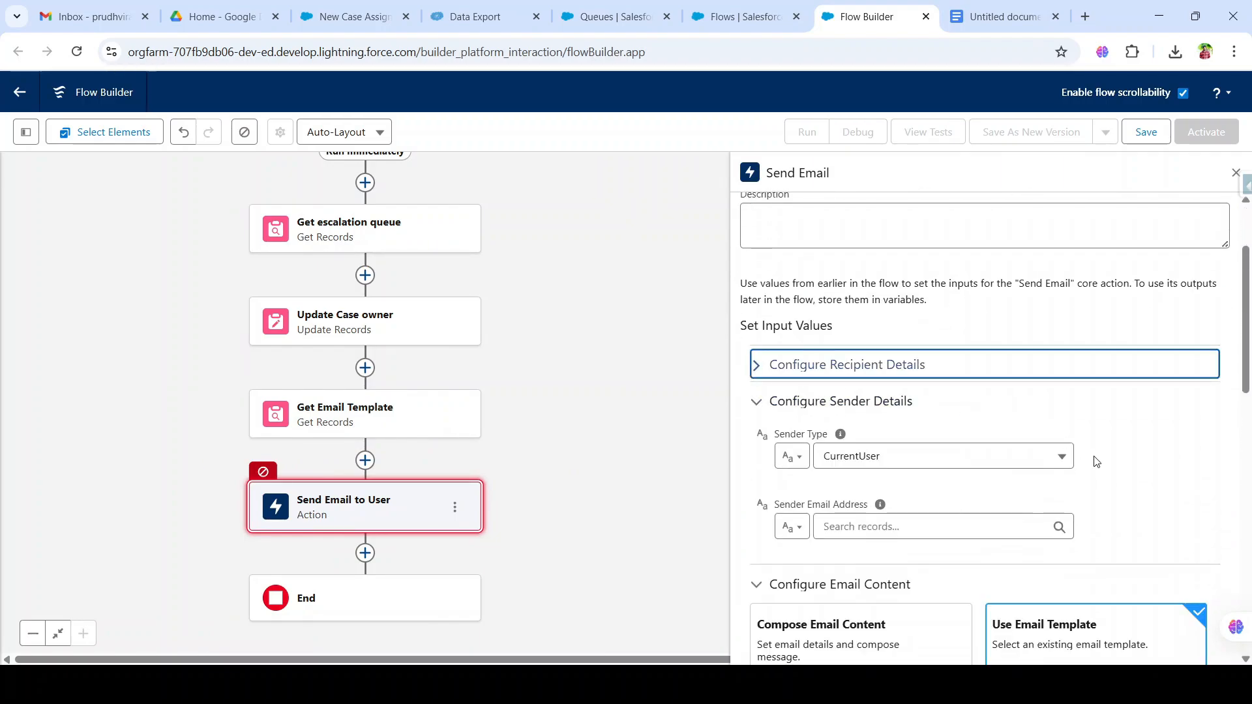
Step: Switch Email Template ID to a resource search and set it to the Email Template ID from Get Email Template
scroll(1098, 461, "down", 5)
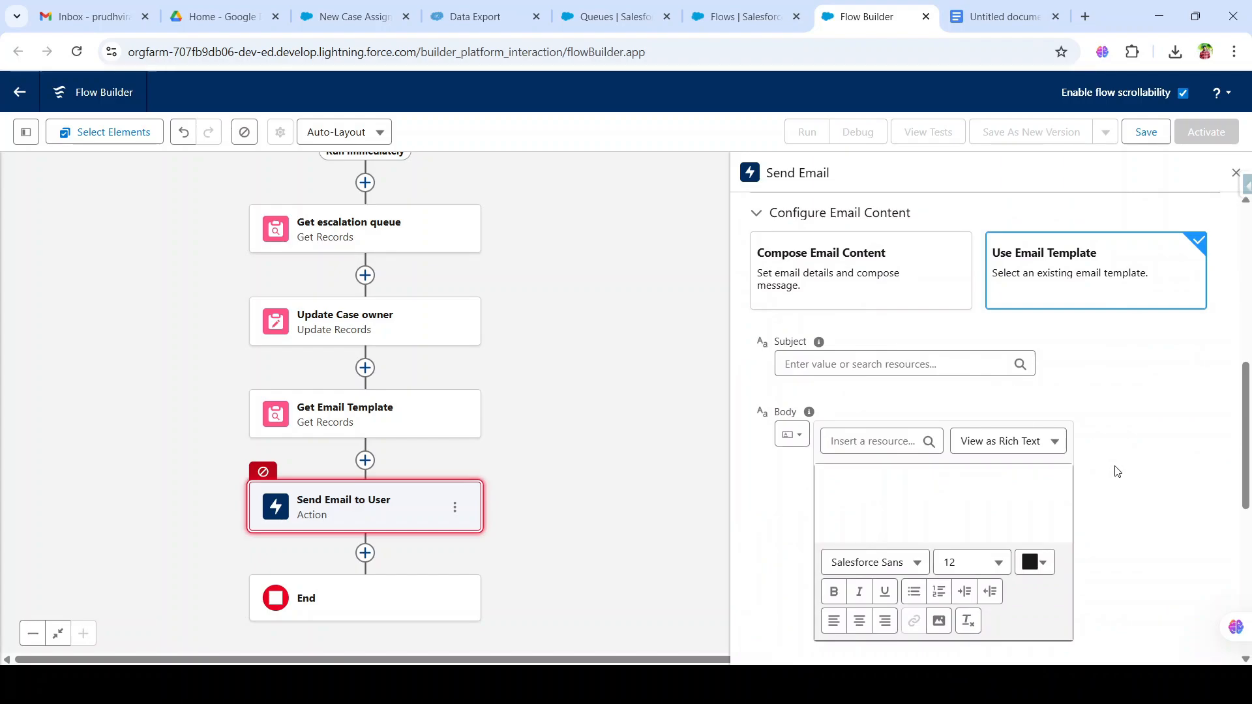
scroll(1112, 466, "down", 5)
left_click(870, 377)
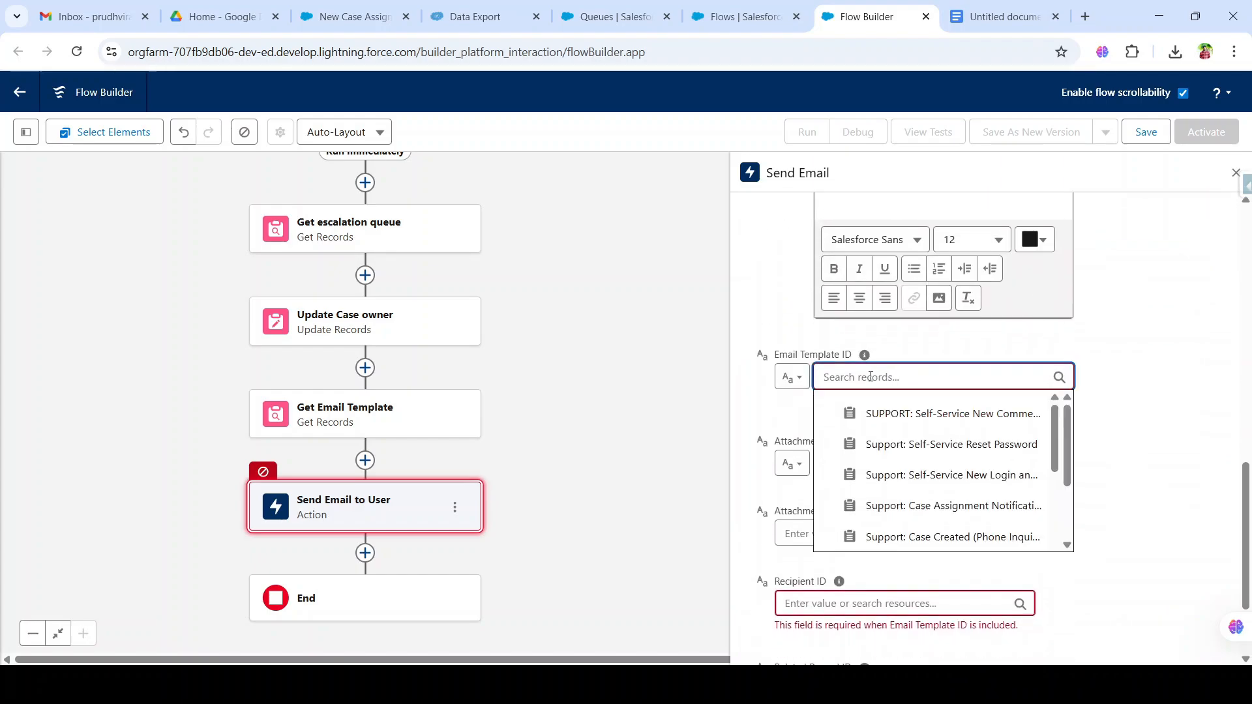
left_click(791, 376)
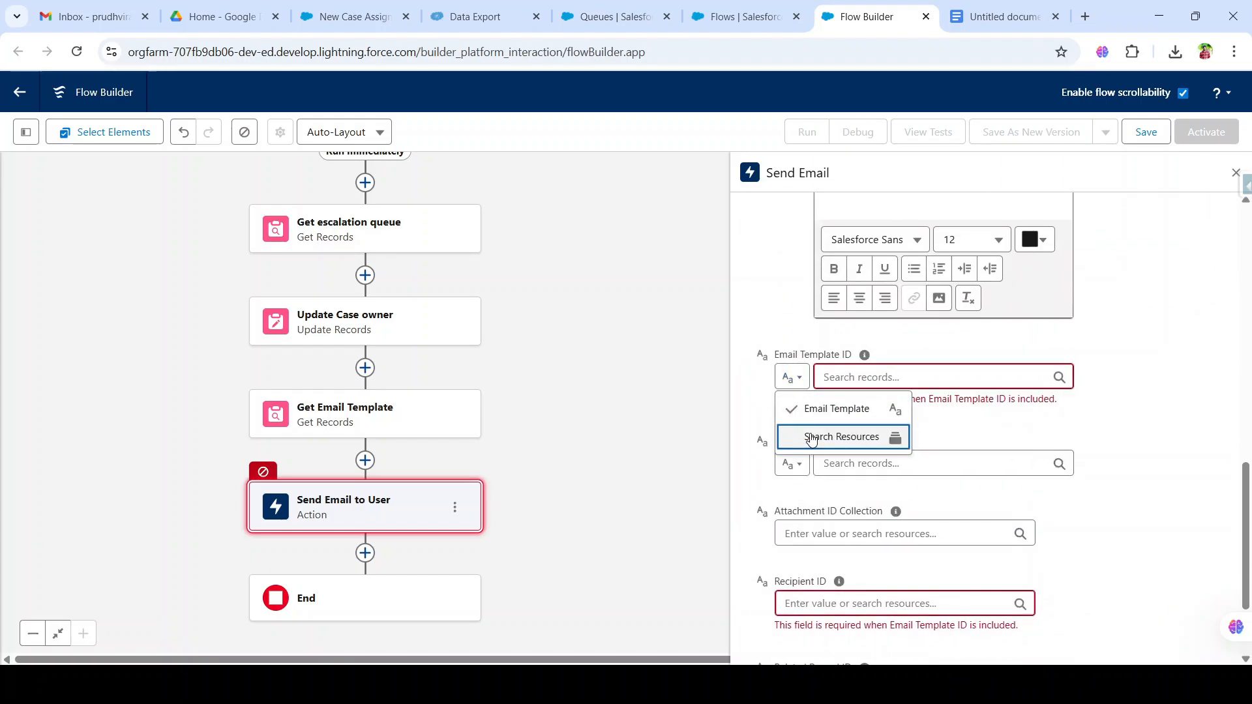
left_click(815, 438)
left_click(862, 376)
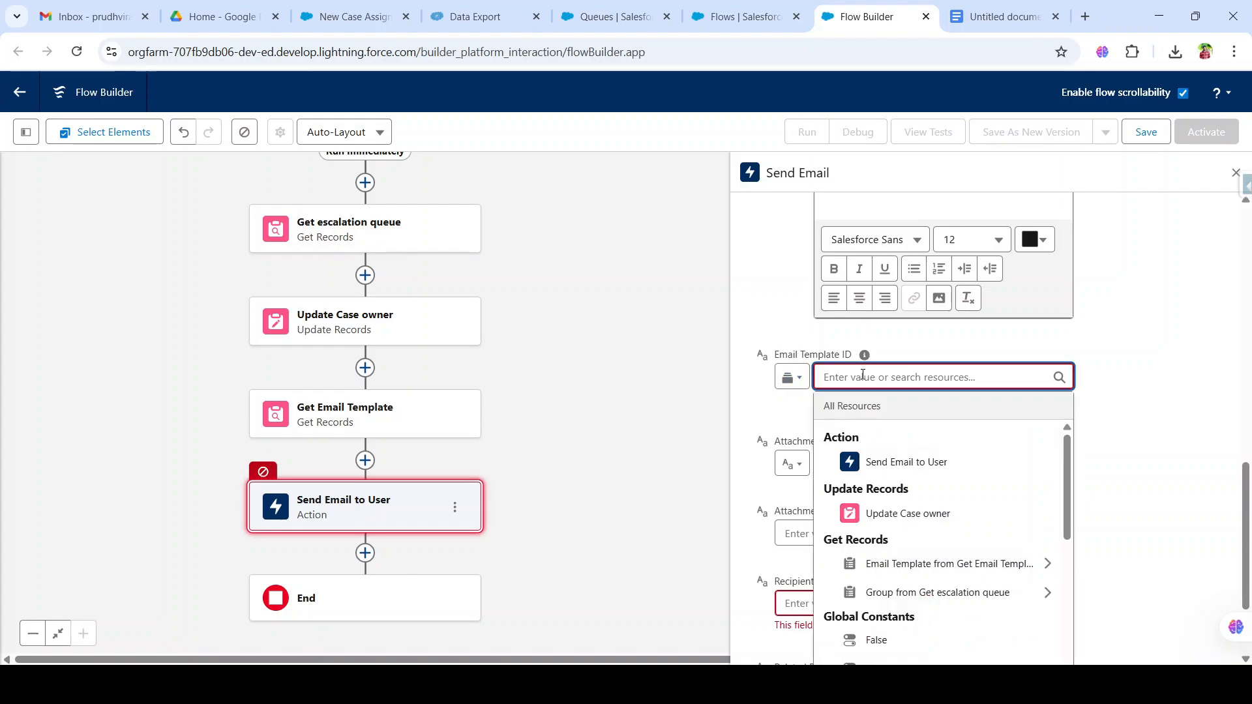
type("get")
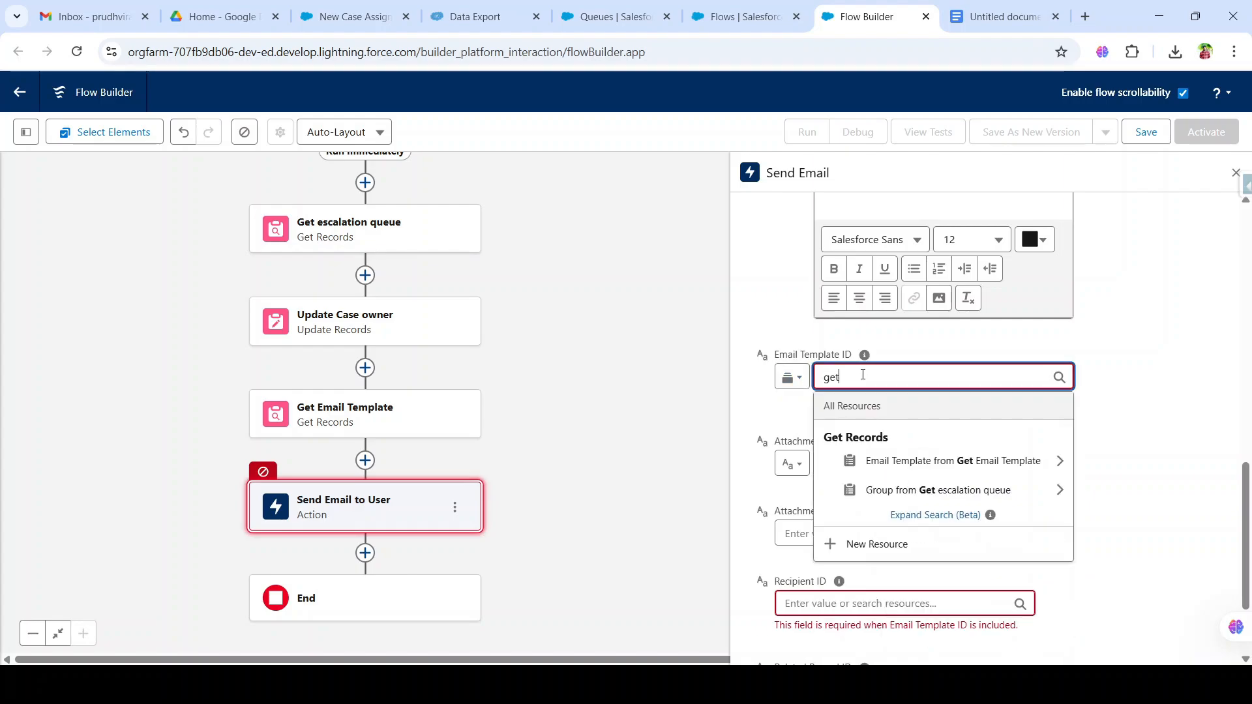
left_click(919, 465)
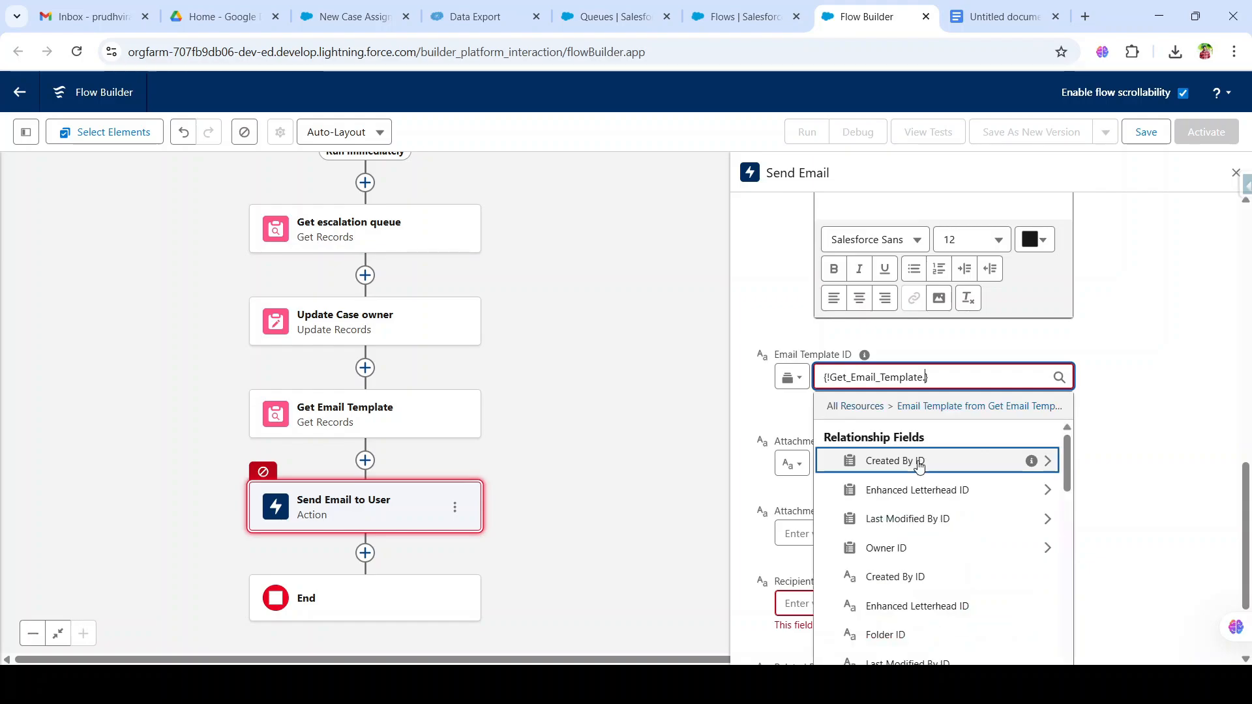
type("Id")
scroll(949, 518, "down", 3)
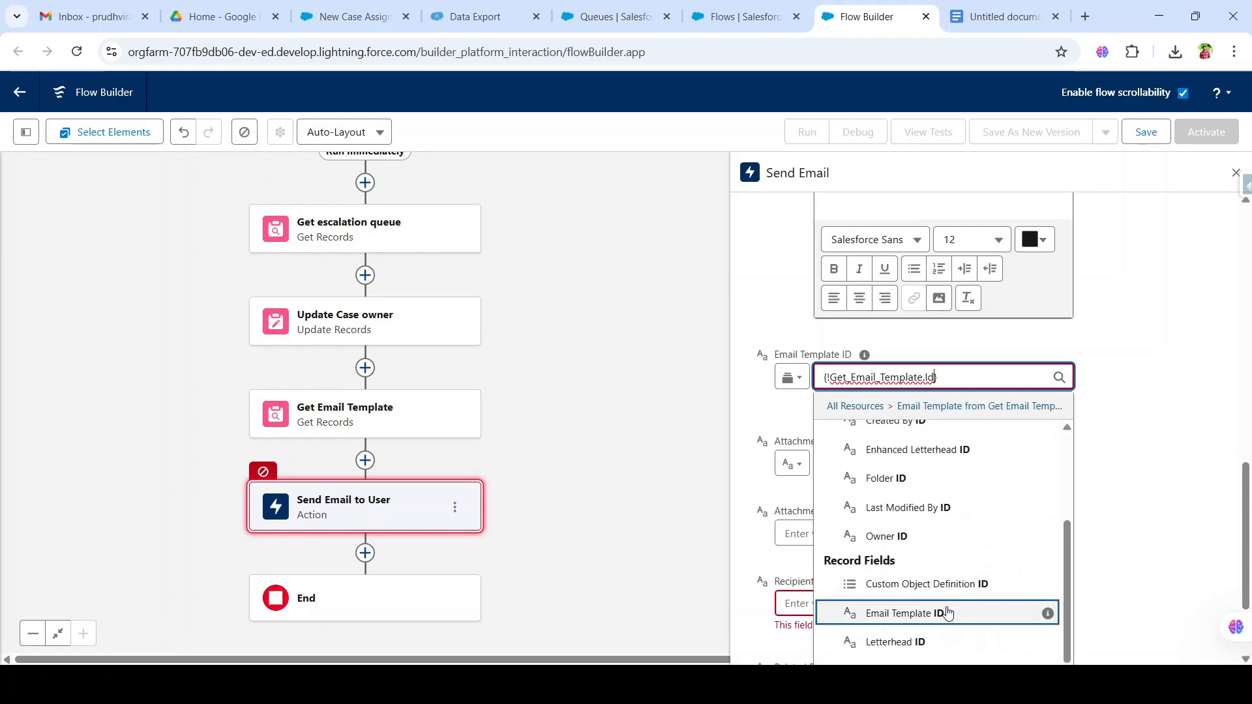
left_click(952, 611)
Step: Set the Send Email action's Recipient ID to the Triggering Case's Contact ID
scroll(1100, 498, "down", 2)
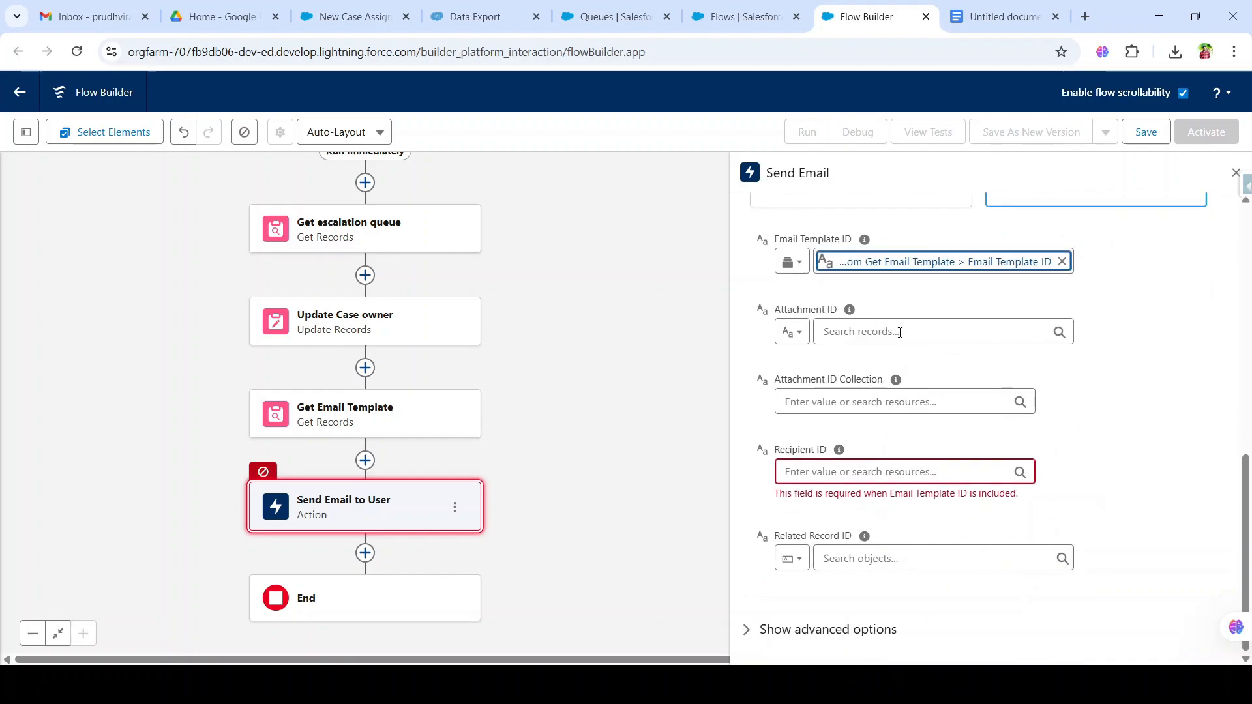
mouse_move(851, 313)
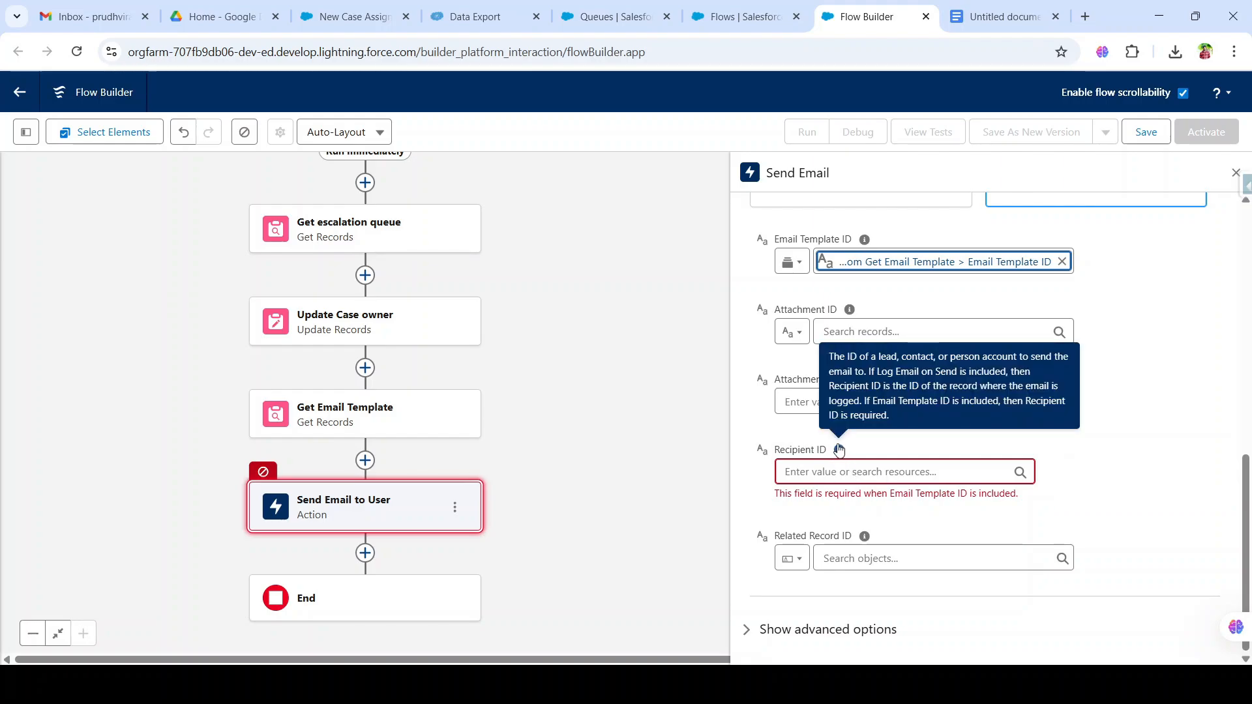
left_click(842, 468)
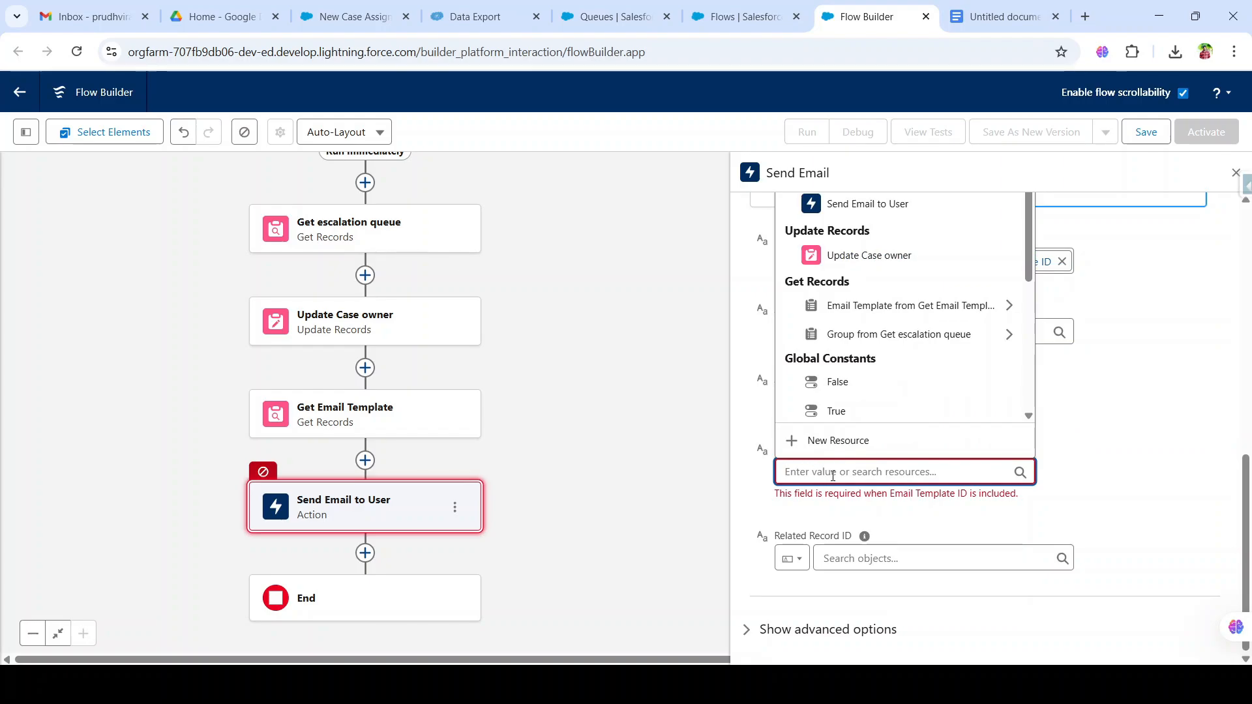
type("reco")
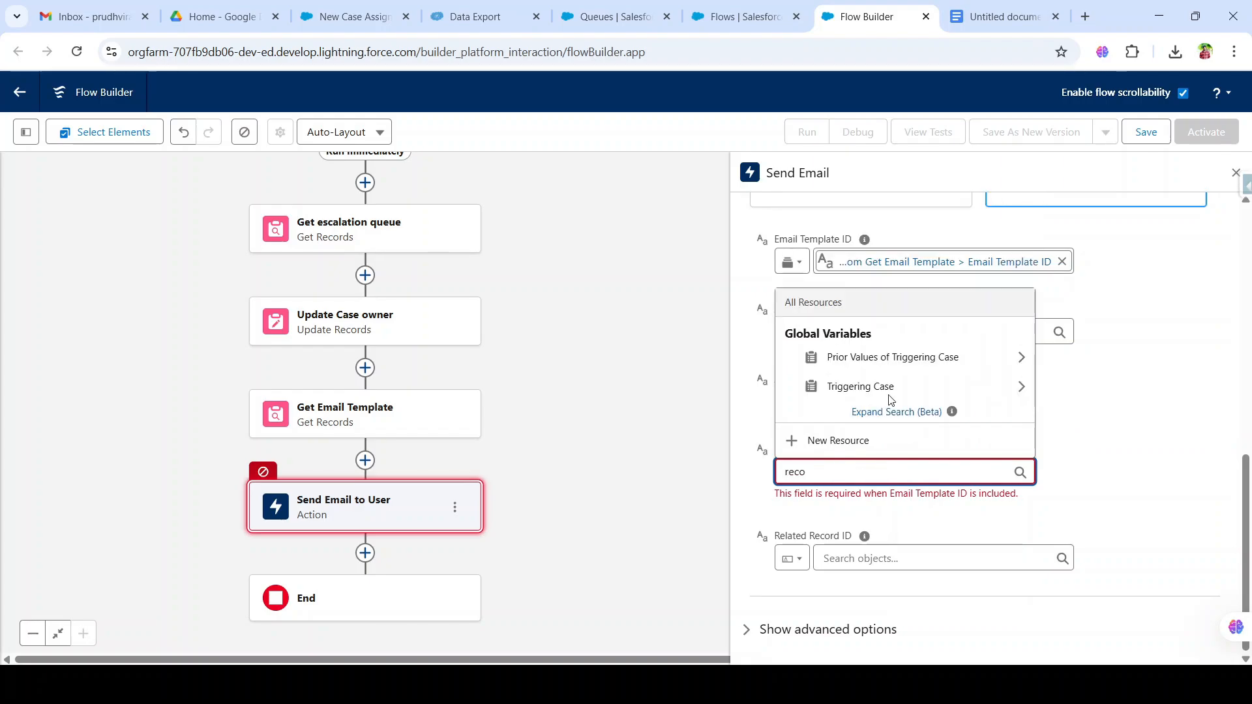
left_click(921, 387)
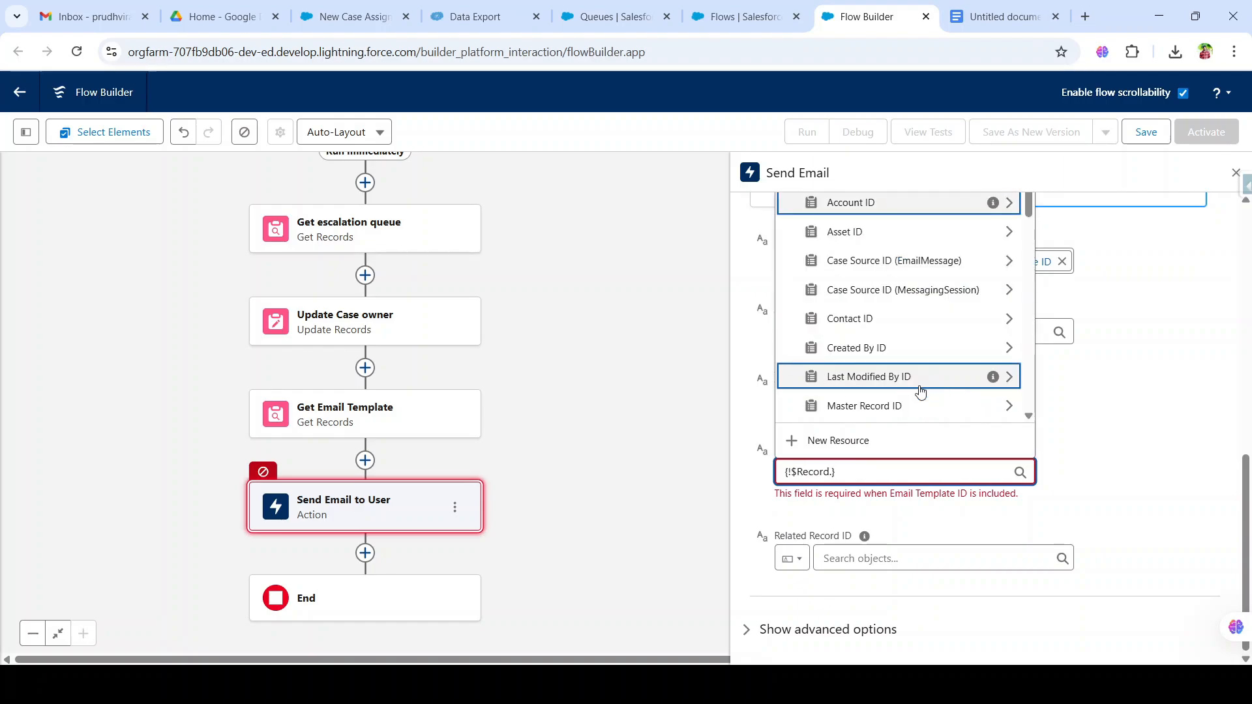
type("conta")
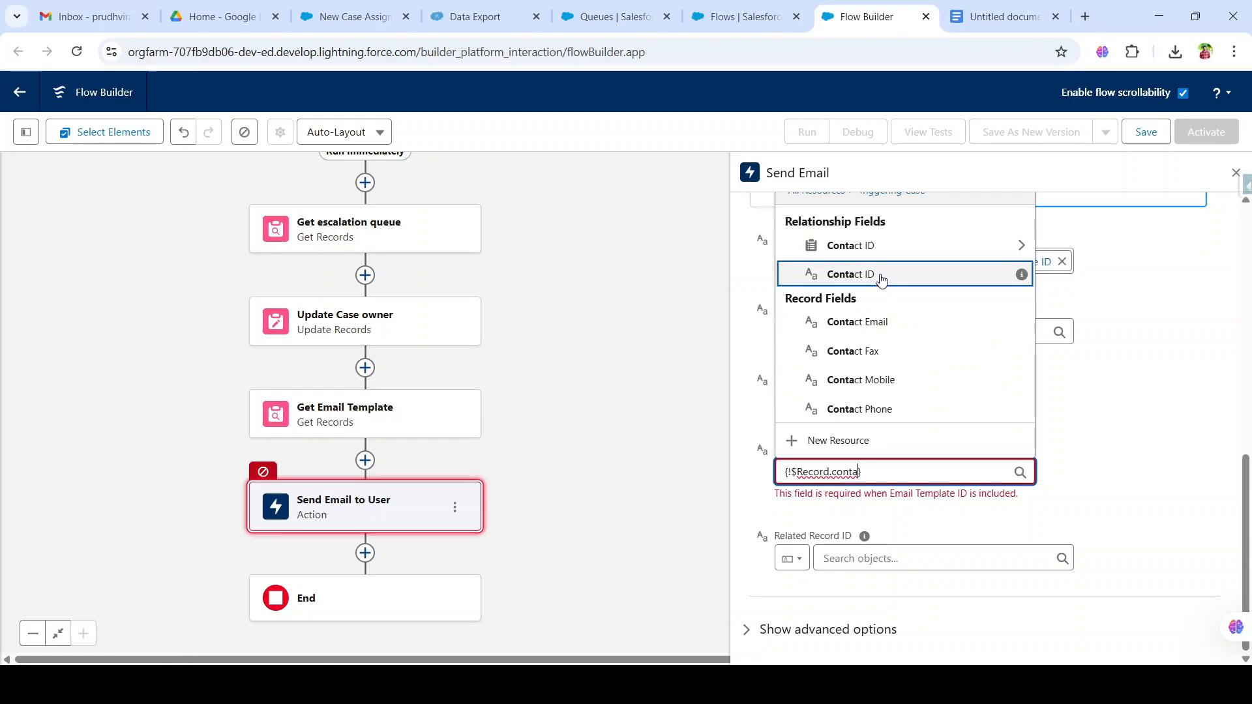
left_click(882, 276)
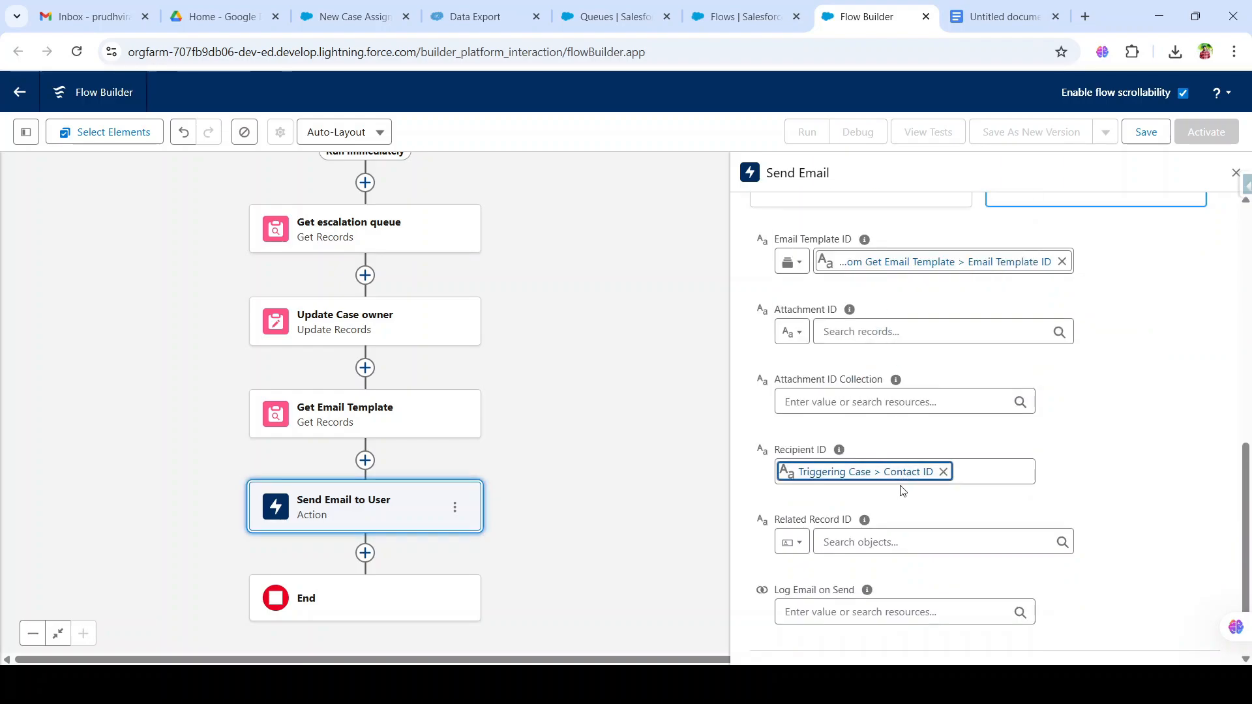
scroll(894, 517, "down", 1)
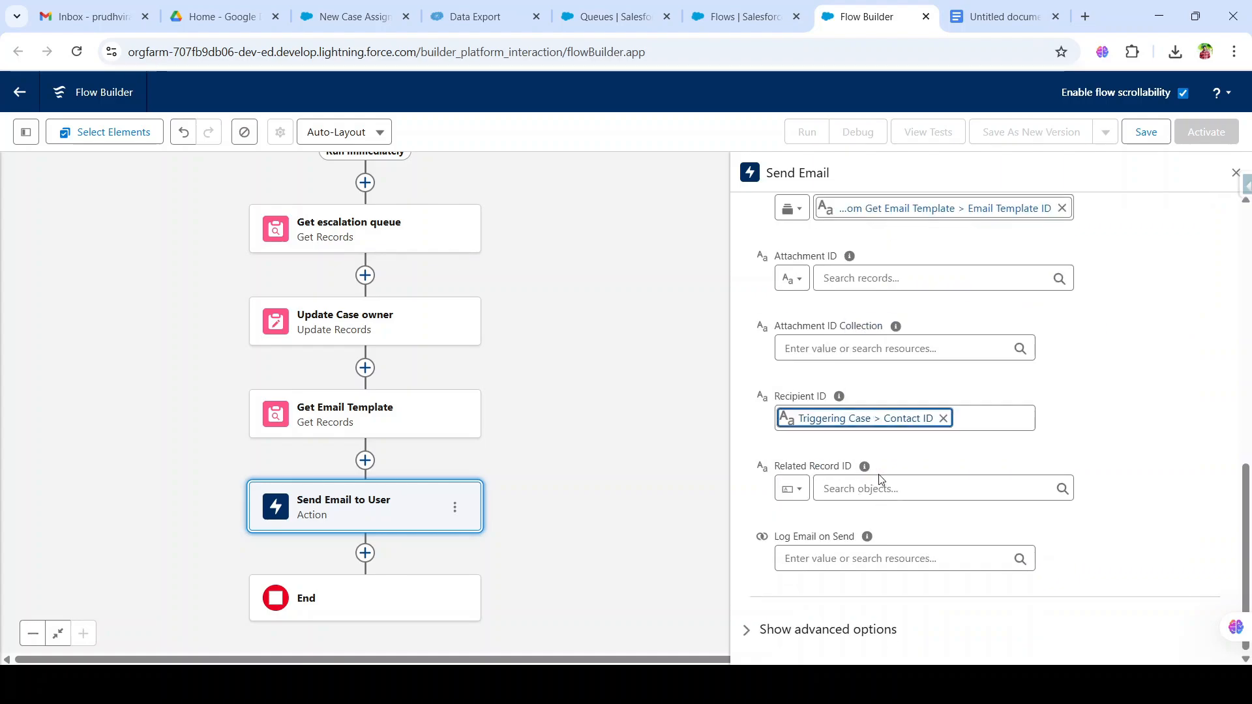
left_click(880, 487)
type("record")
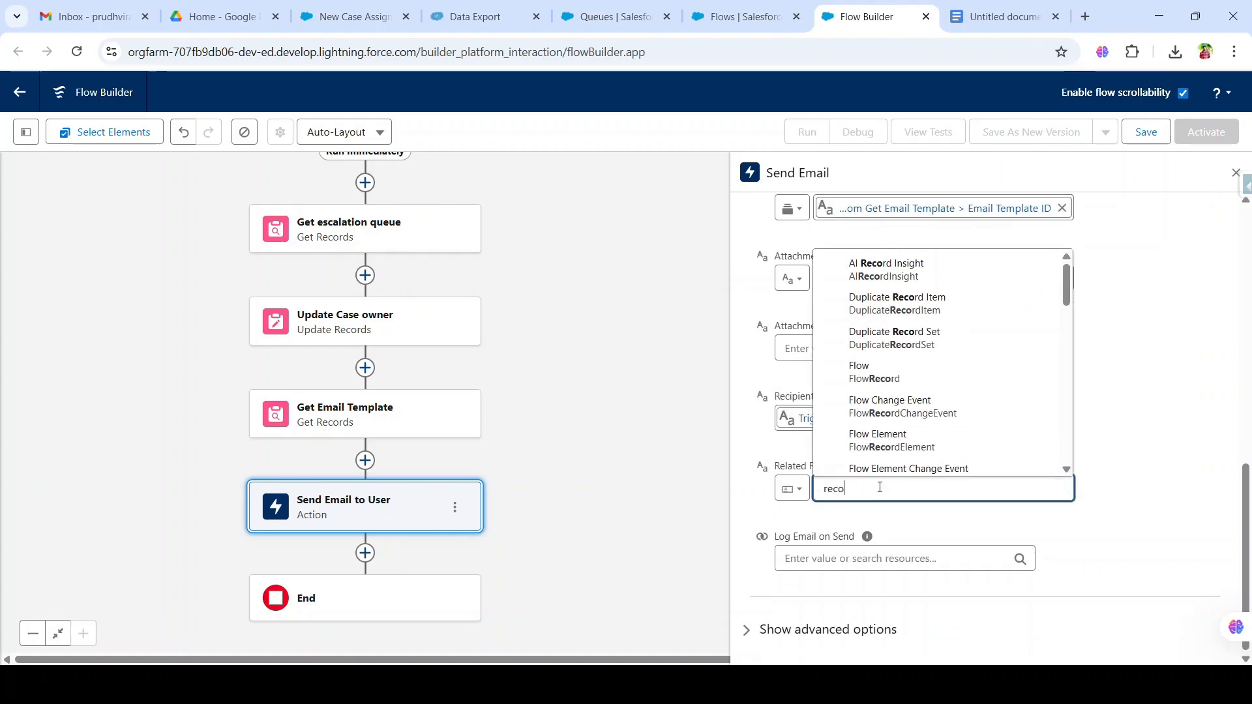
key("BackSpace")
key("BackSpace")
key("BackSpace")
key("BackSpace")
key("BackSpace")
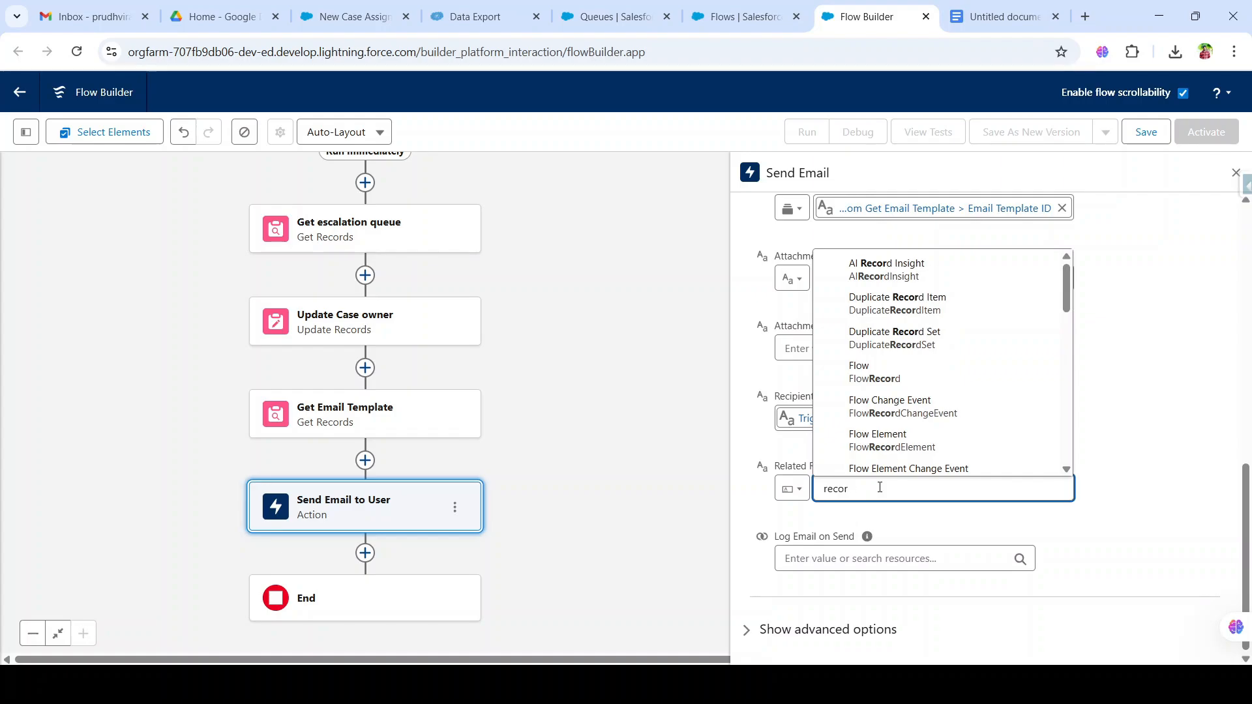
Step: Switch Related Record ID to a resource search and set it to the Triggering Case's Case ID
left_click(789, 489)
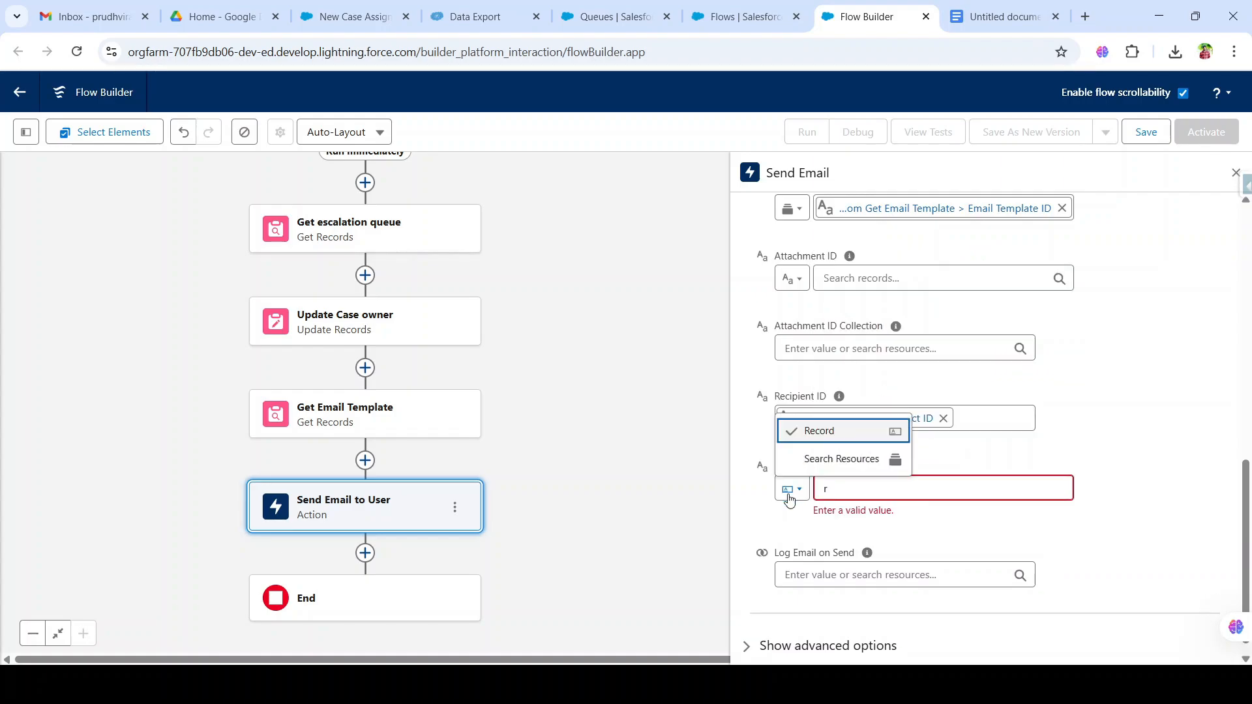
left_click(826, 459)
left_click(876, 489)
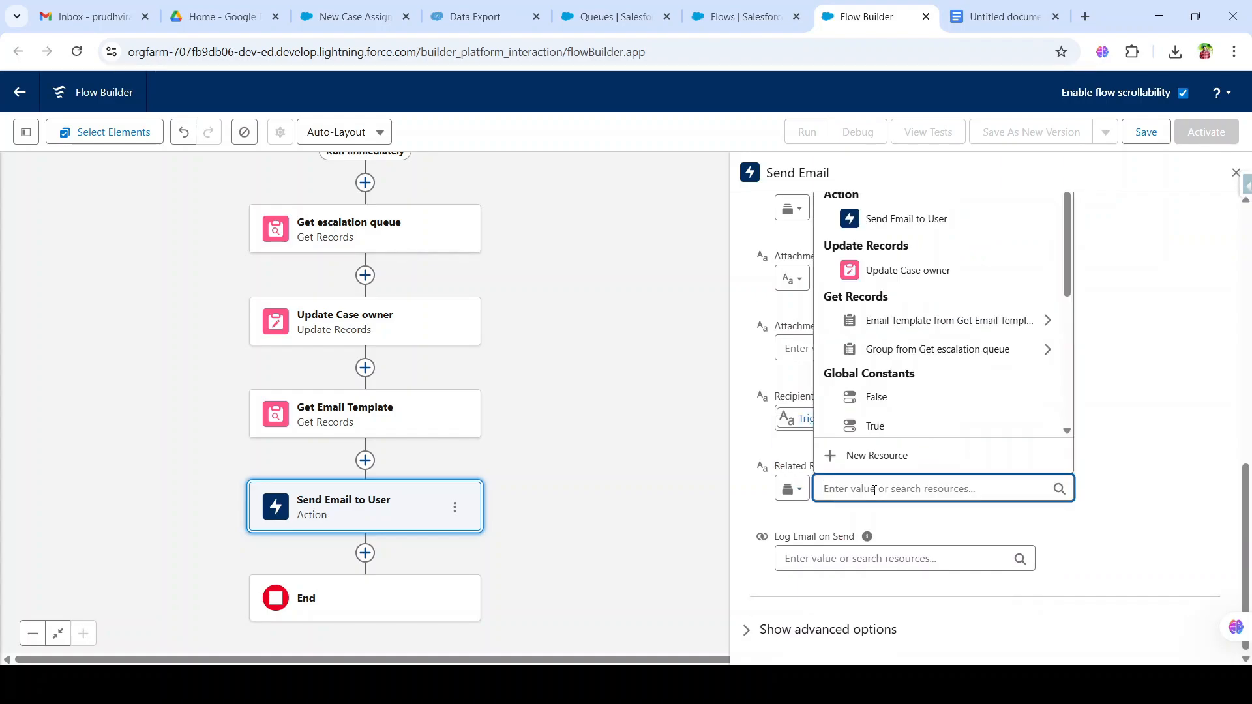
type("record")
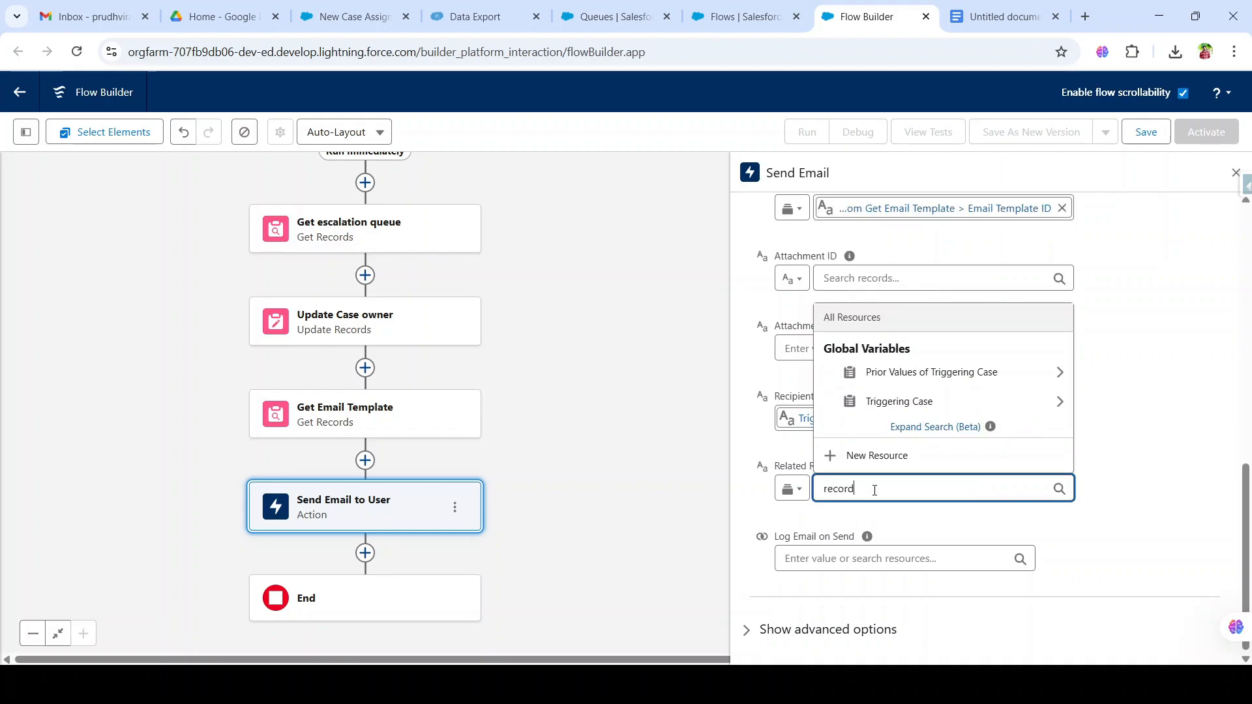
left_click(903, 404)
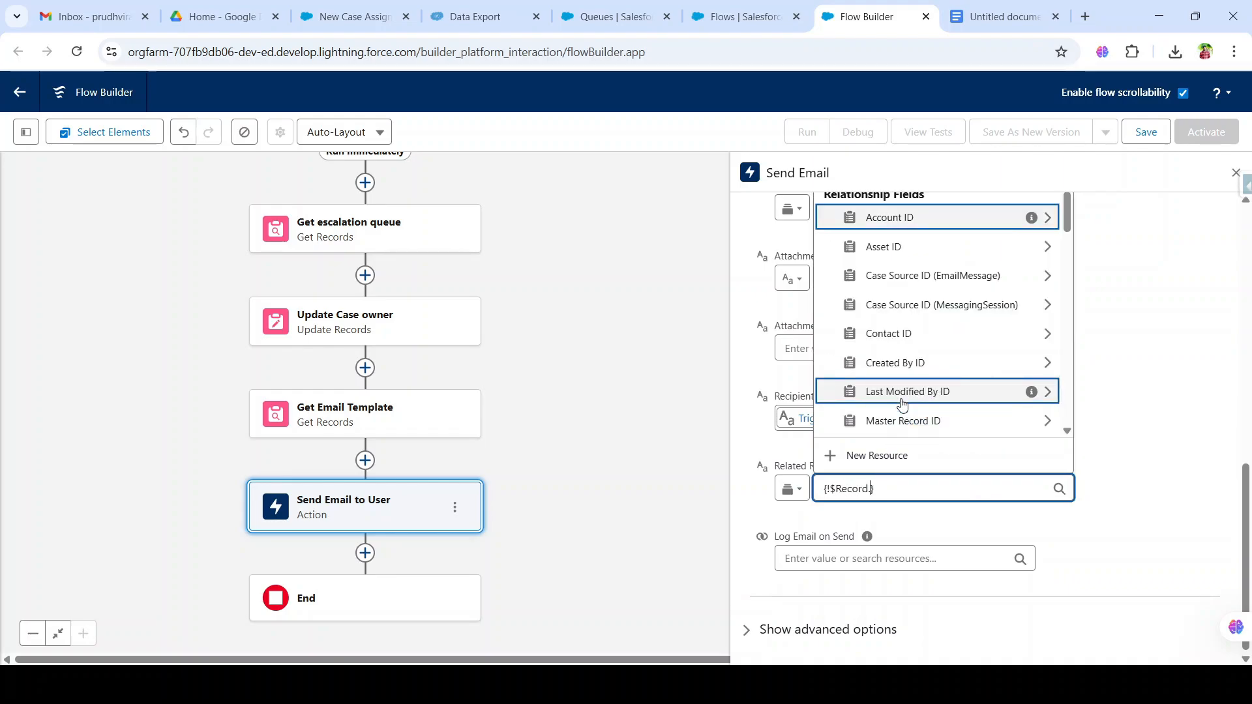
type(".Id")
left_click(1068, 530)
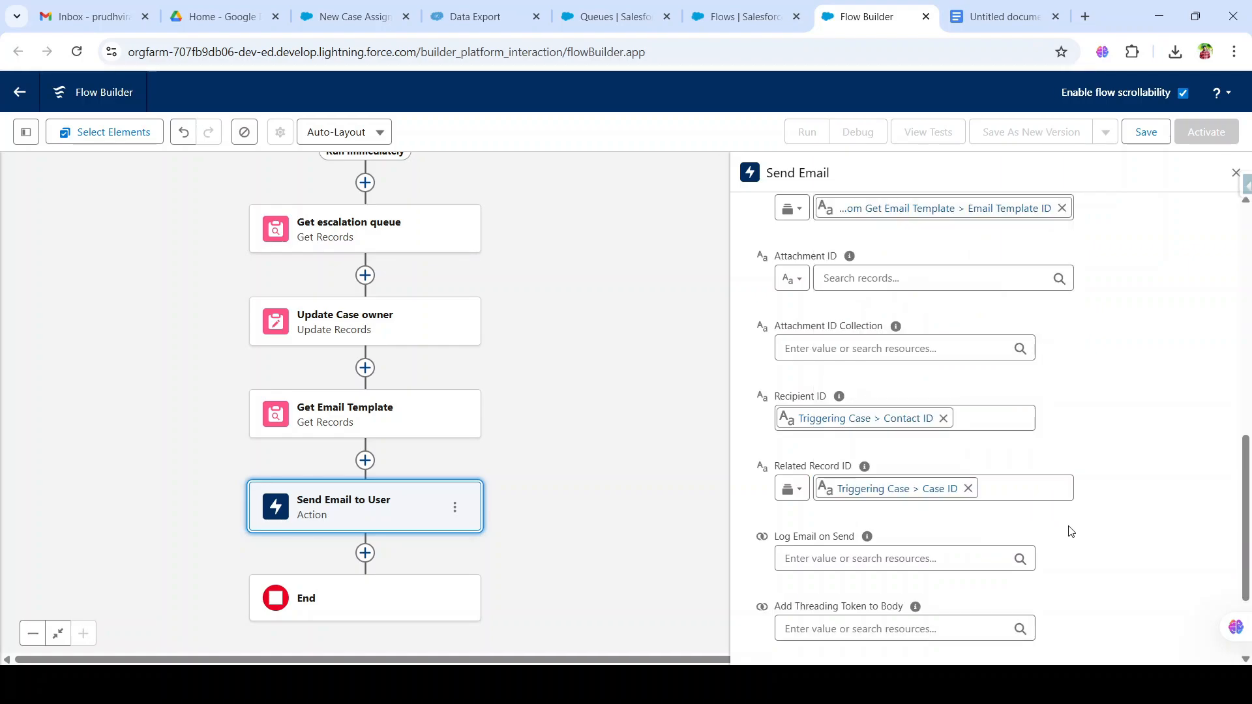
Step: Set Log Email on Send to True in the Send Email action
scroll(1028, 509, "down", 2)
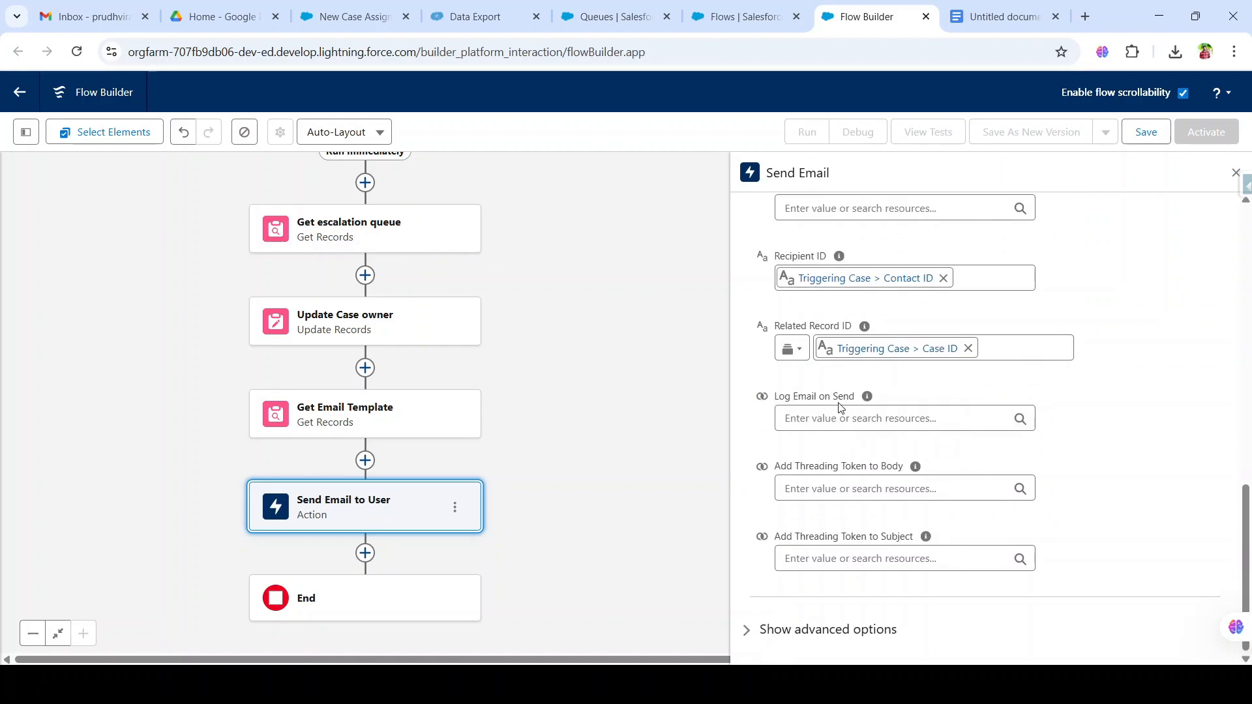
mouse_move(867, 403)
left_click(830, 418)
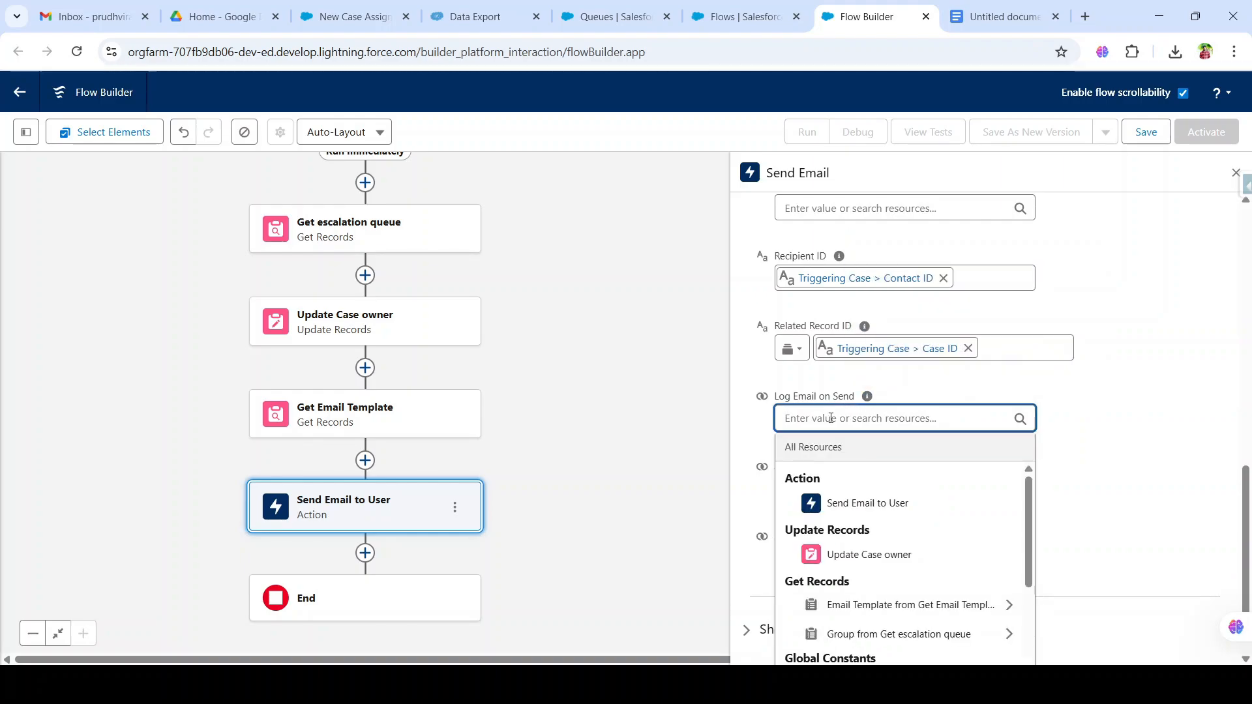
type("true")
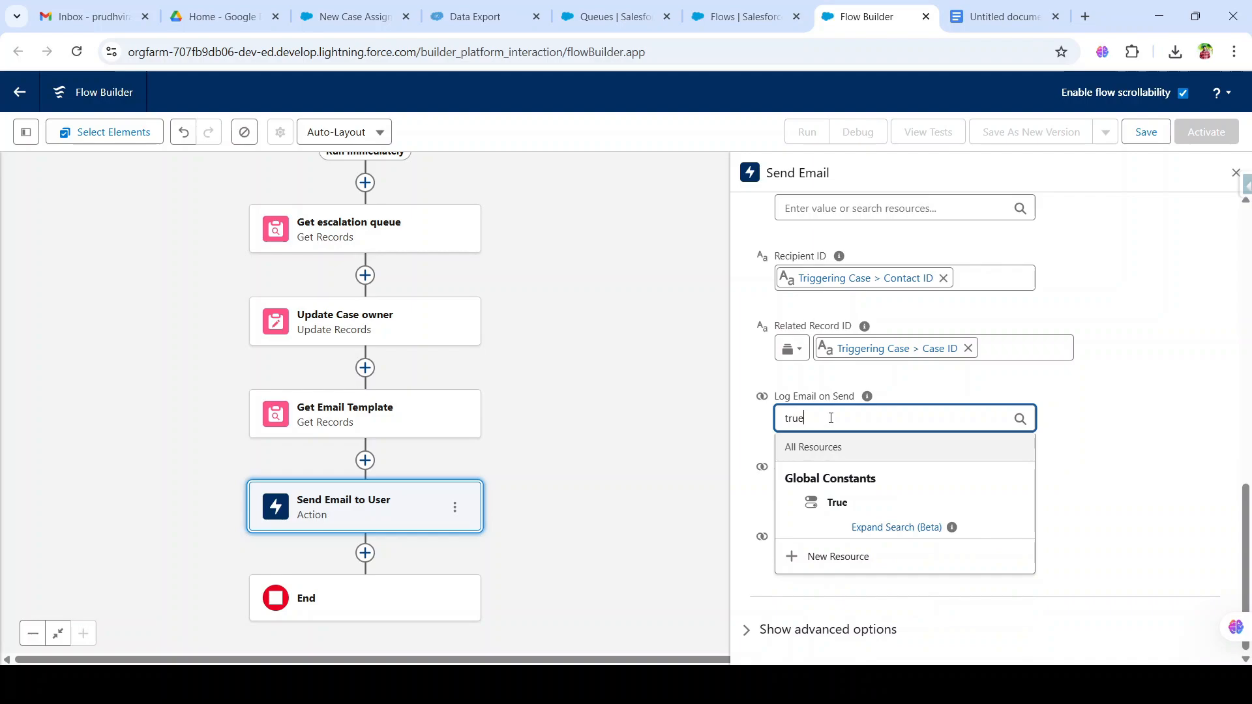
left_click(866, 504)
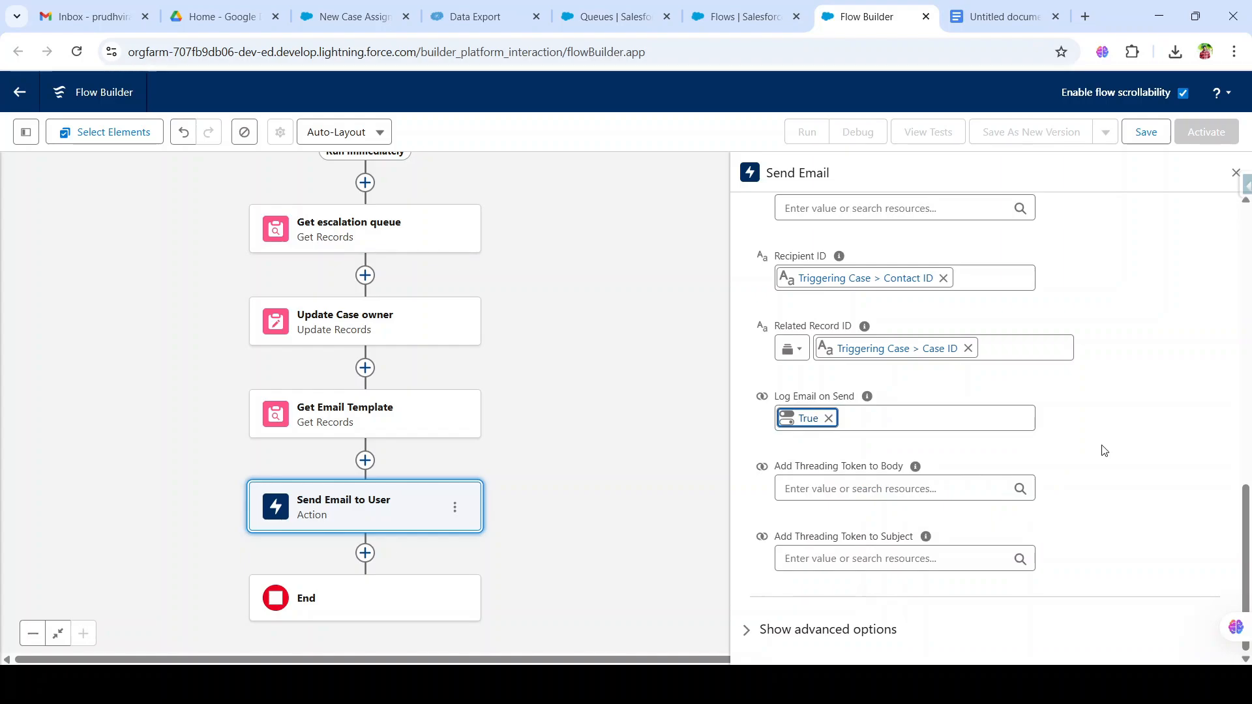
Step: Review the Send Email settings and save the flow with the label Assign case to Queue
scroll(1087, 478, "up", 5)
scroll(1091, 480, "down", 2)
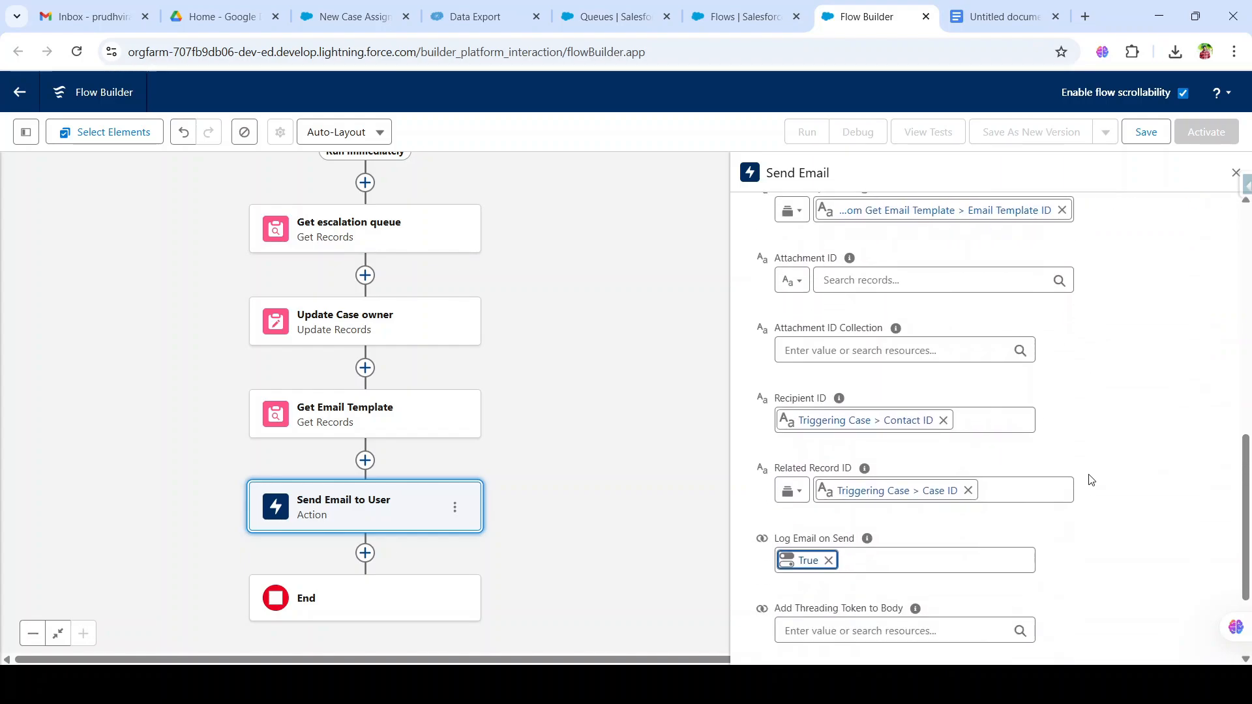
scroll(1088, 478, "up", 10)
scroll(1089, 478, "down", 12)
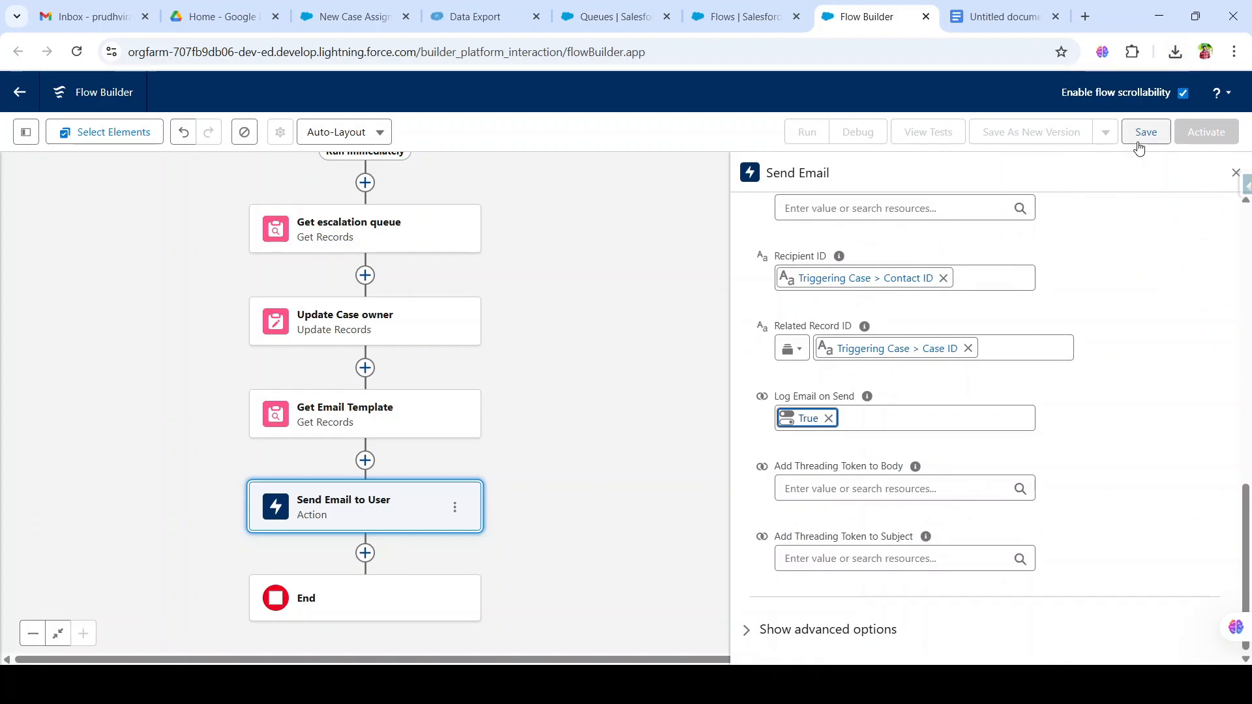
left_click(1140, 137)
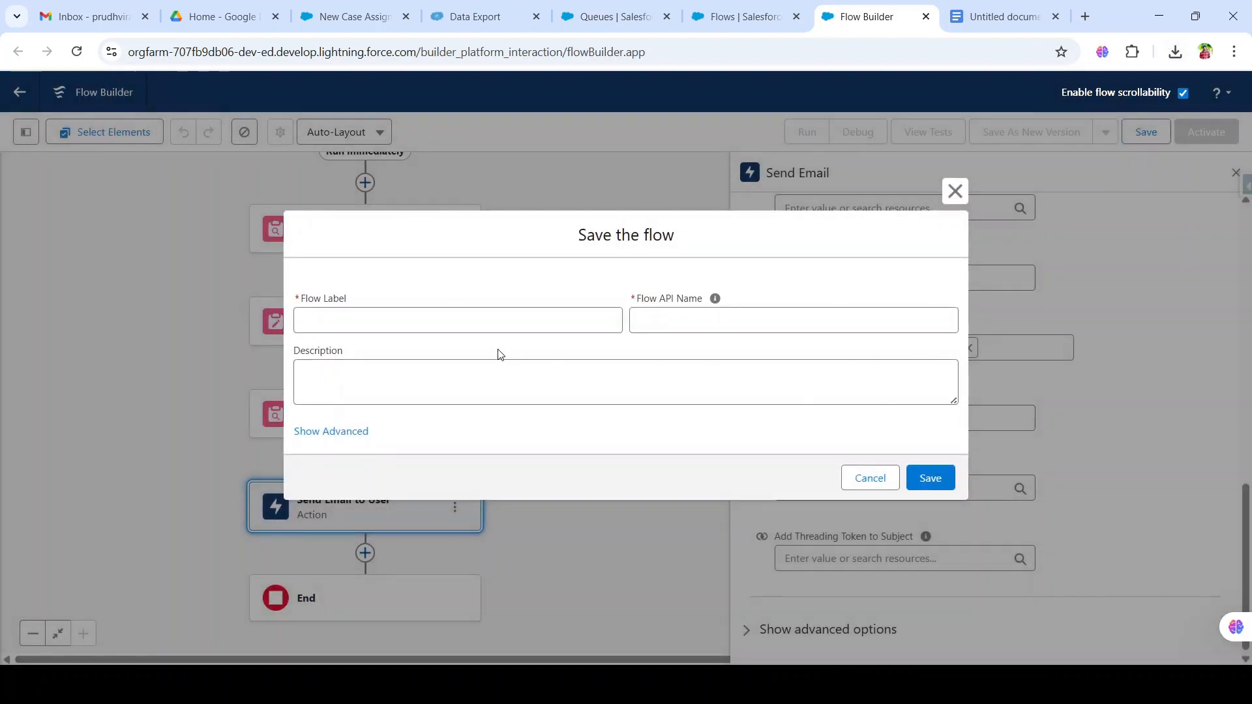
left_click(439, 322)
type("Assign case to Queue")
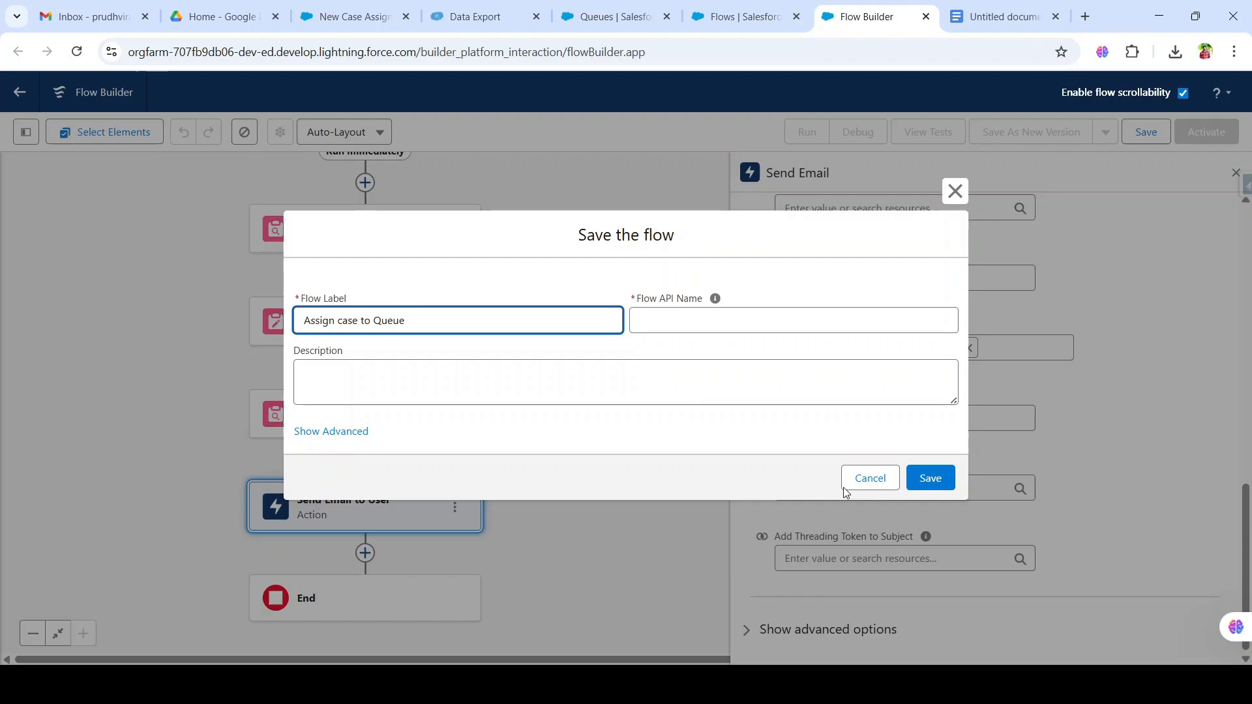
left_click(930, 478)
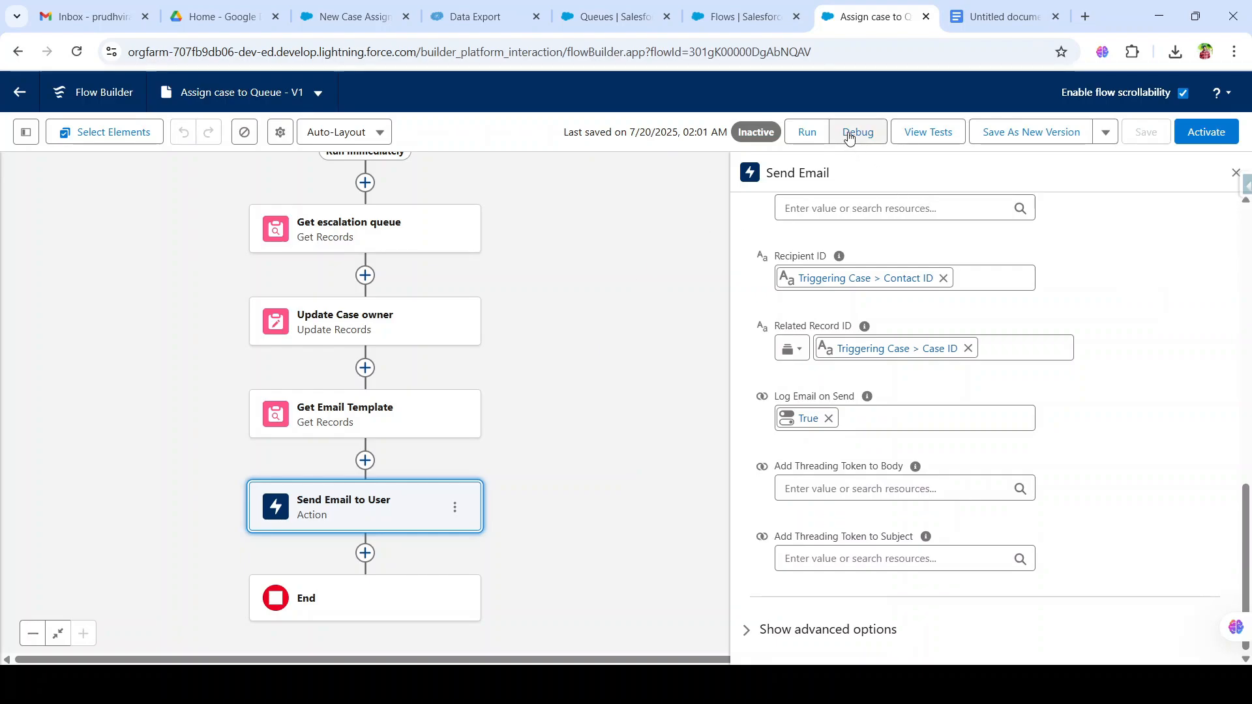
Step: Set up a debug run of the flow as if the record is Updated, with New Case as the triggering record
left_click(858, 132)
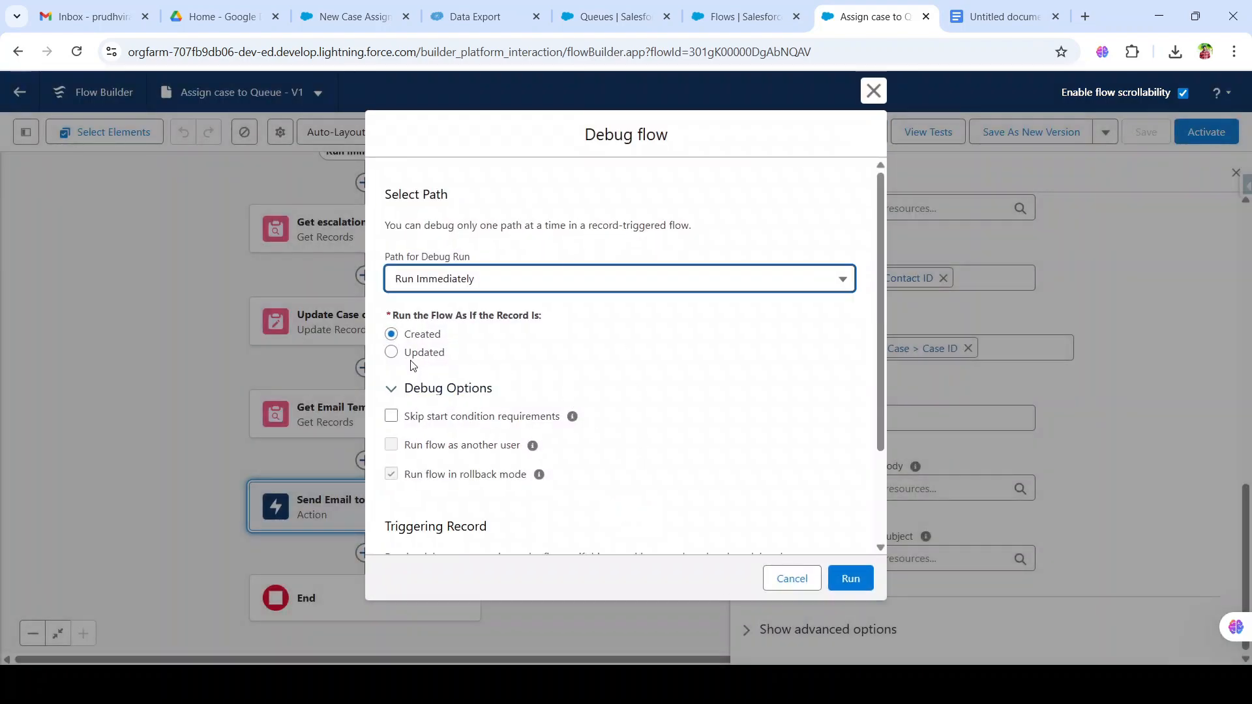
left_click(388, 353)
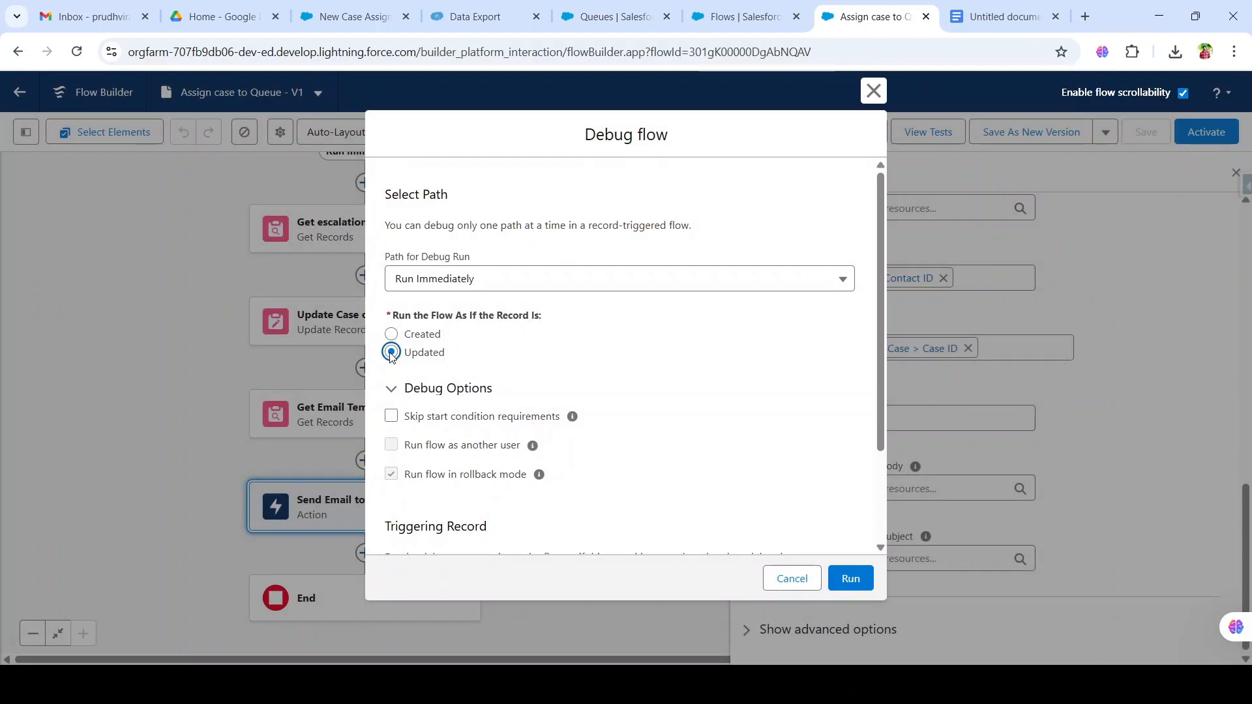
scroll(620, 395, "down", 2)
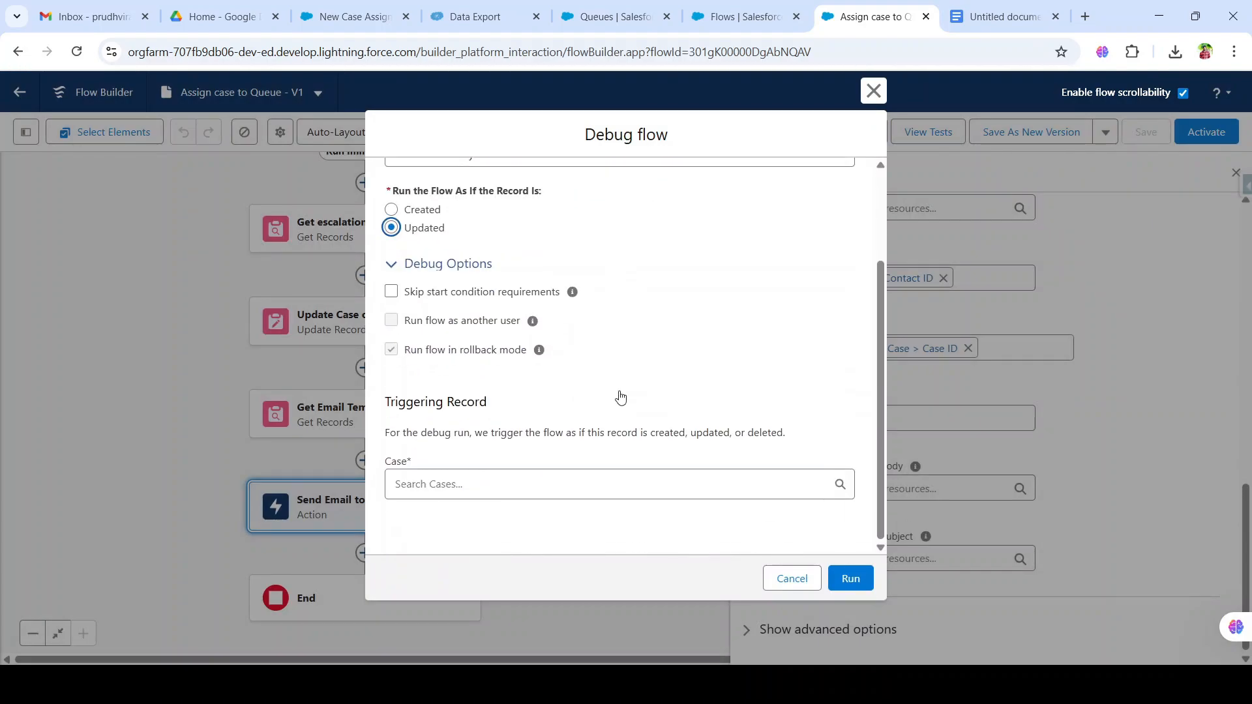
left_click(479, 493)
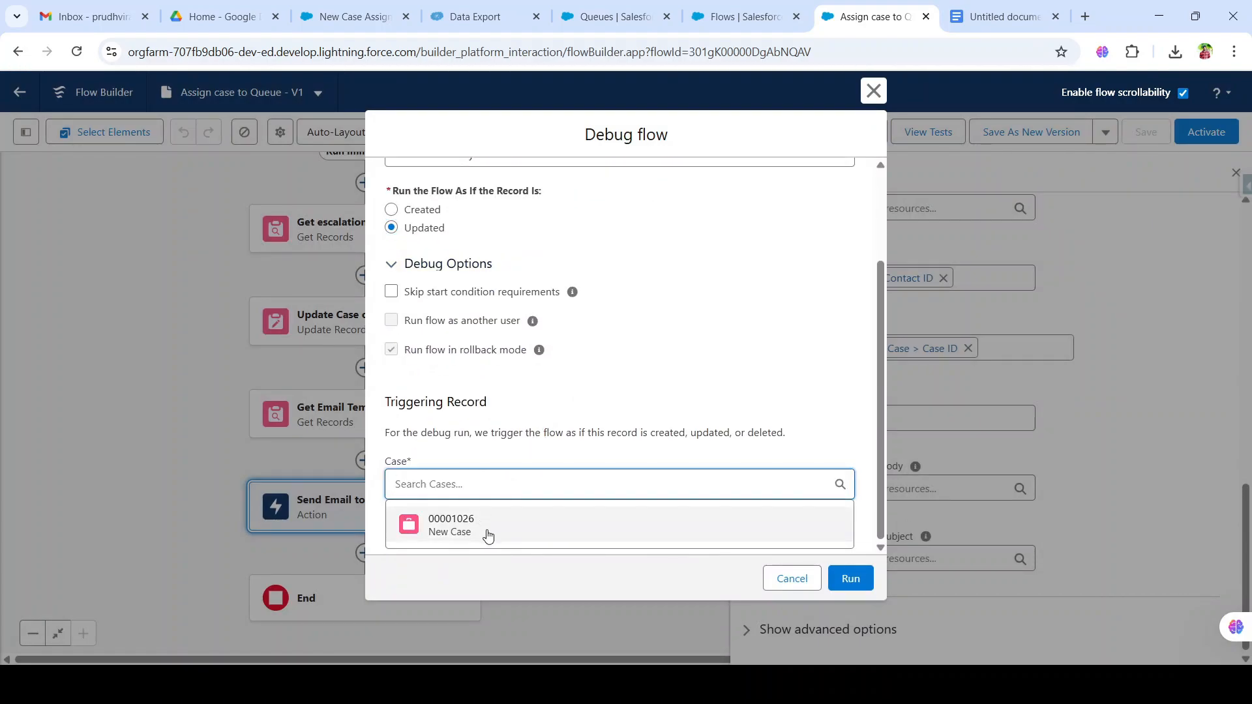
left_click(488, 536)
Step: Check the triggering Case's field values for the debug run and set its Subject to Urgent Case
scroll(674, 401, "down", 2)
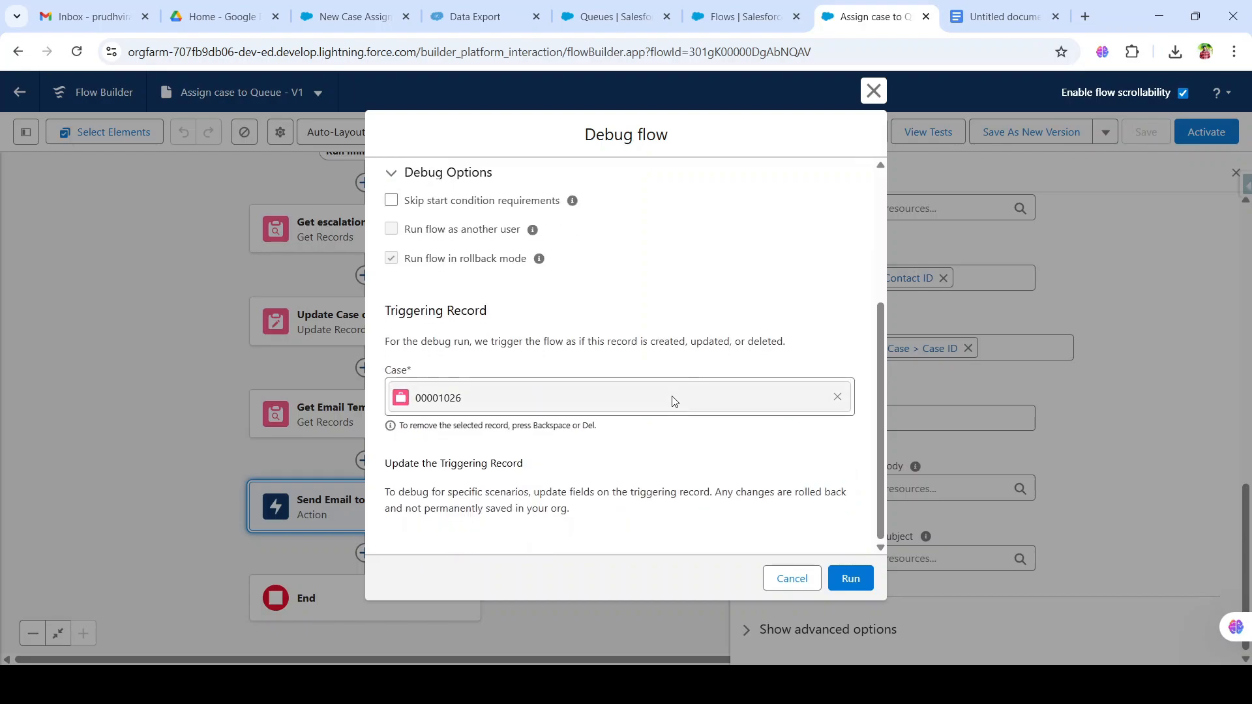
scroll(674, 401, "down", 10)
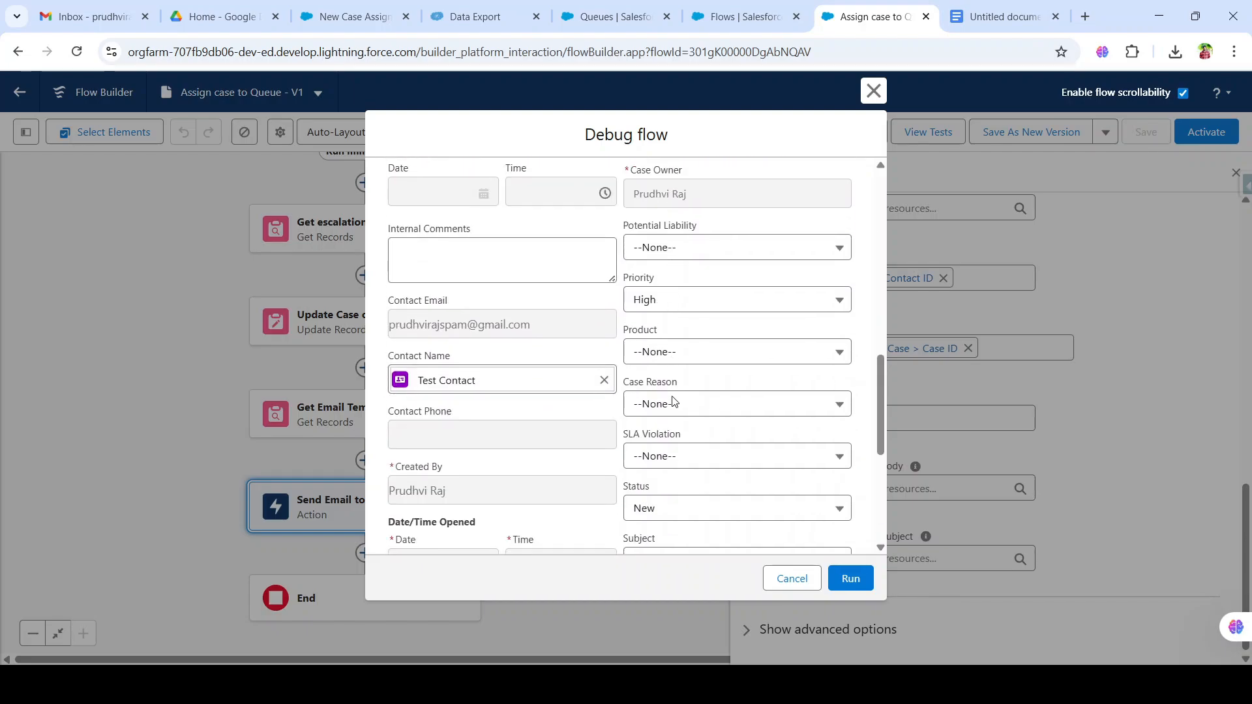
scroll(692, 389, "down", 2)
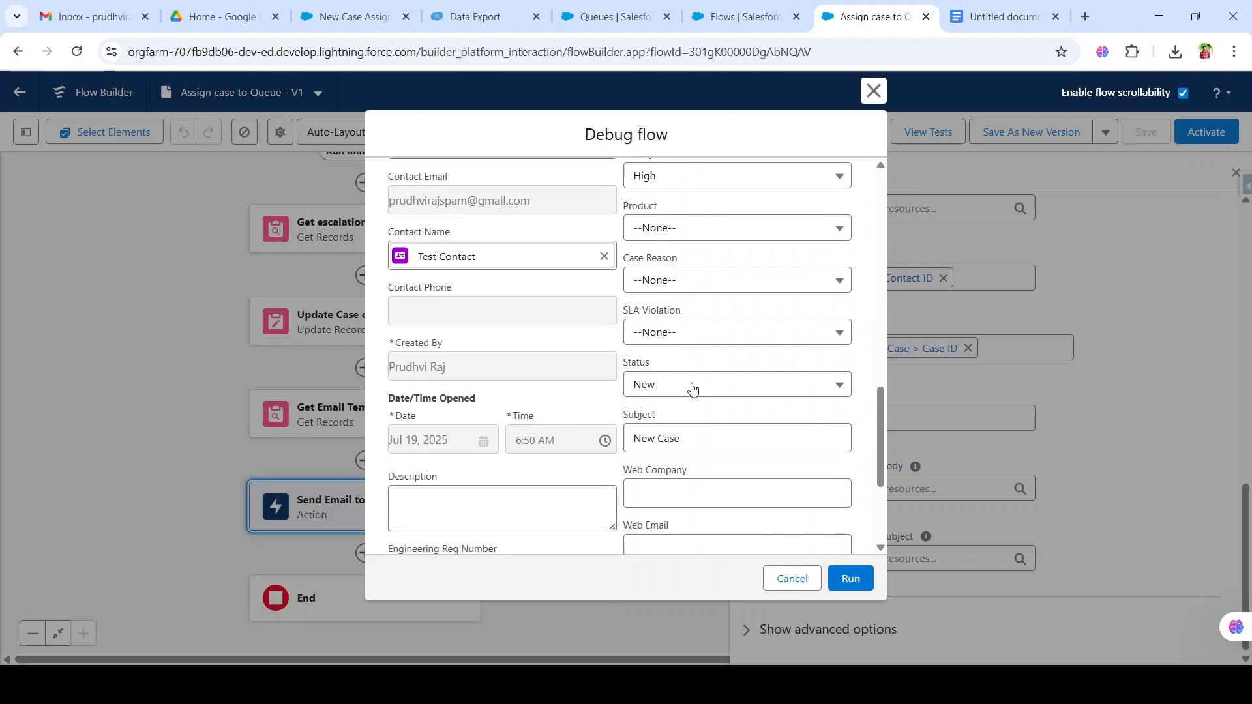
scroll(693, 389, "up", 2)
scroll(692, 389, "up", 1)
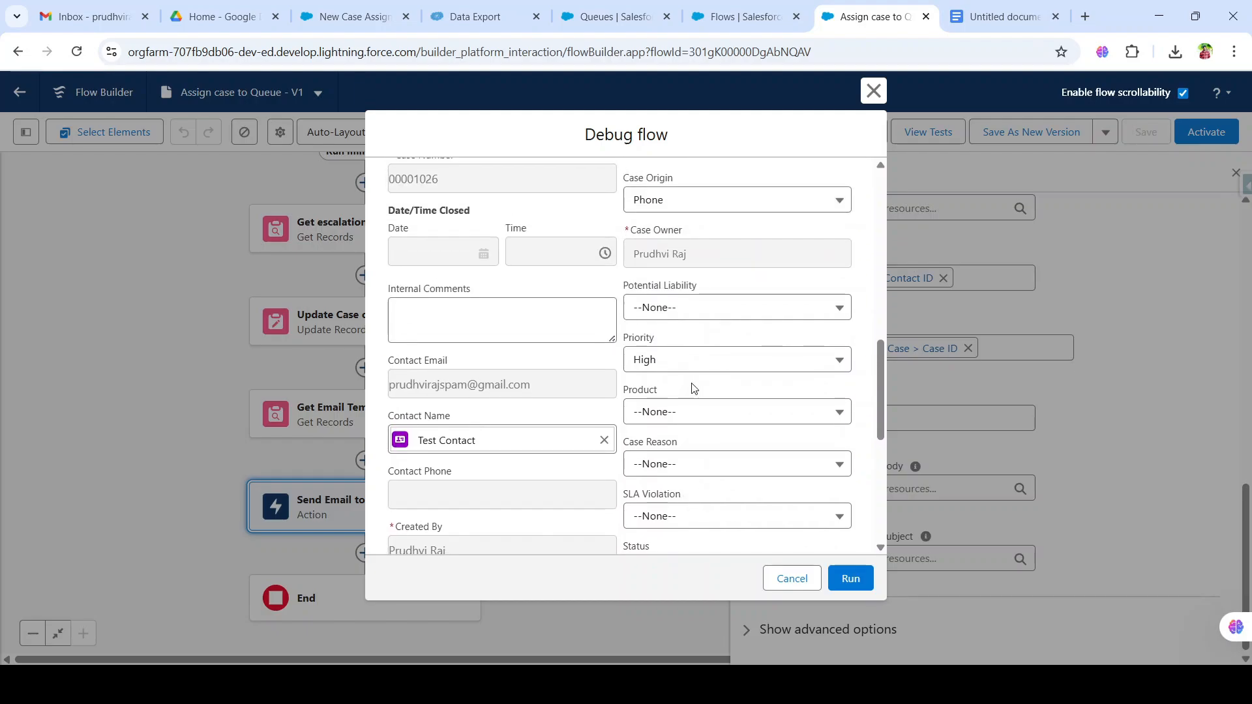
scroll(705, 384, "down", 4)
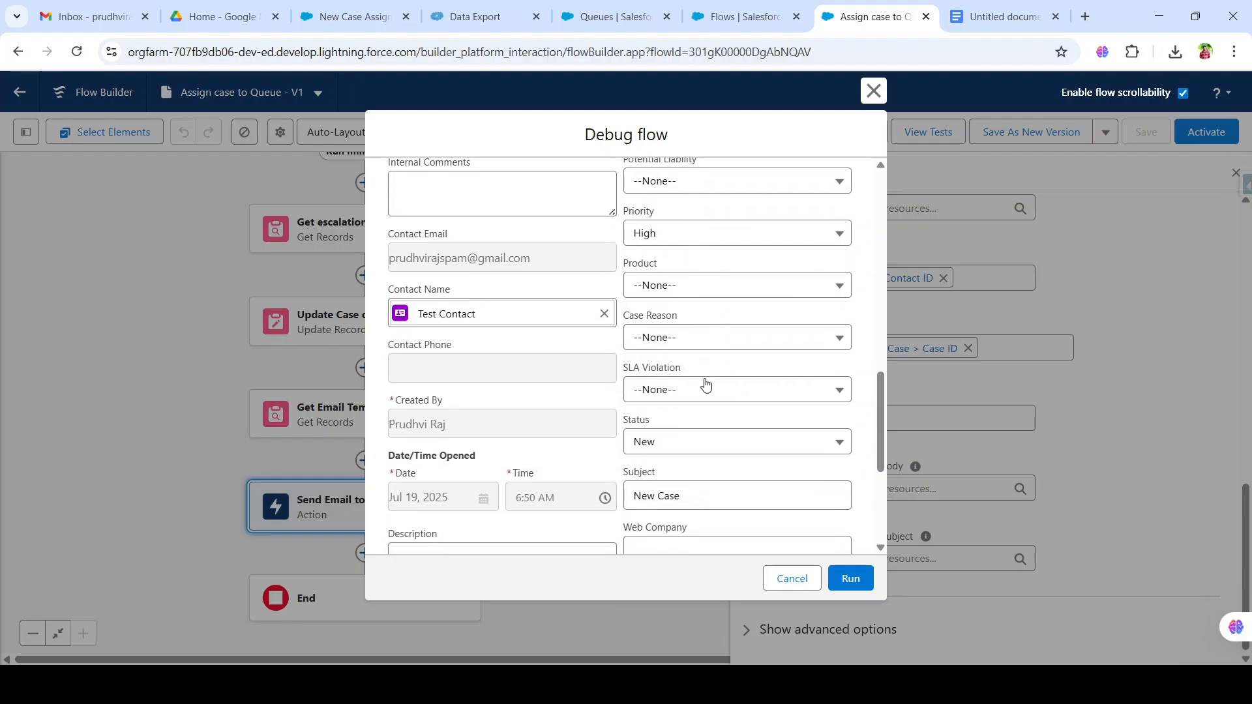
left_click(692, 415)
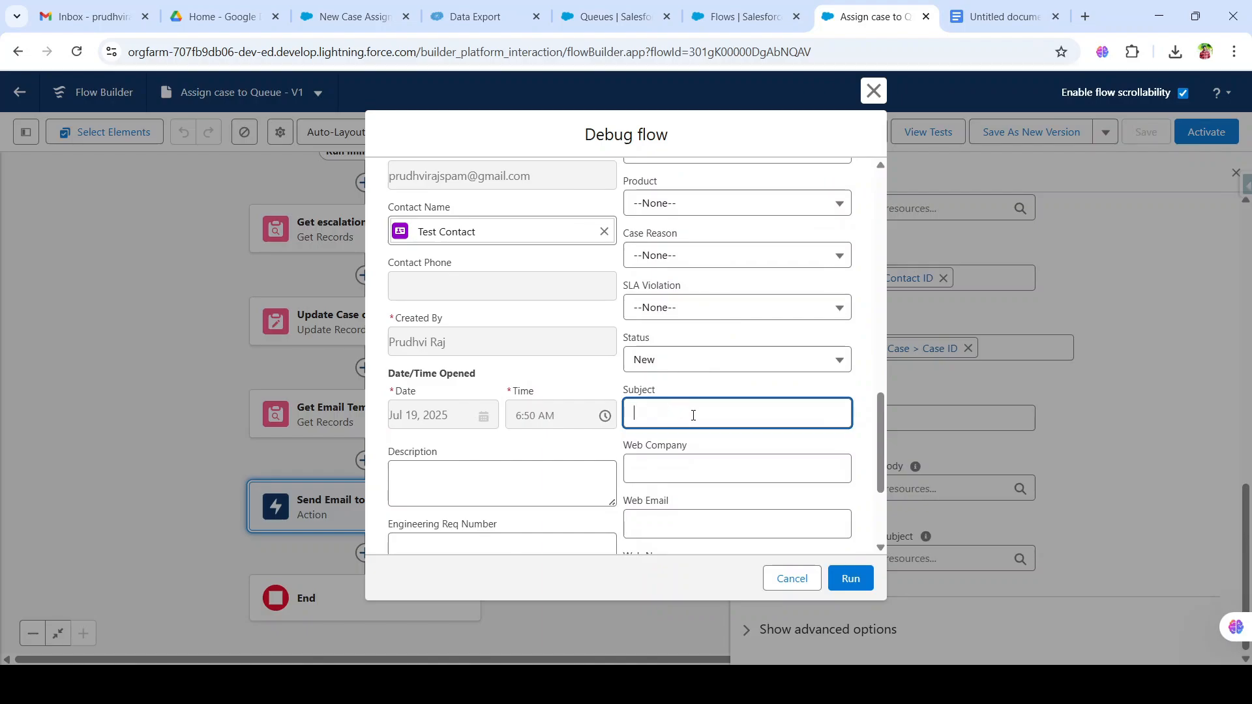
type("Urgent Case")
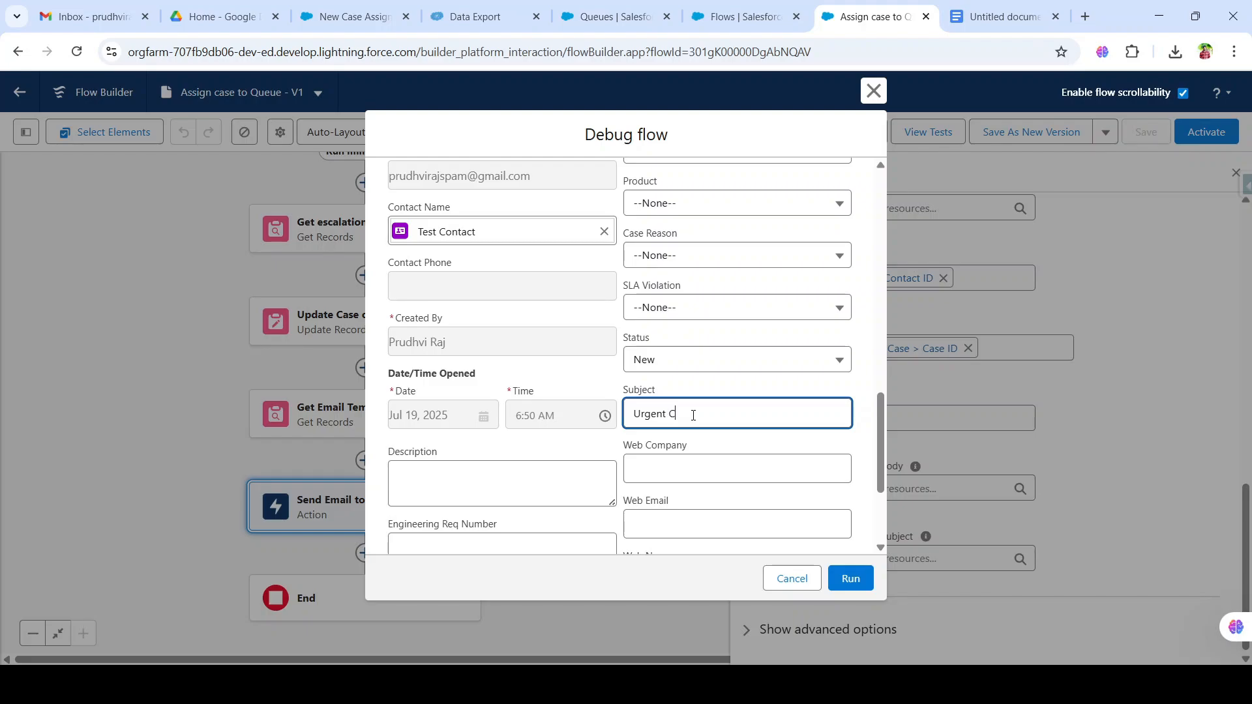
Step: Run the flow's debug with the configured Case and expand all entries in the debug details
left_click(850, 578)
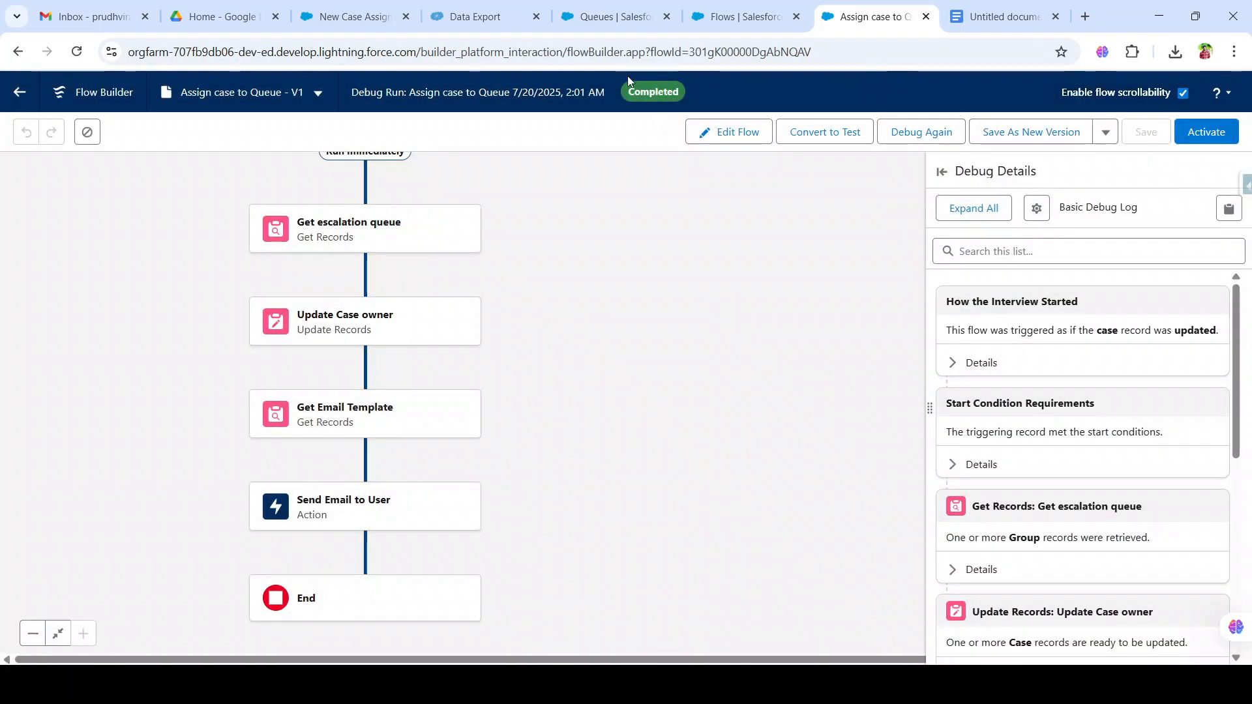
left_click(950, 209)
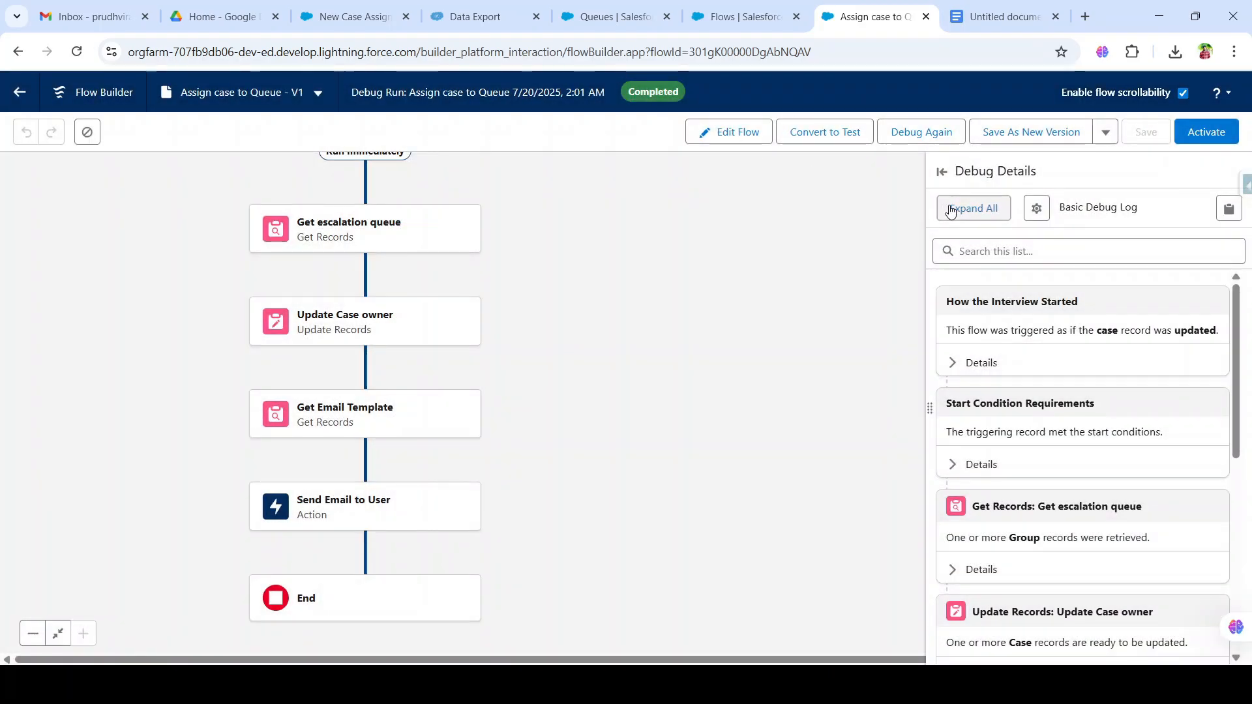
scroll(1067, 431, "down", 1)
scroll(1068, 431, "down", 12)
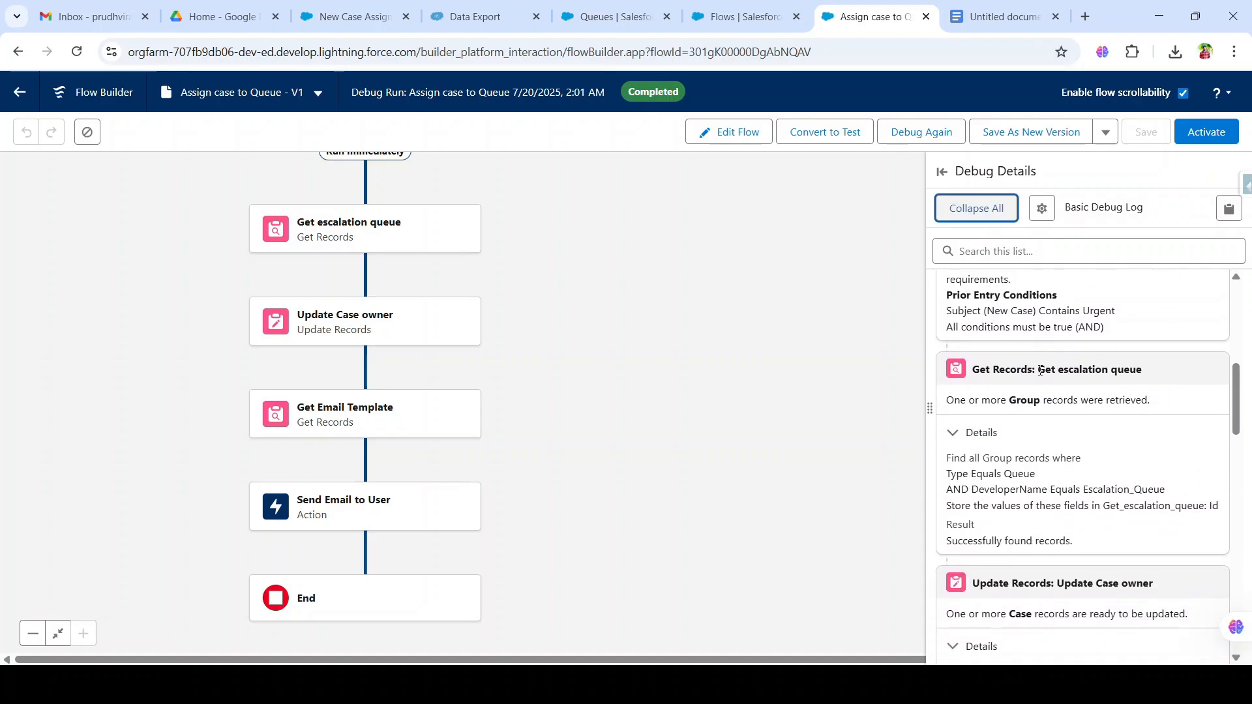
Step: Examine the Get escalation queue result and the OwnerId assigned by Update Case owner, then collapse the Update Case owner details
left_click_drag(1037, 369, 1145, 381)
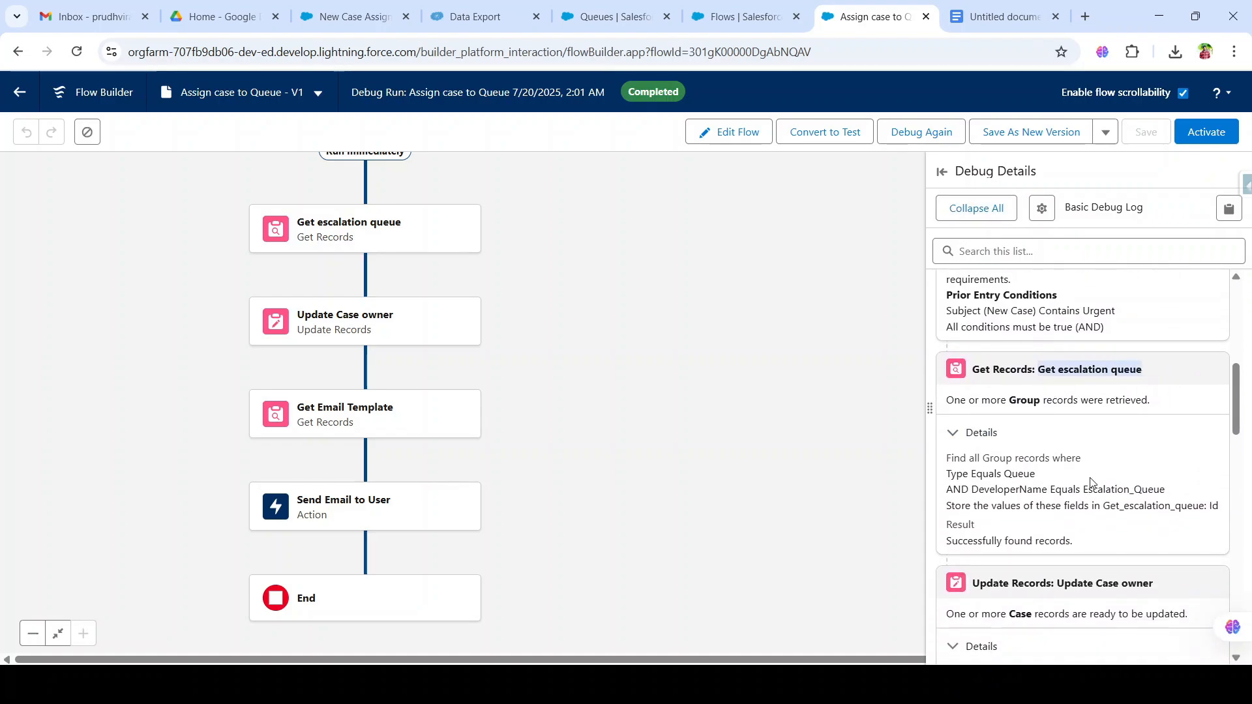
scroll(1088, 479, "down", 2)
left_click_drag(946, 460, 1071, 459)
scroll(1069, 457, "down", 3)
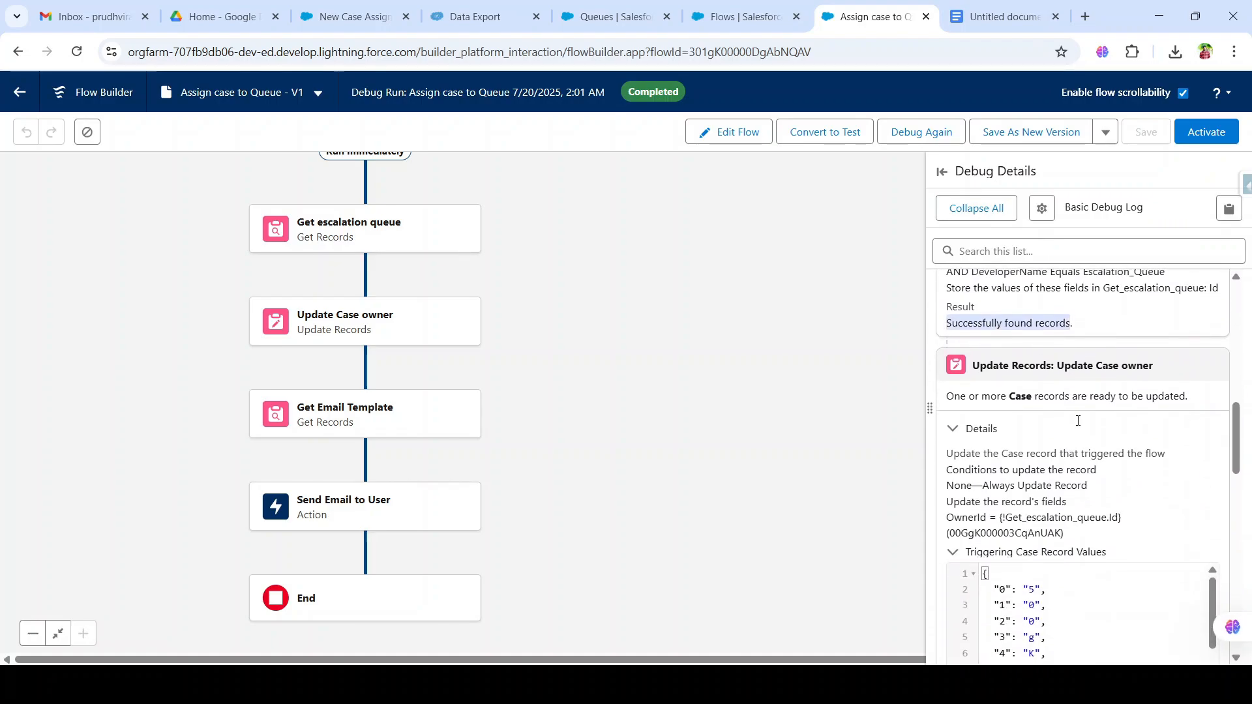
scroll(1007, 466, "down", 1)
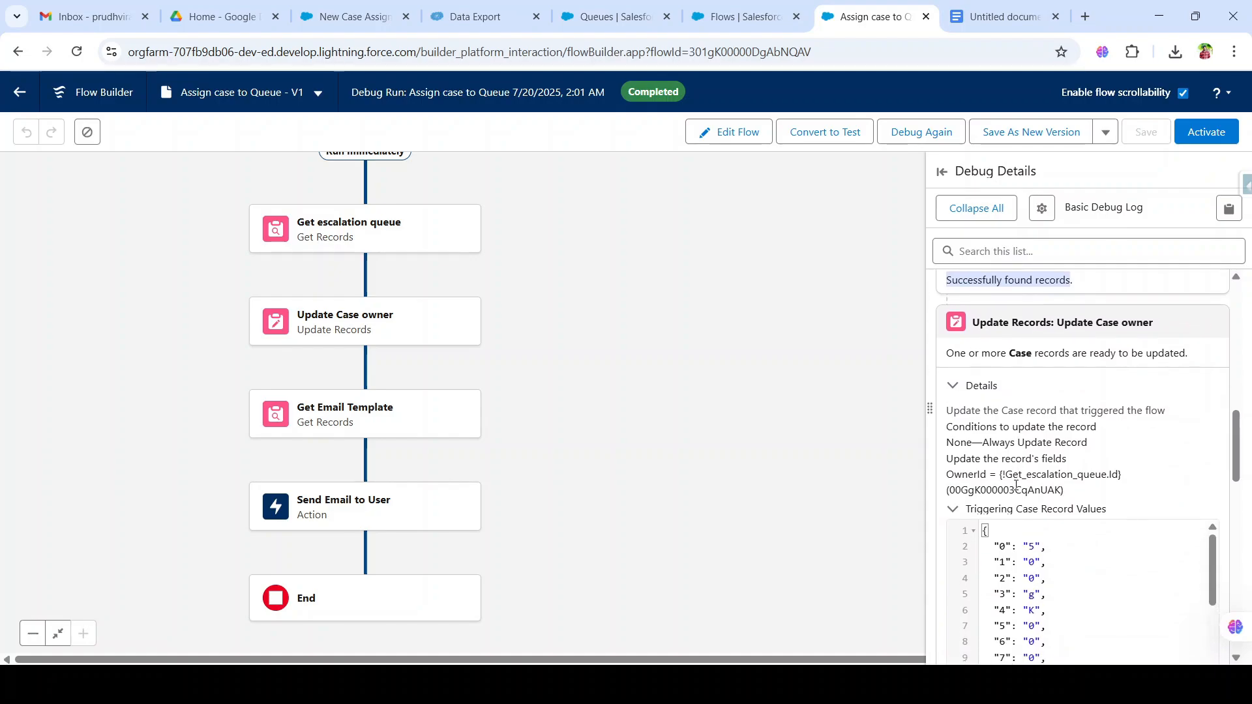
left_click(1002, 475)
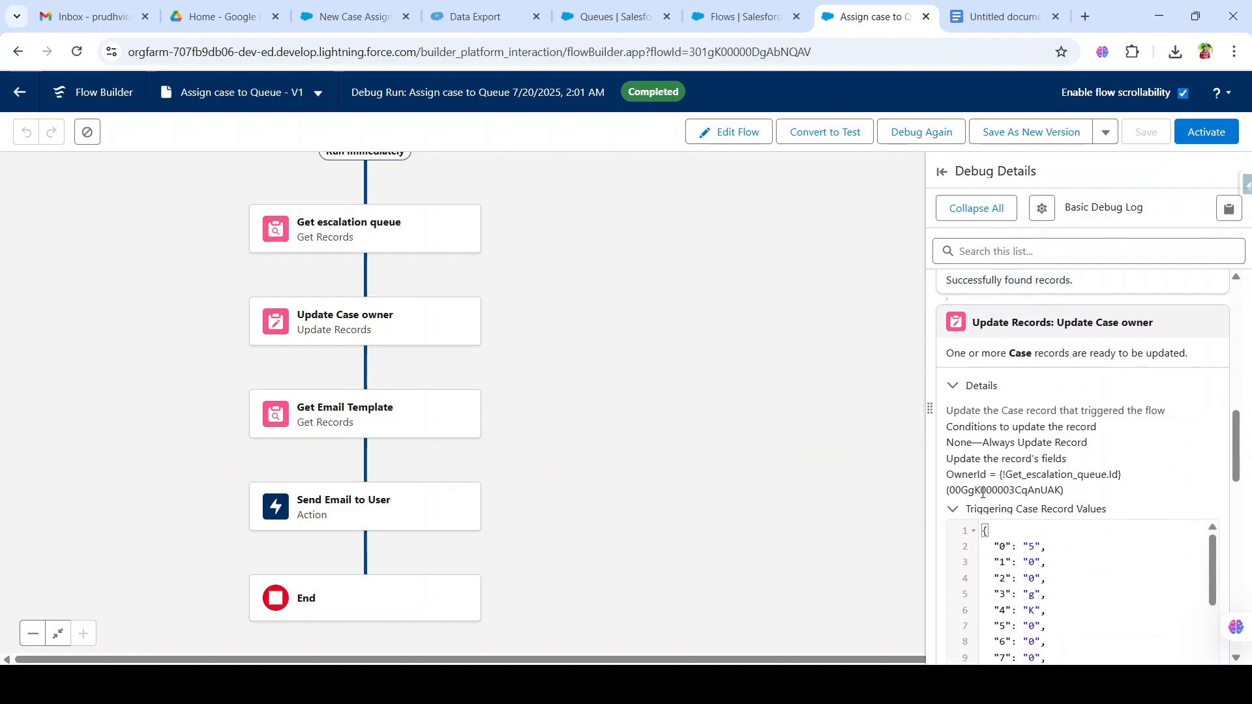
double_click(983, 491)
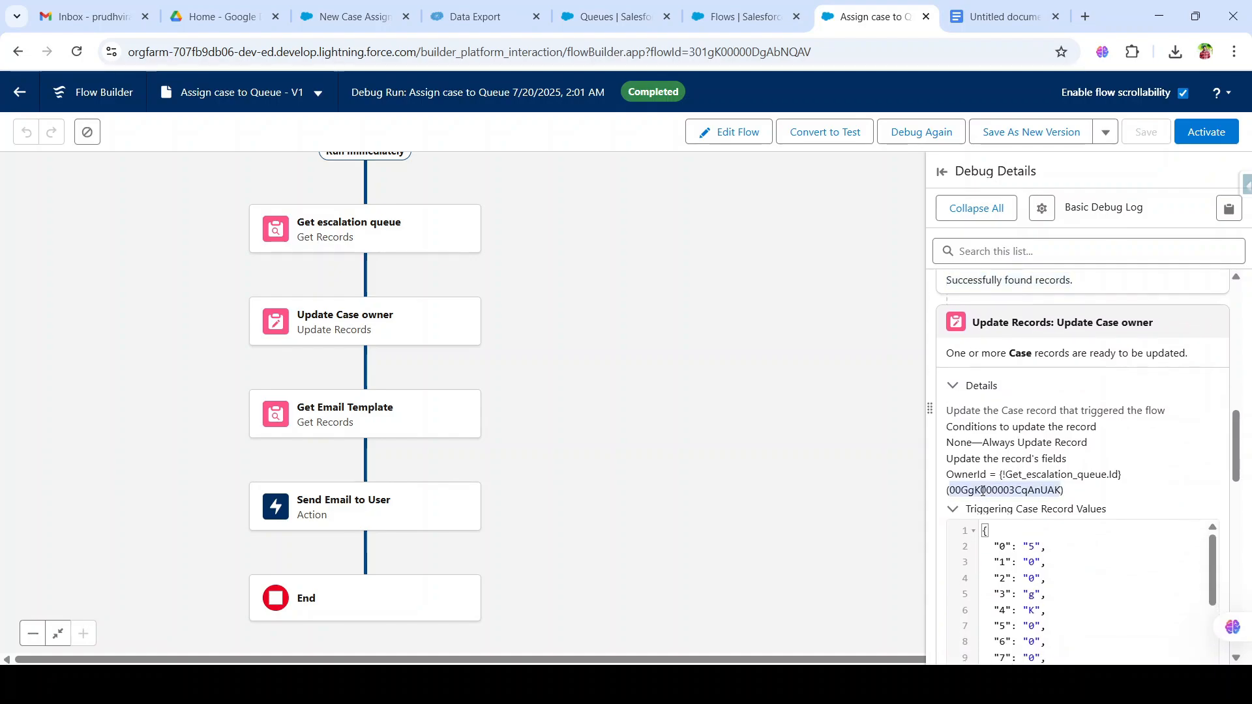
left_click(954, 386)
scroll(1054, 473, "down", 3)
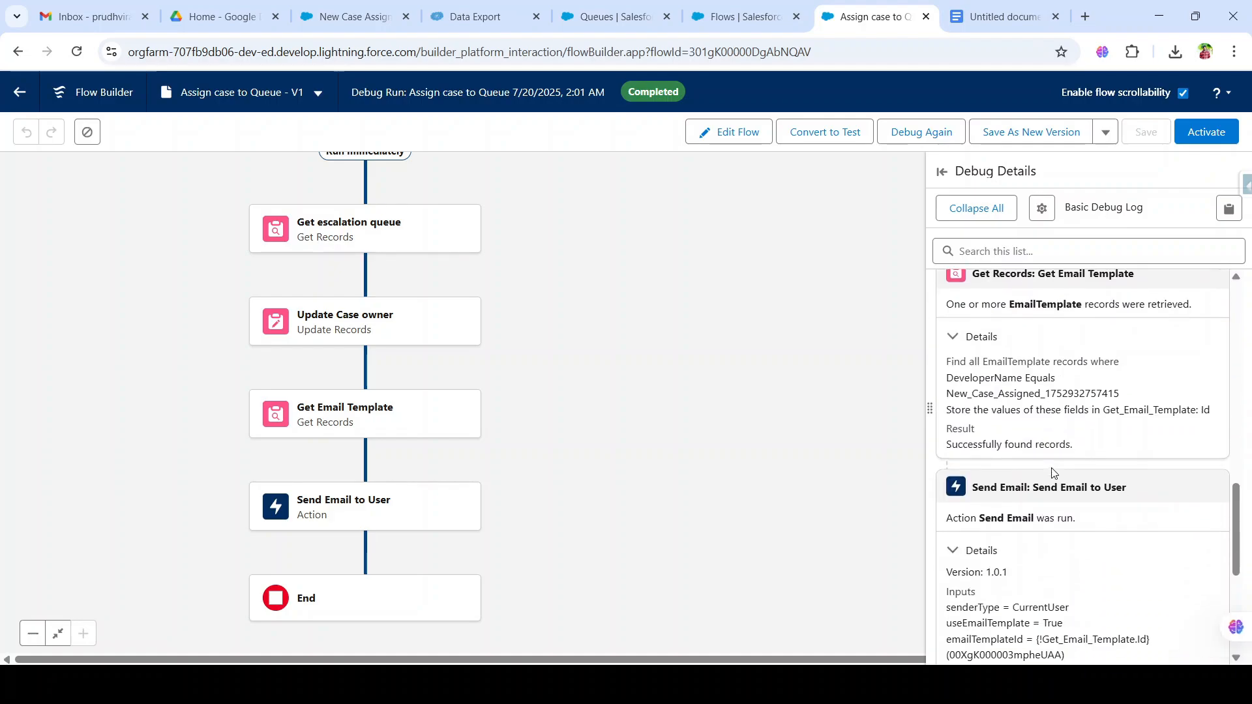
Step: Examine the Get Email Template result, the Send Email to User inputs and the start conditions in the debug log
scroll(1056, 349, "up", 1)
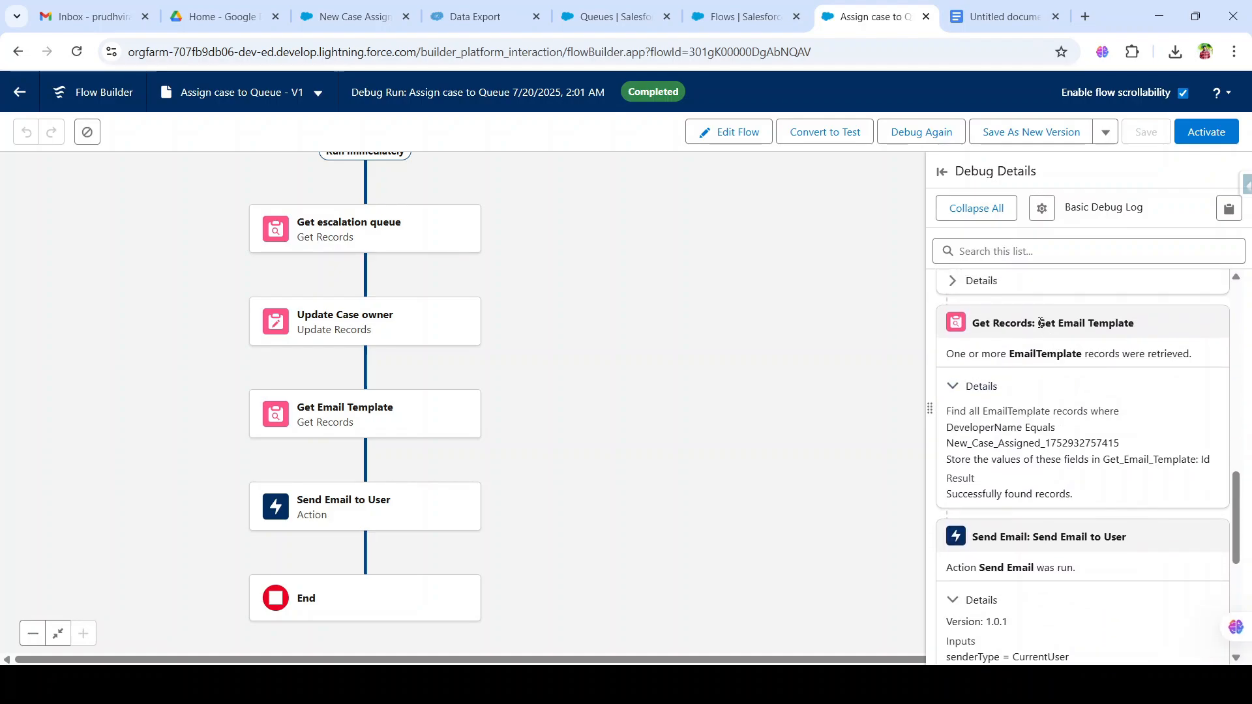
left_click_drag(1038, 323, 1138, 326)
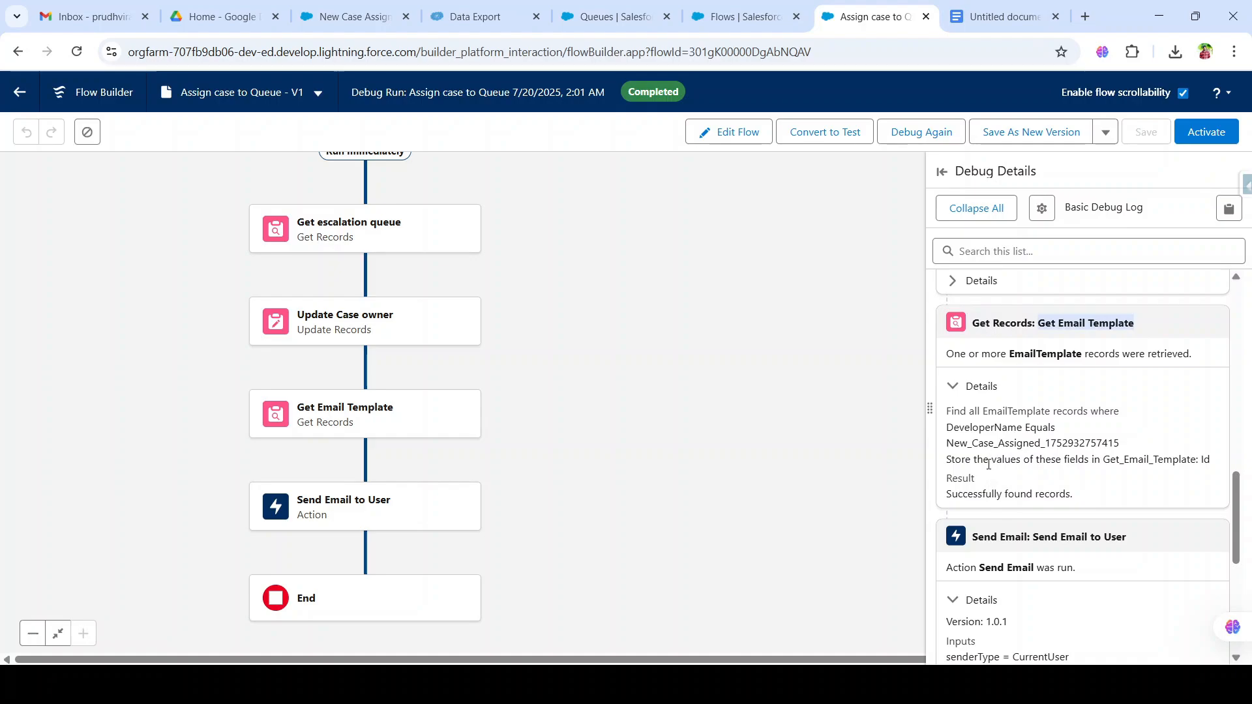
left_click_drag(954, 496, 1038, 495)
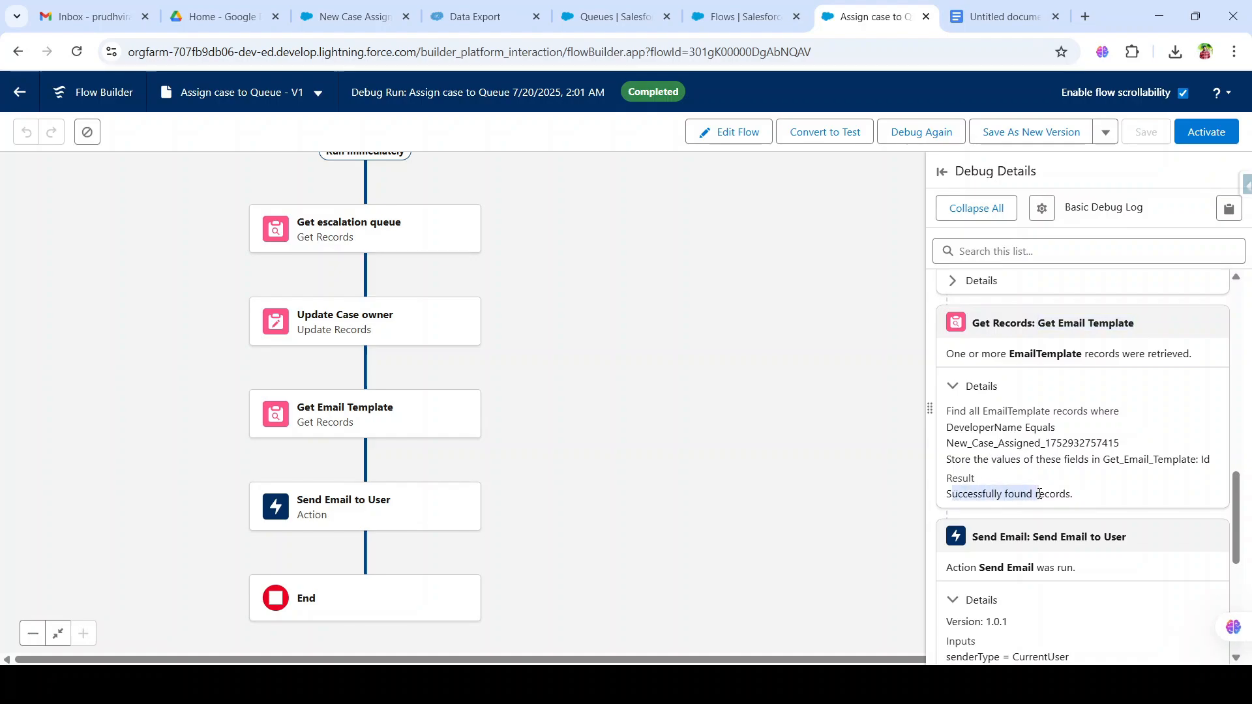
scroll(1043, 346, "down", 3)
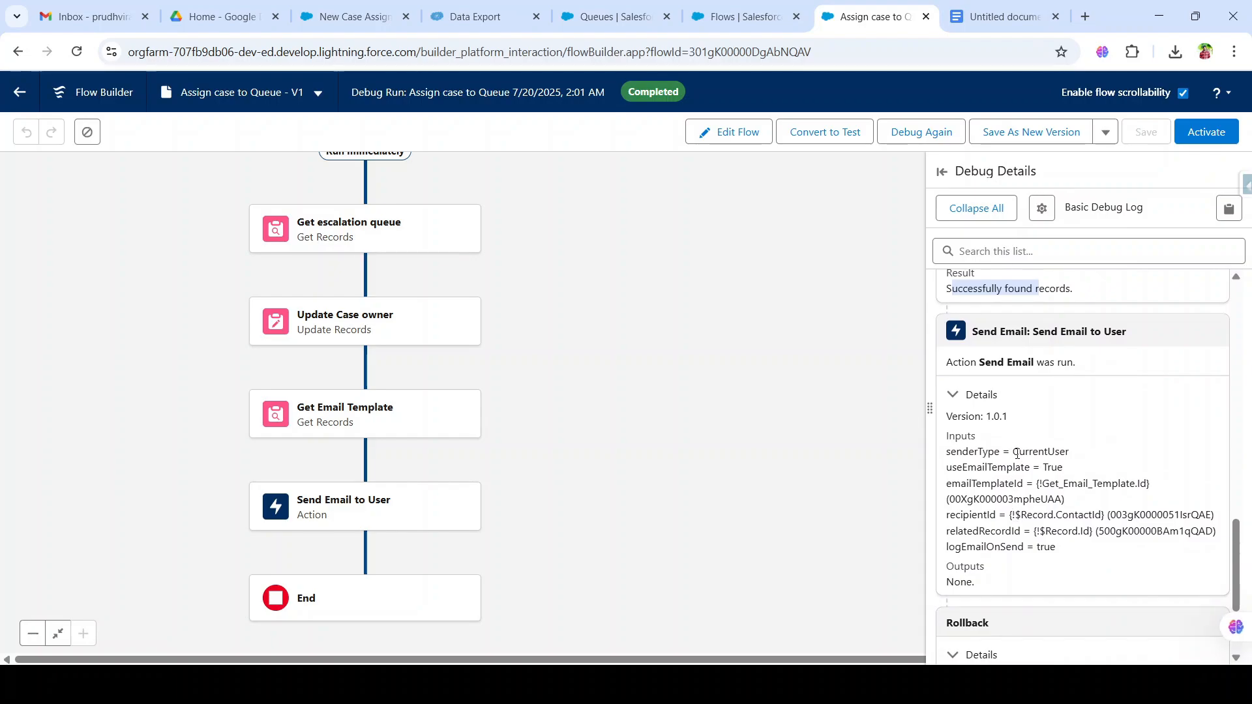
left_click_drag(1012, 451, 1112, 484)
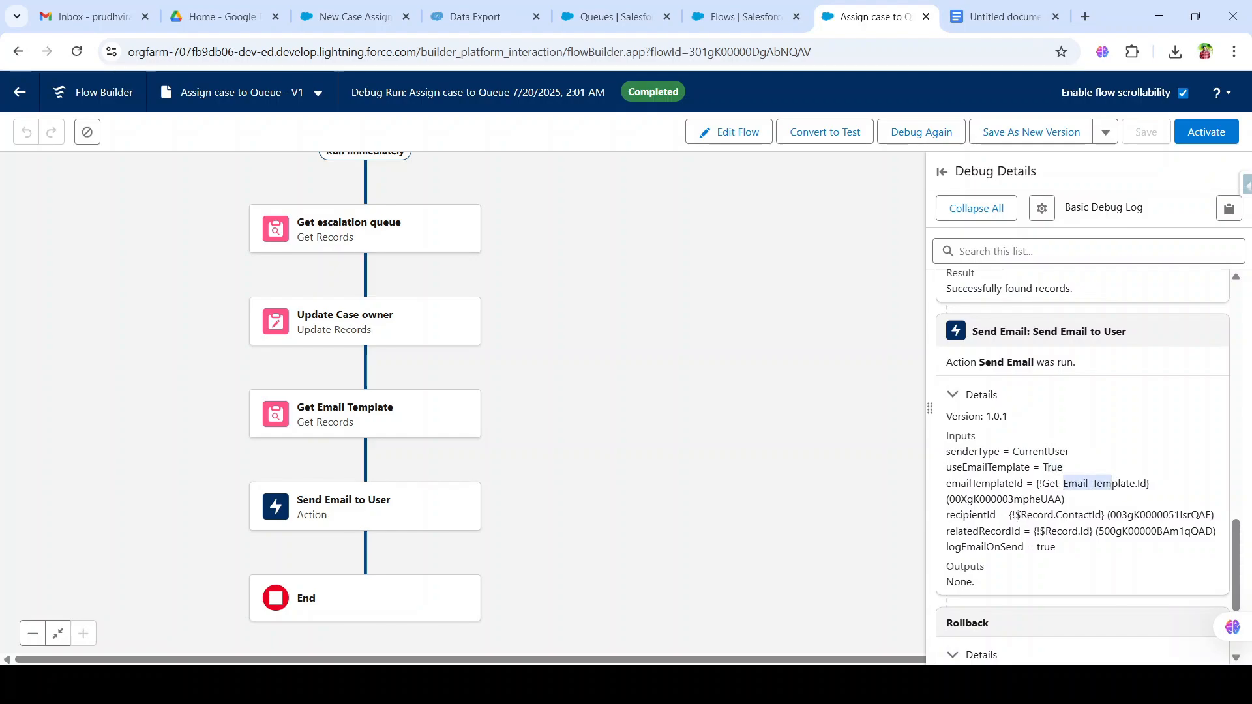
left_click_drag(1015, 514, 1157, 531)
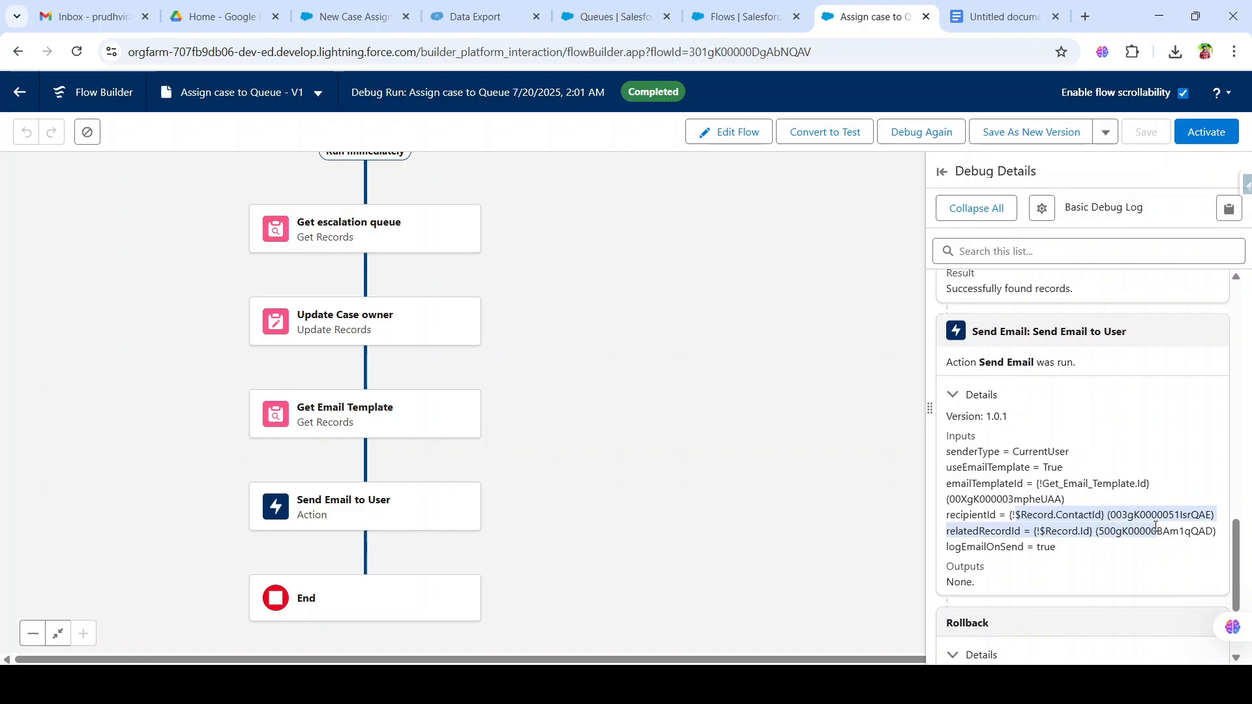
left_click(1050, 531)
scroll(1050, 531, "down", 3)
scroll(1051, 534, "up", 15)
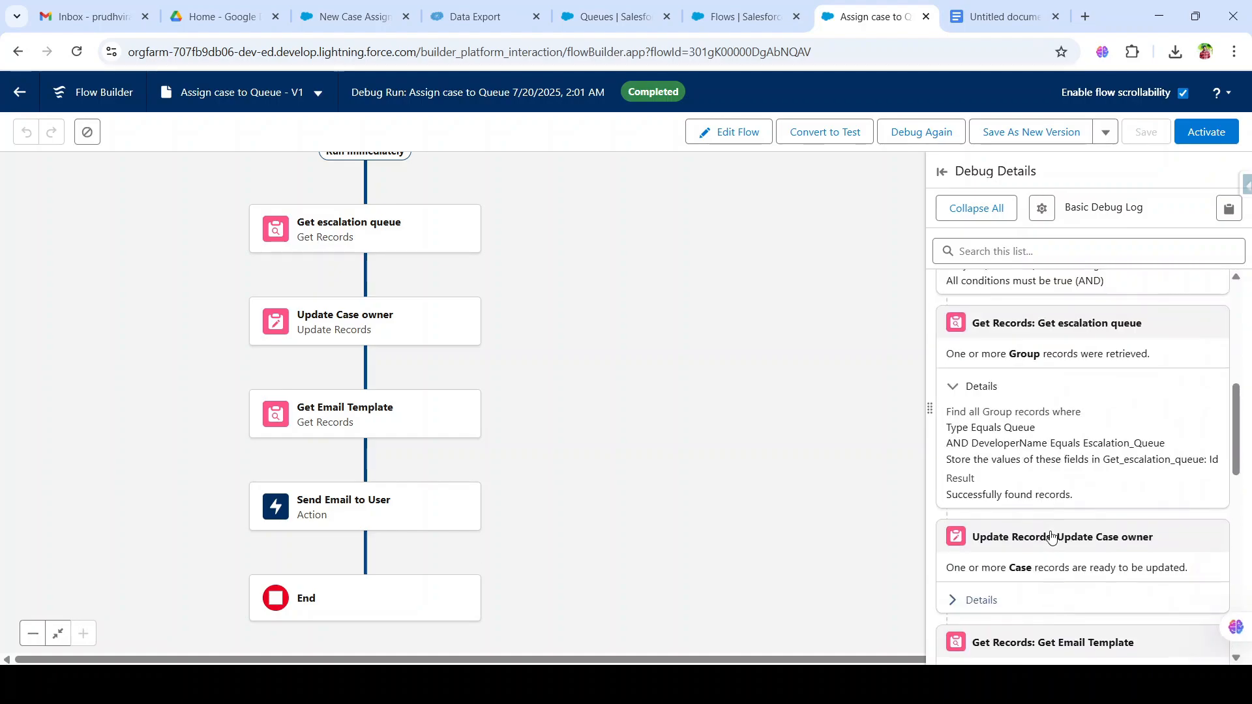
scroll(1050, 536, "up", 2)
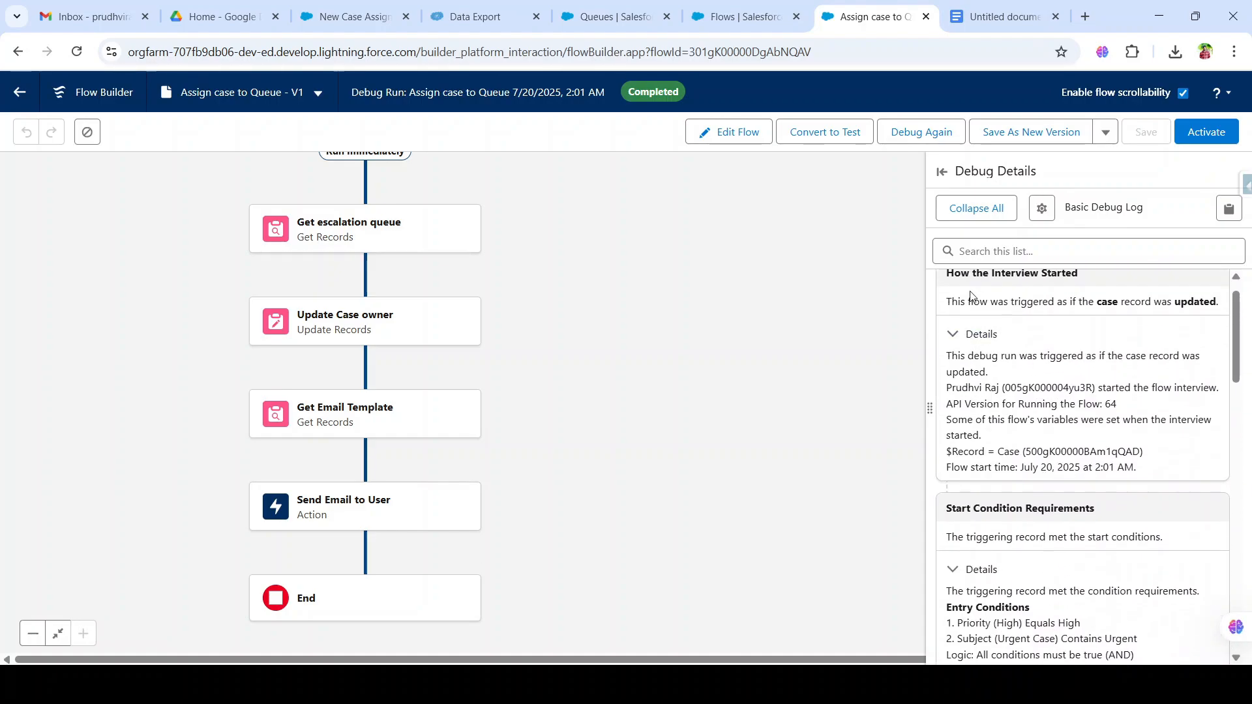
Step: Leave the debug run to return to editing and activate the Assign case to Queue flow
left_click(742, 136)
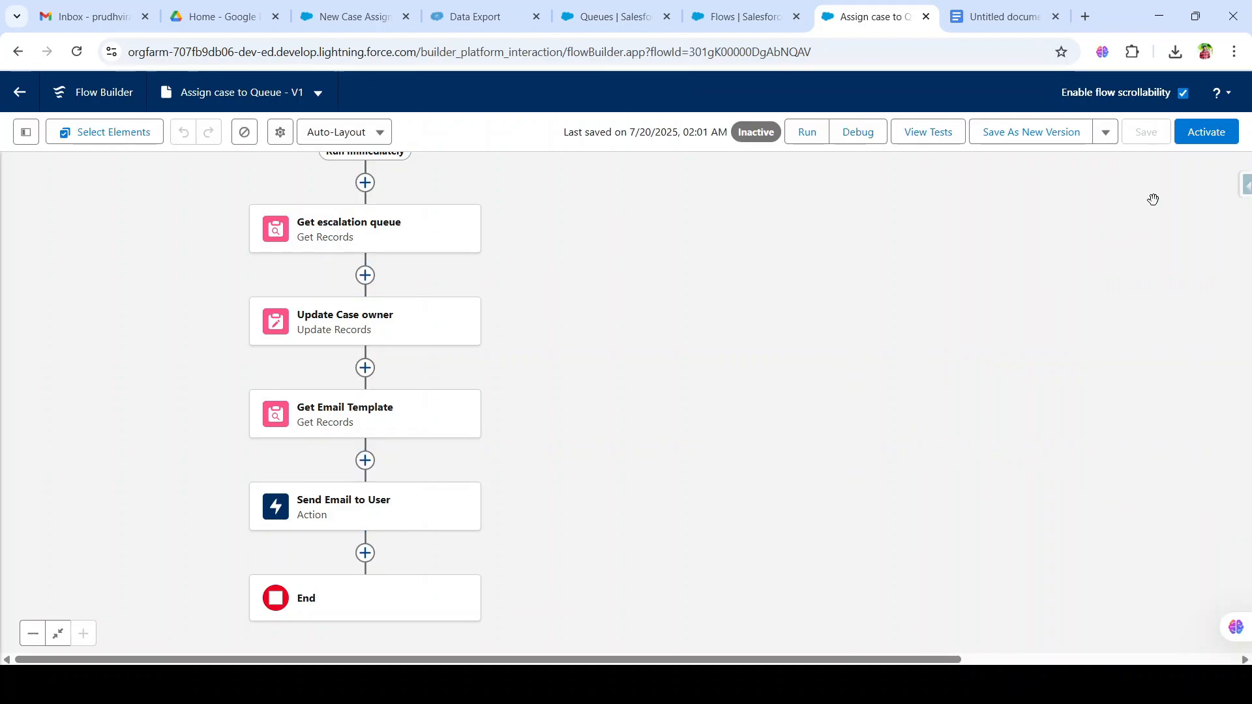
left_click(1203, 137)
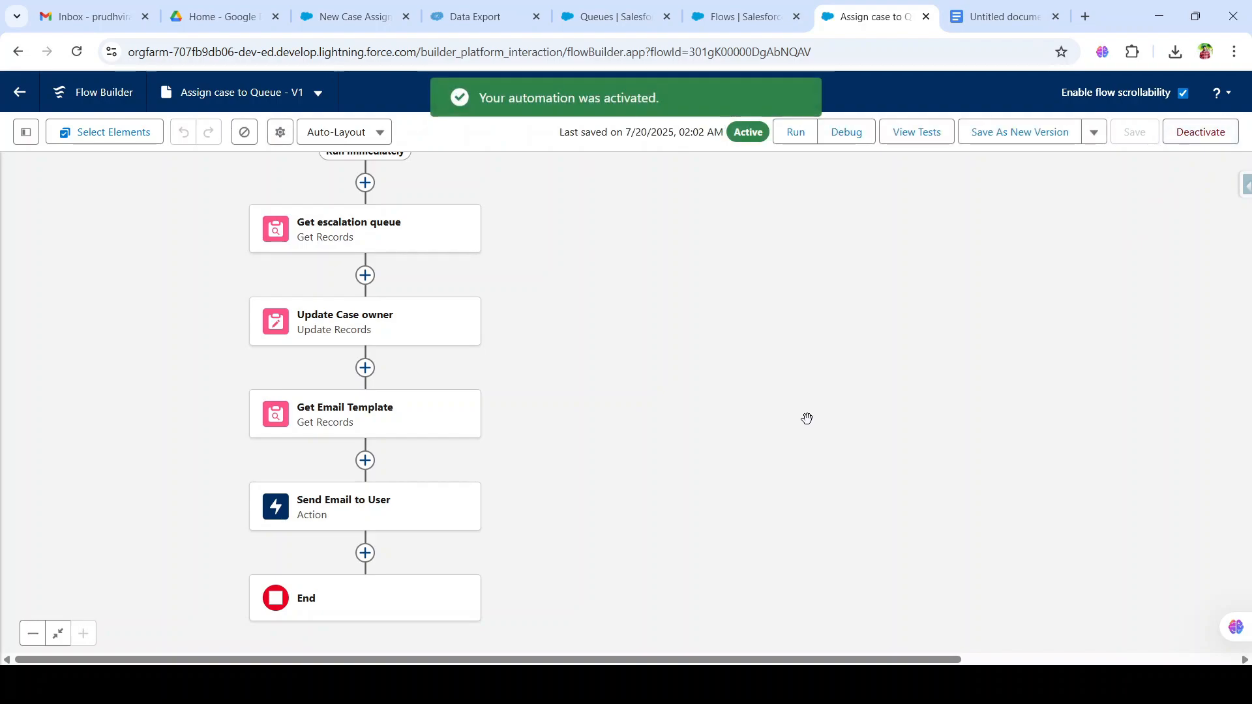
Step: Open the New Case record in the Service Console and check its owner and case details
left_click(372, 21)
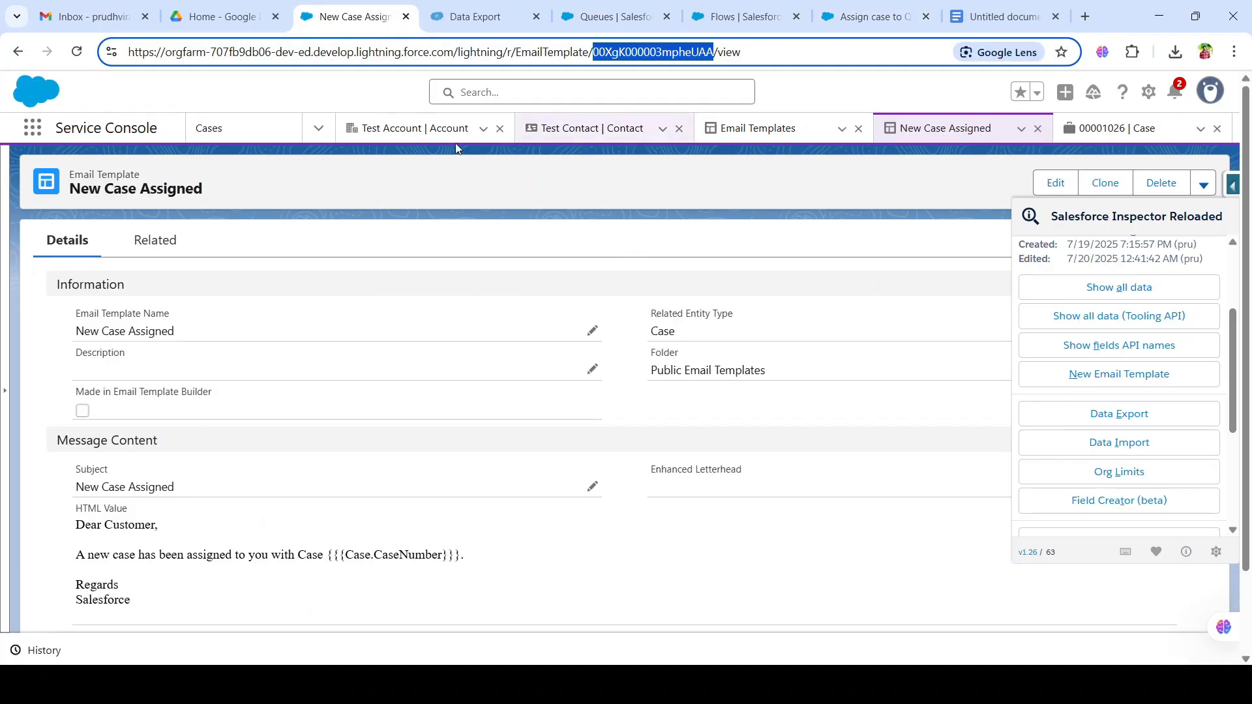
left_click(1108, 130)
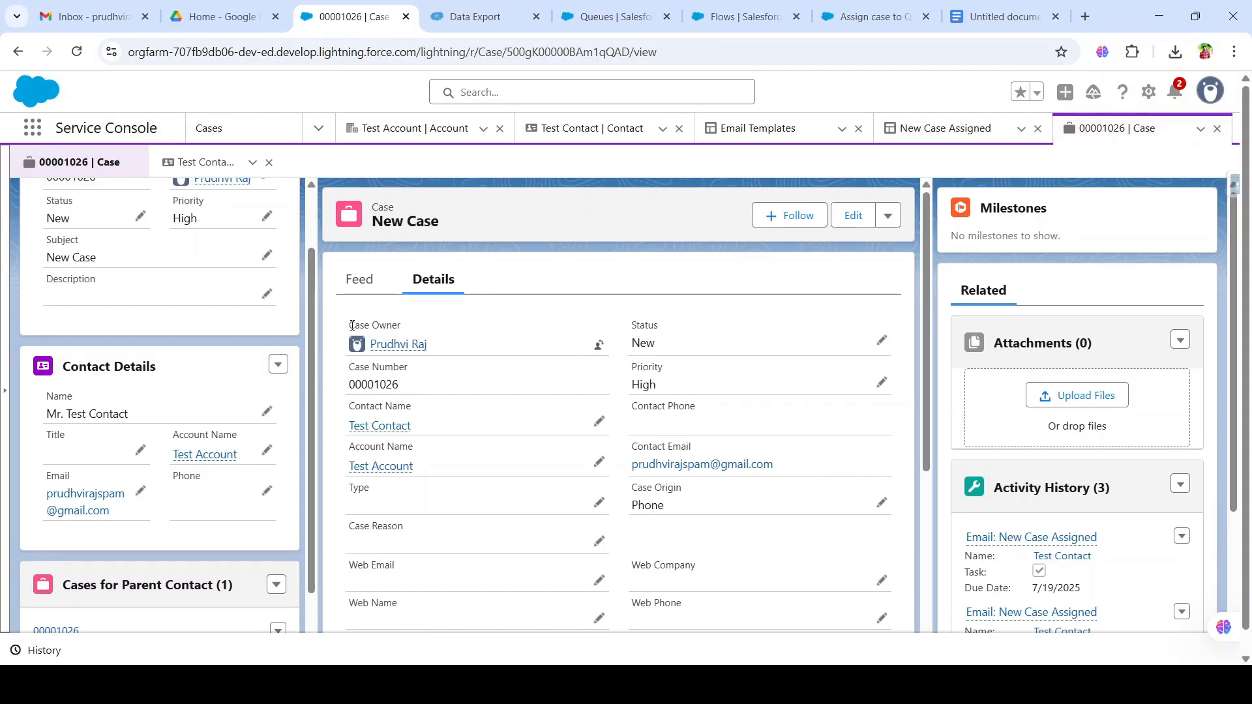
mouse_move(387, 343)
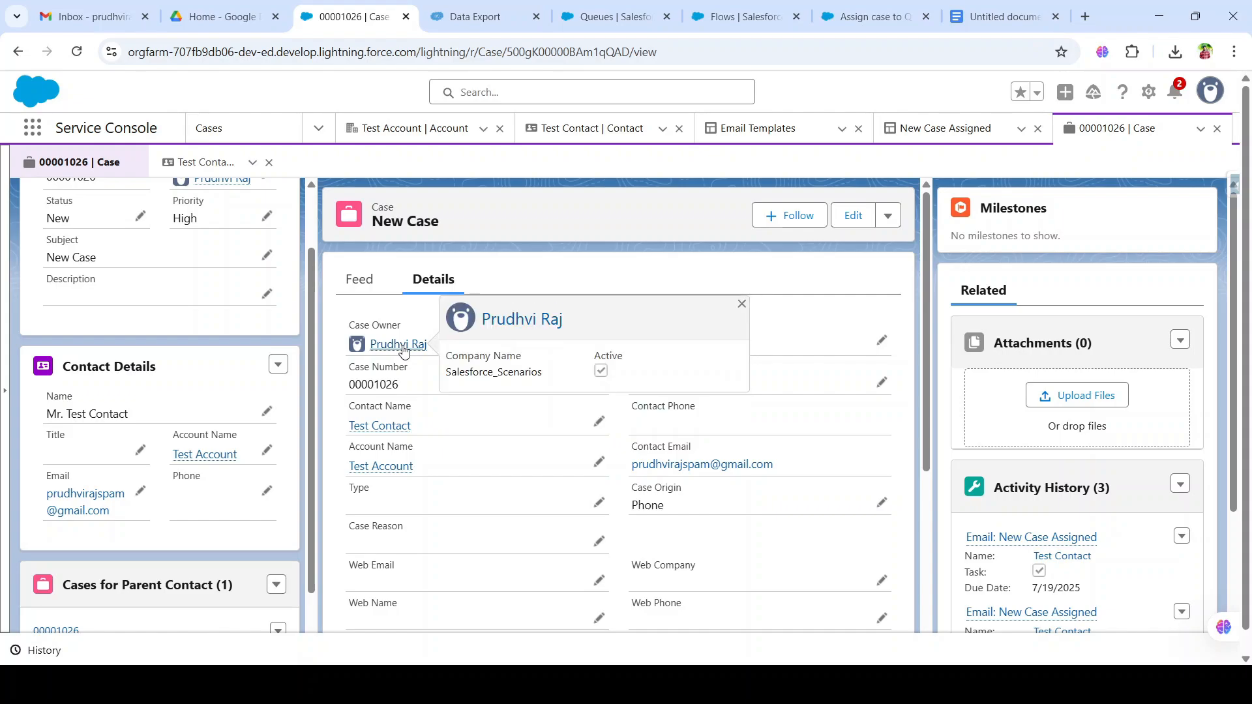
scroll(206, 287, "up", 2)
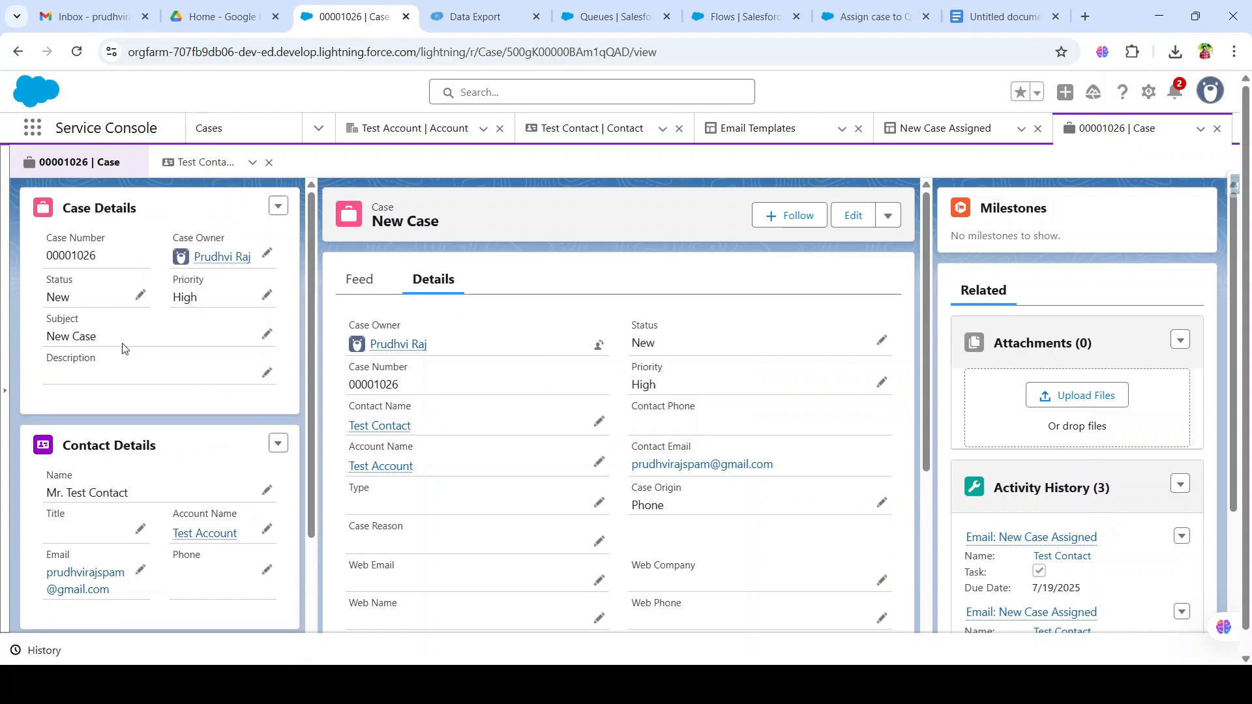
Step: Change the Case's Subject to Urgent Case
left_click(267, 335)
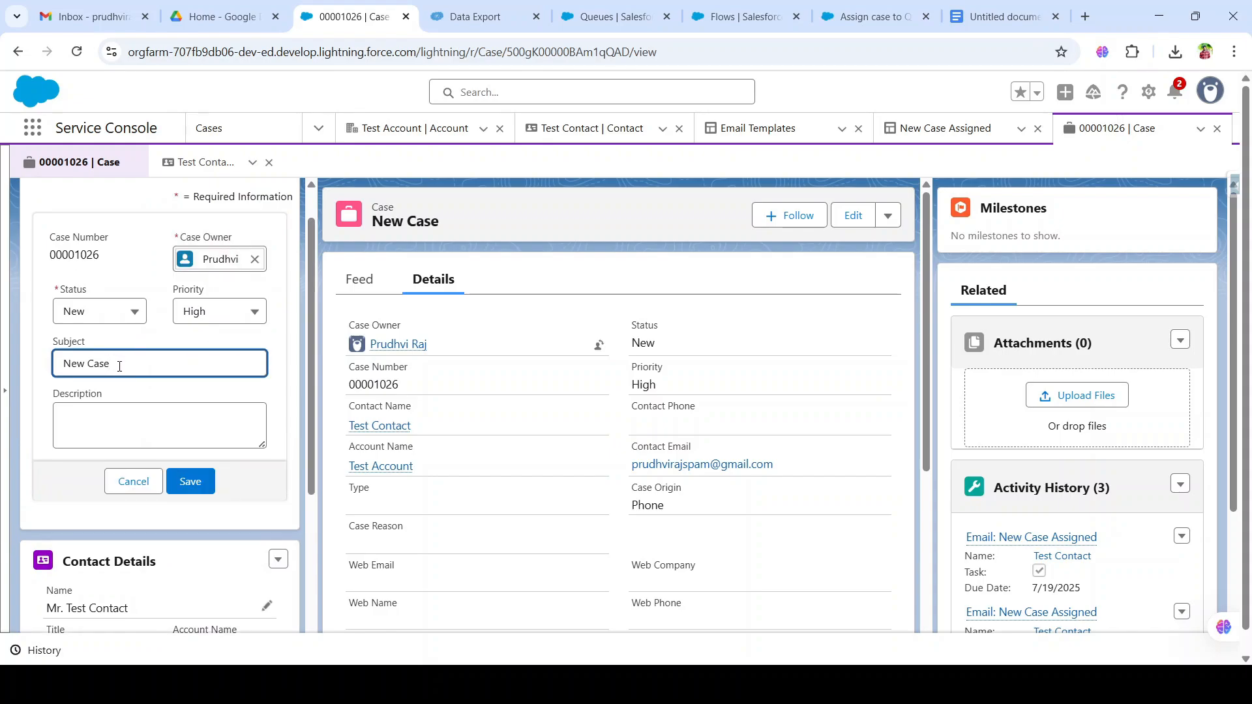
key("BackSpace")
key("BackSpace")
key("BackSpace")
key("BackSpace")
key("BackSpace")
key("BackSpace")
key("BackSpace")
key("BackSpace")
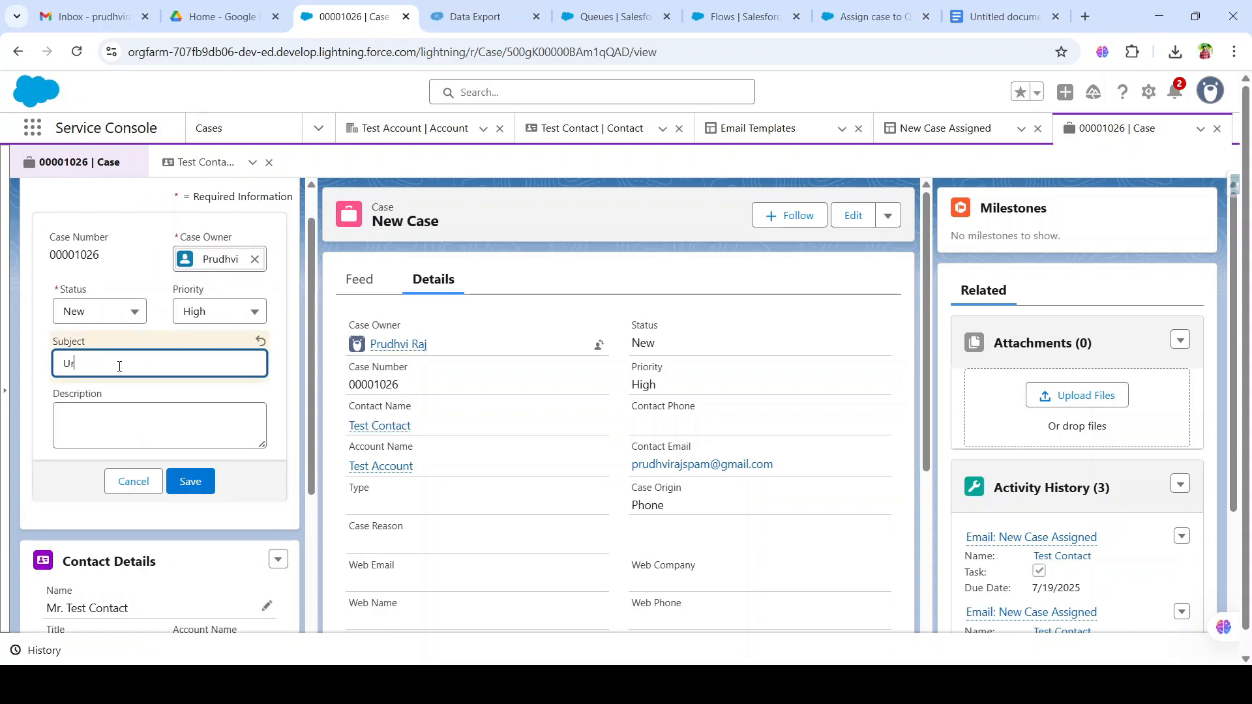
type("Urgetn")
key("BackSpace")
Step: Check the email address on the related Test Contact record and return to the Case
left_click(206, 164)
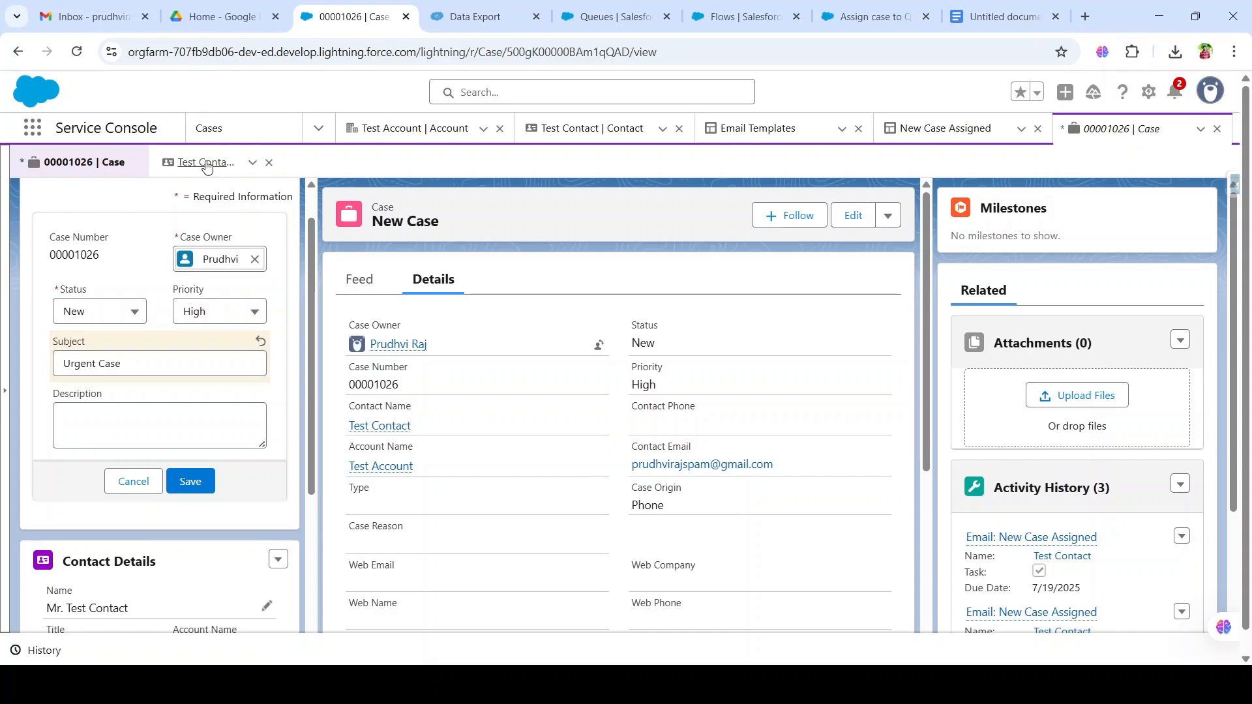
scroll(245, 496, "down", 1)
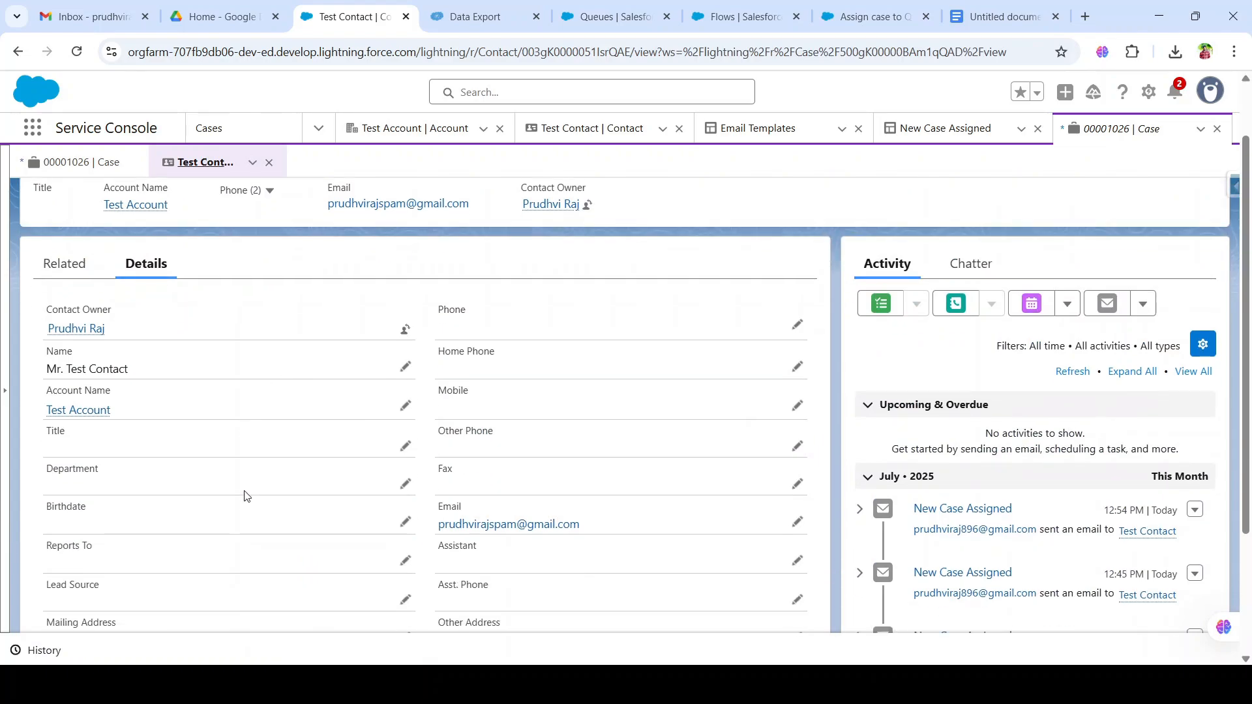
scroll(310, 303, "up", 1)
left_click_drag(320, 278, 491, 289)
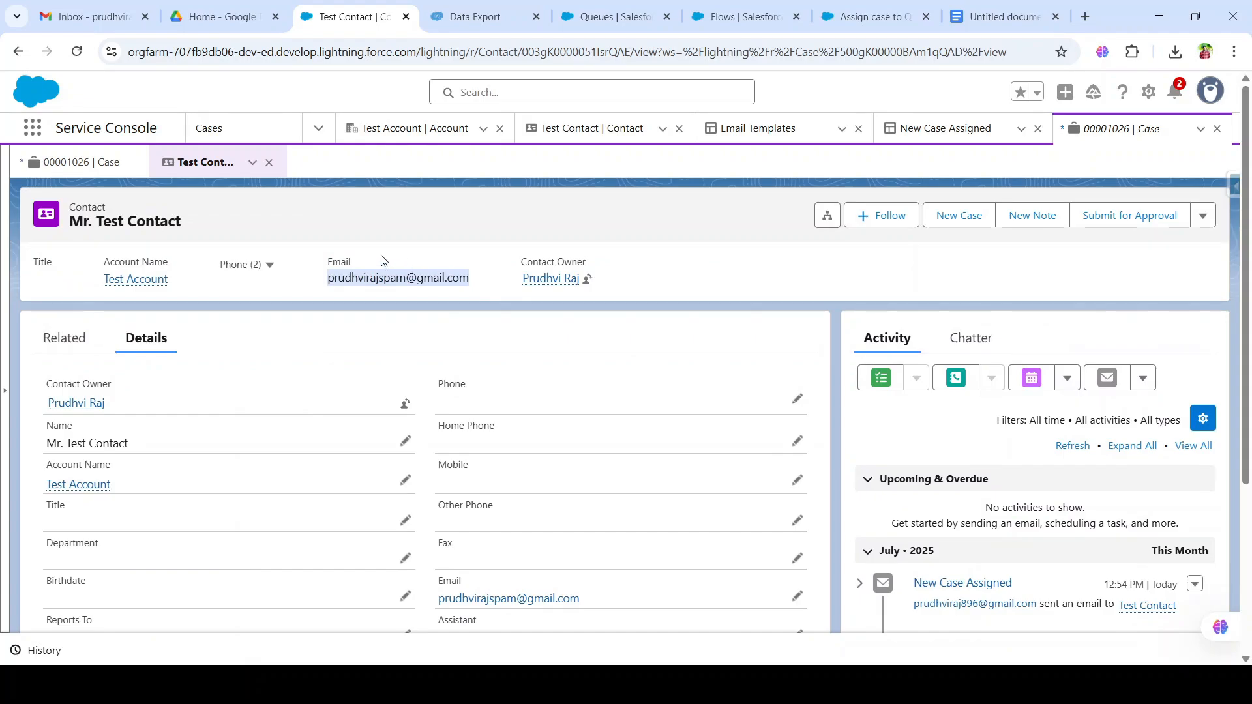
left_click(82, 162)
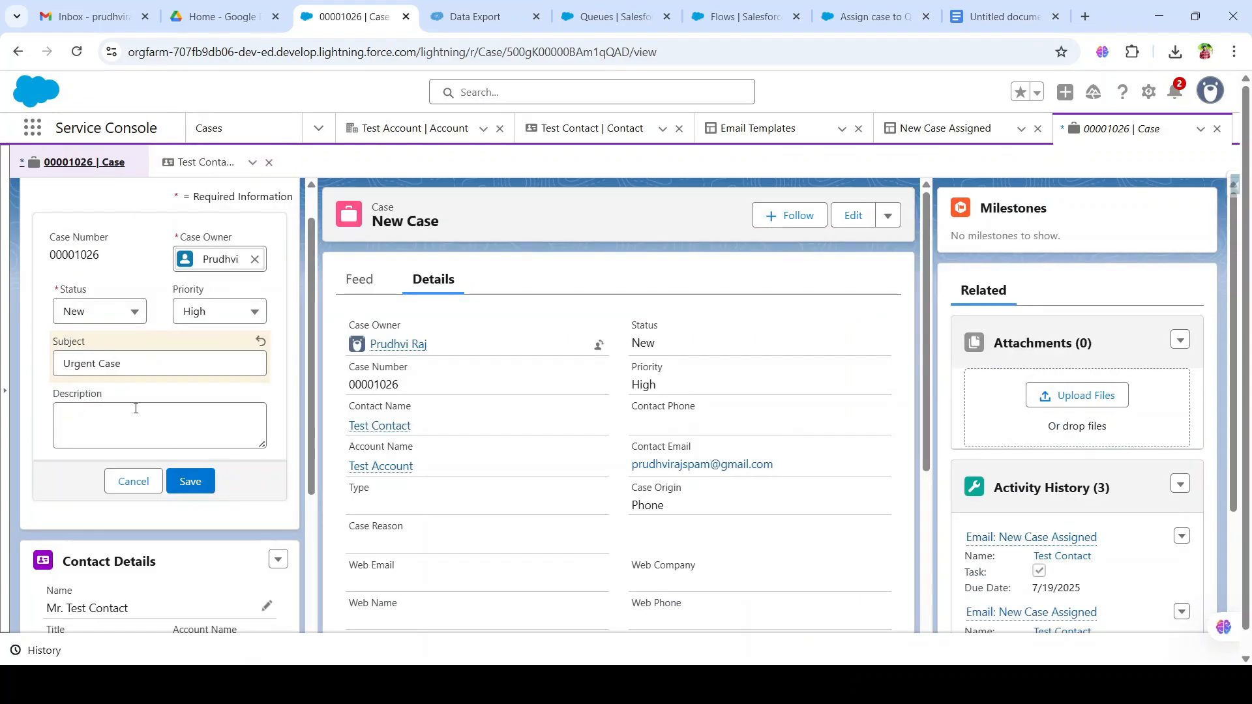
Step: Save the edited Case and check its Case Owner
left_click(190, 482)
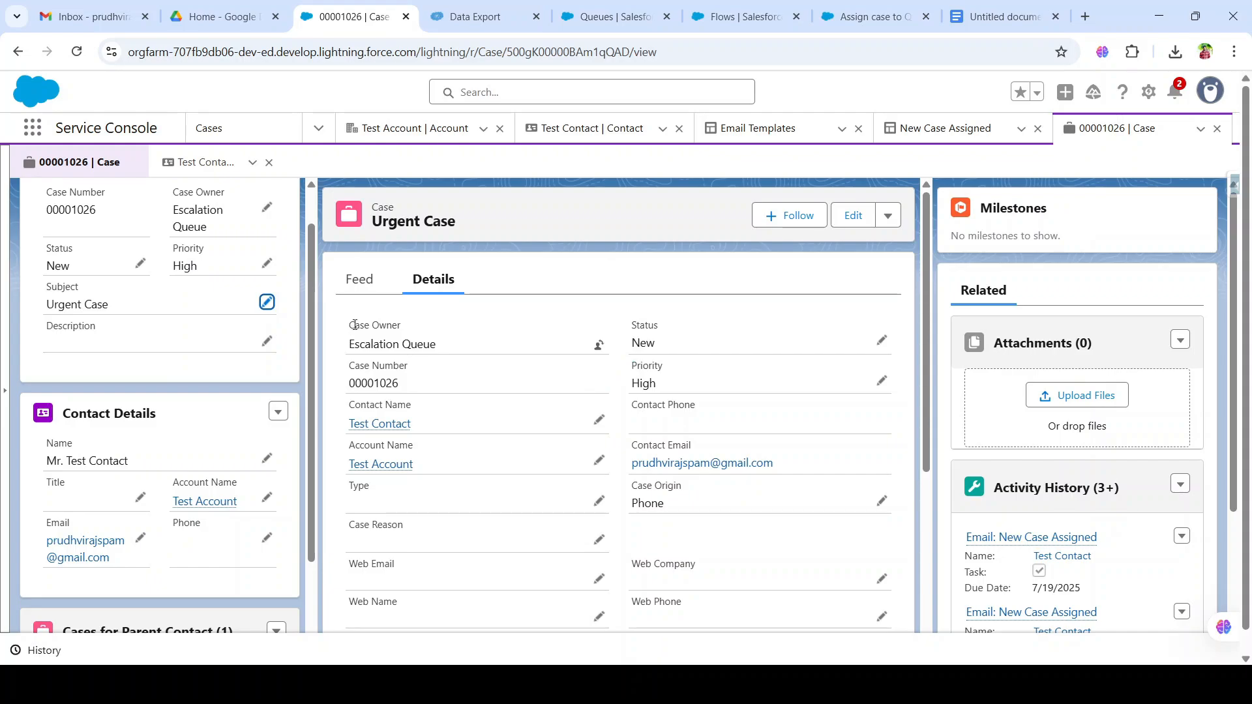
left_click_drag(351, 343, 441, 347)
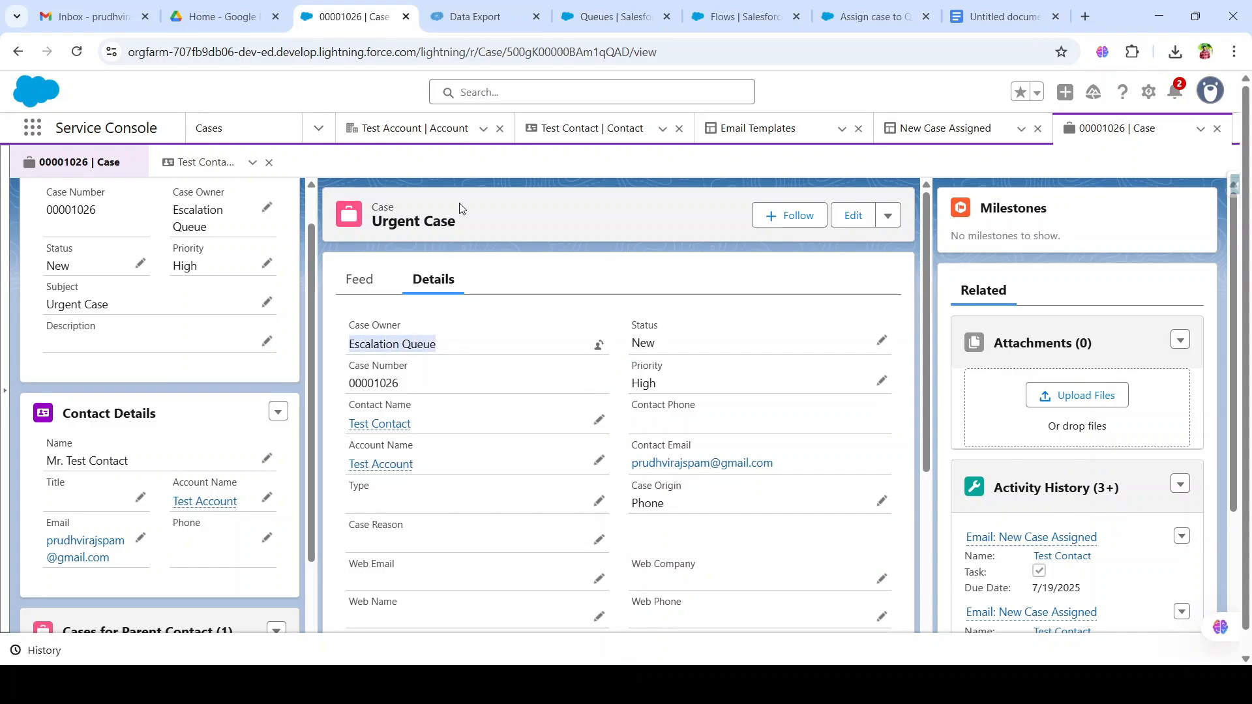
Step: Switch to Gmail and read the New Case Assigned email in the Spam folder
left_click(75, 24)
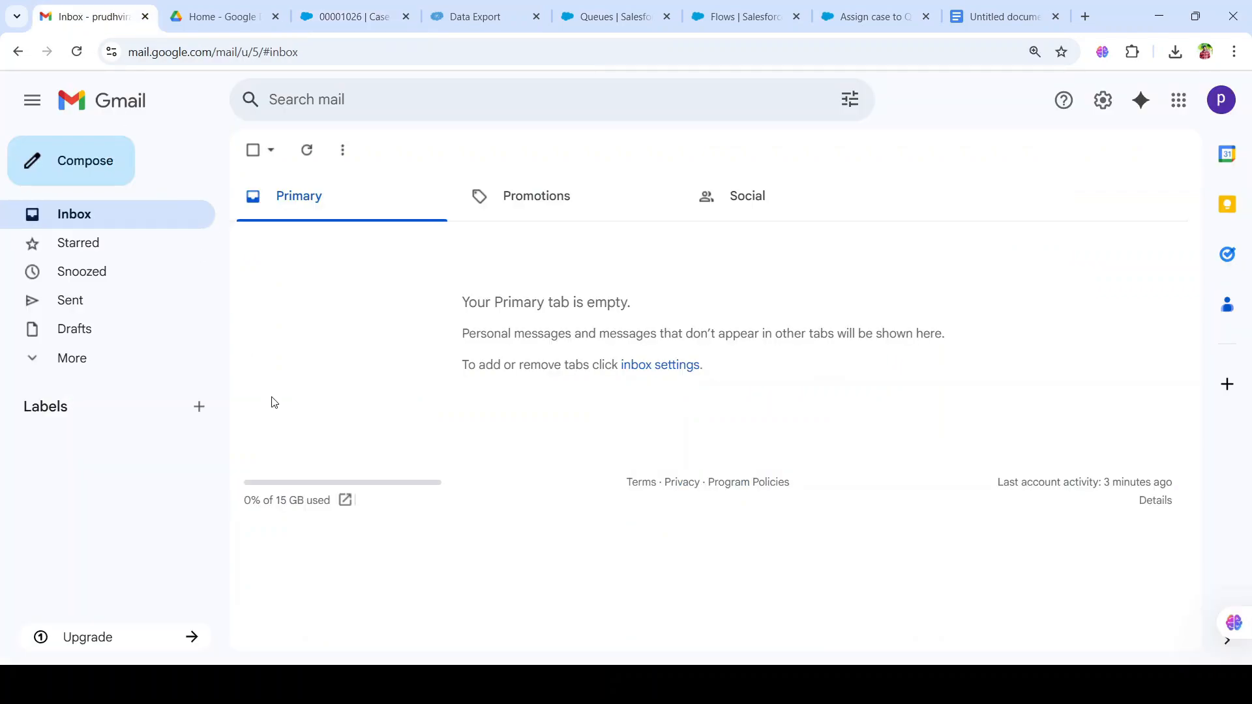
left_click(66, 365)
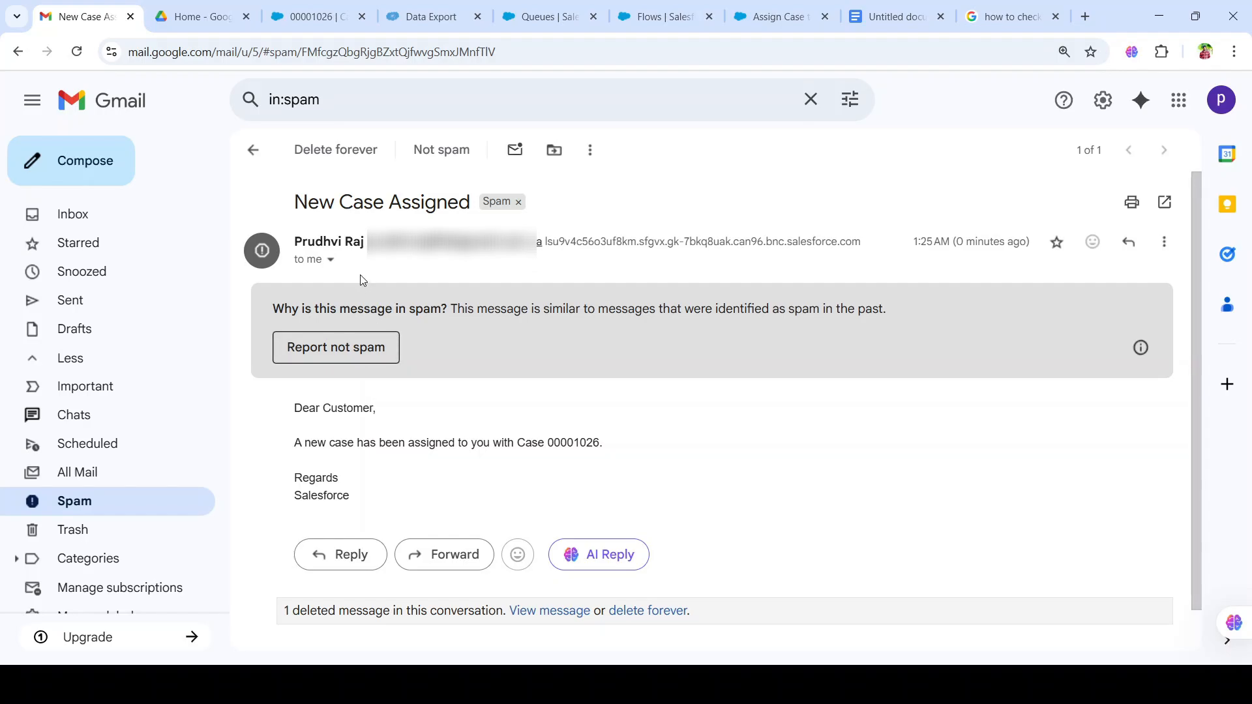
left_click_drag(296, 203, 474, 214)
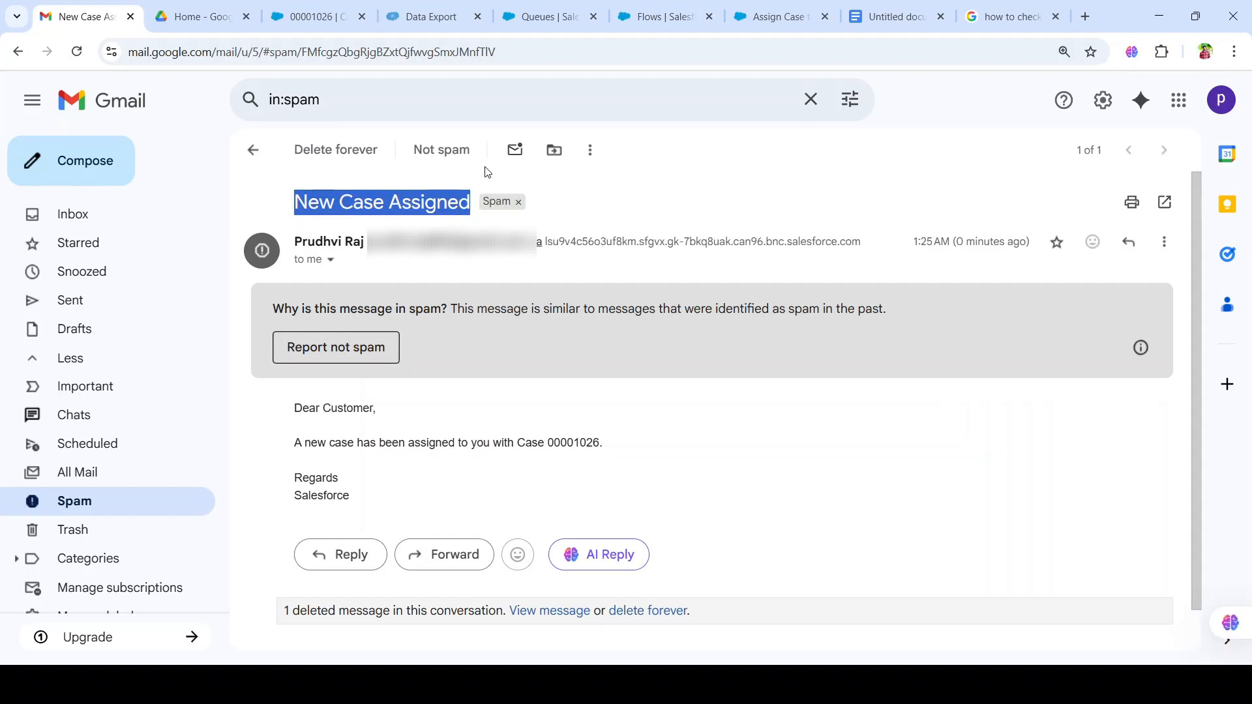
left_click(297, 409)
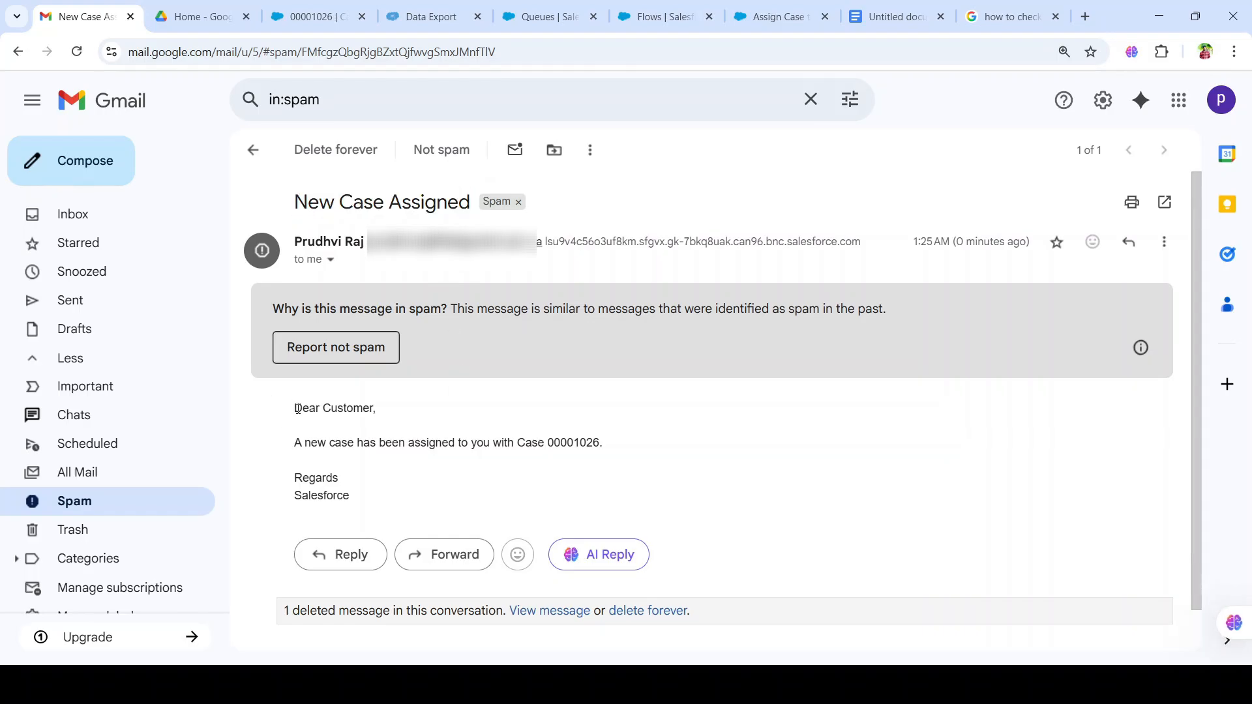
Step: Compare the case number in the New Case Assigned email with the Salesforce Case record, and return to the Assign Case to Queue flow
left_click_drag(297, 409, 399, 421)
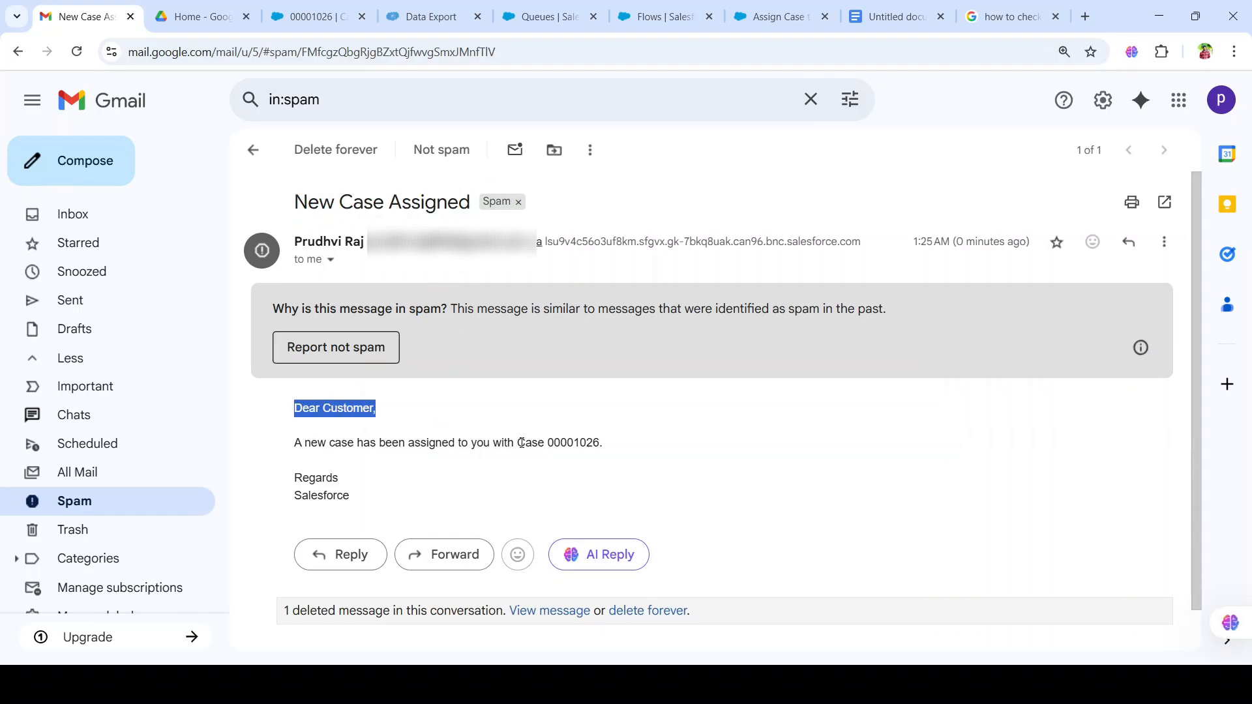
left_click(582, 443)
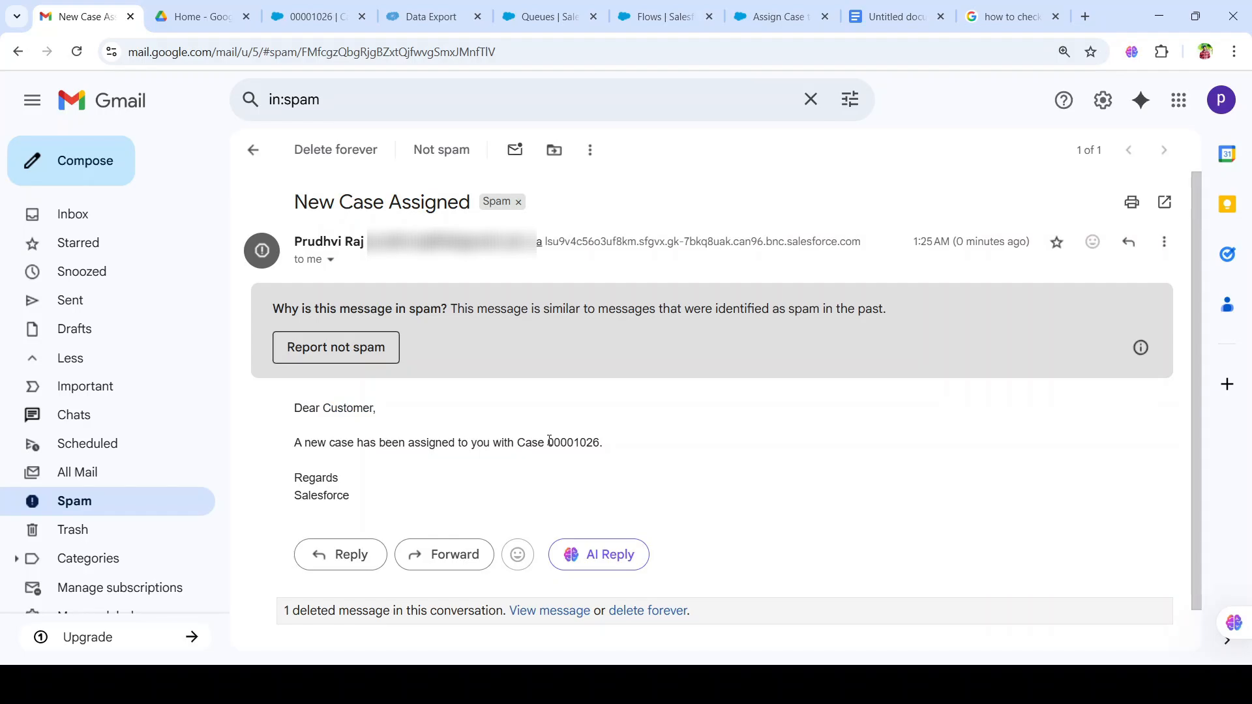
left_click_drag(551, 440, 612, 444)
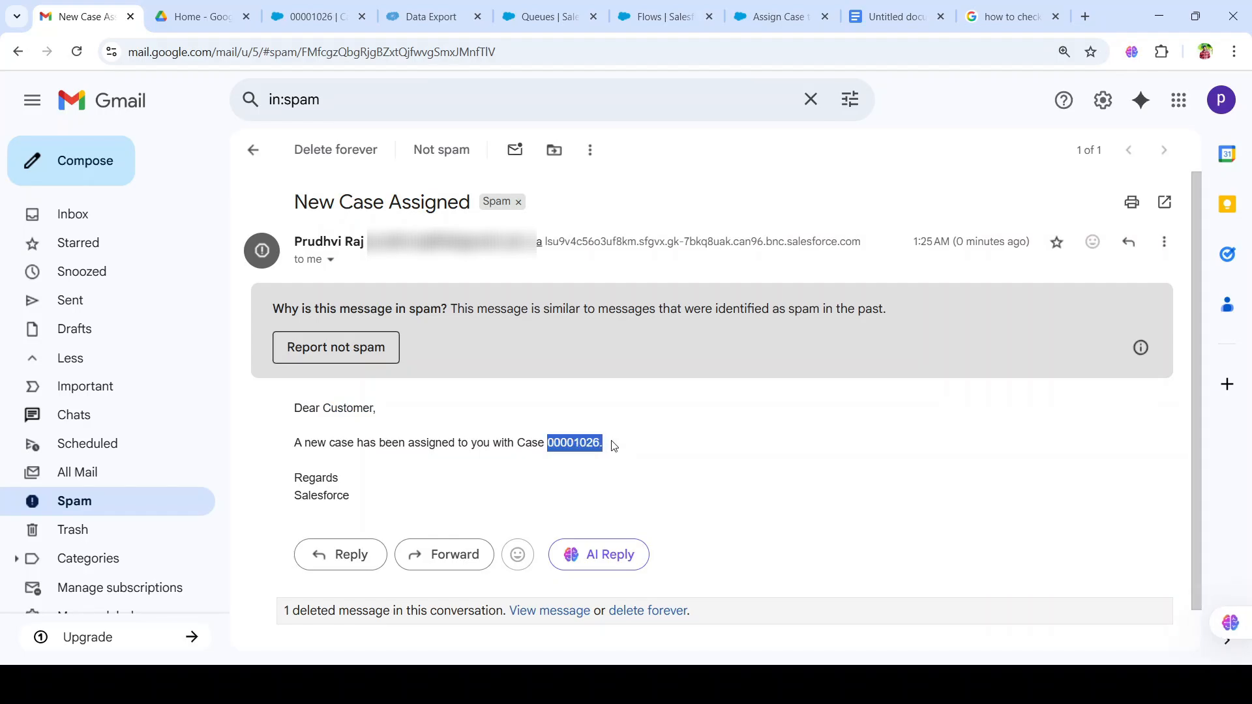
left_click(331, 15)
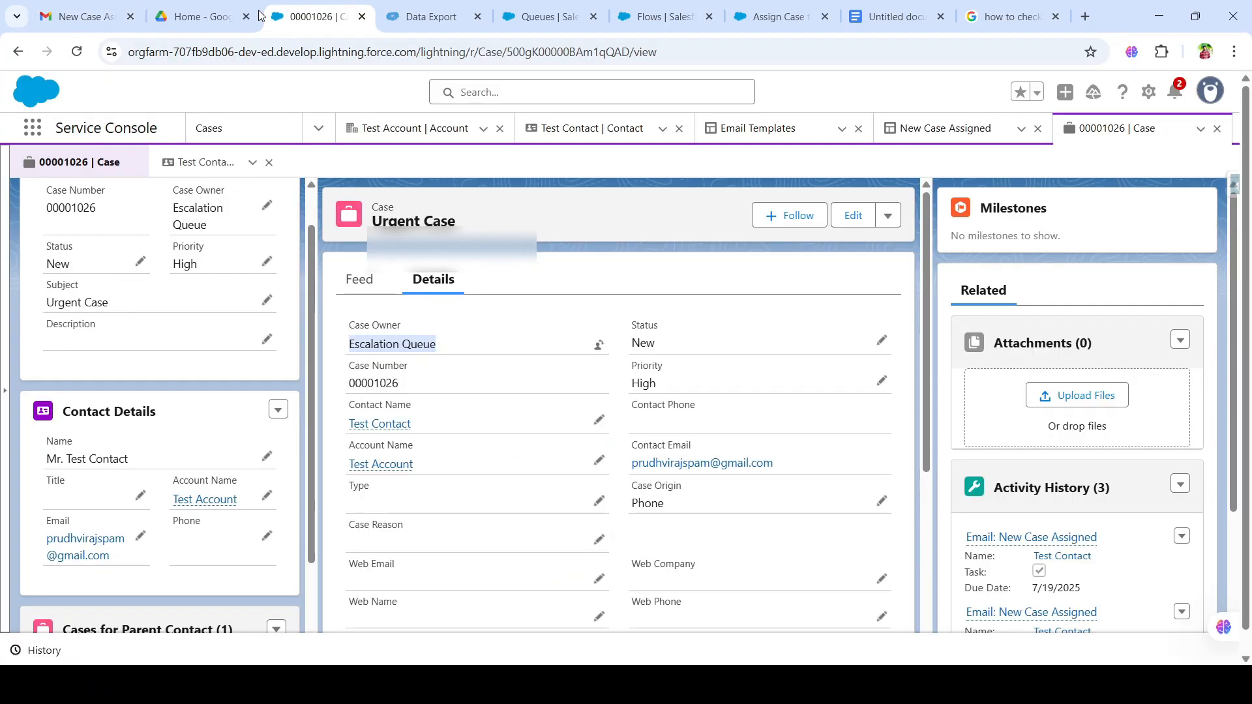
left_click(107, 16)
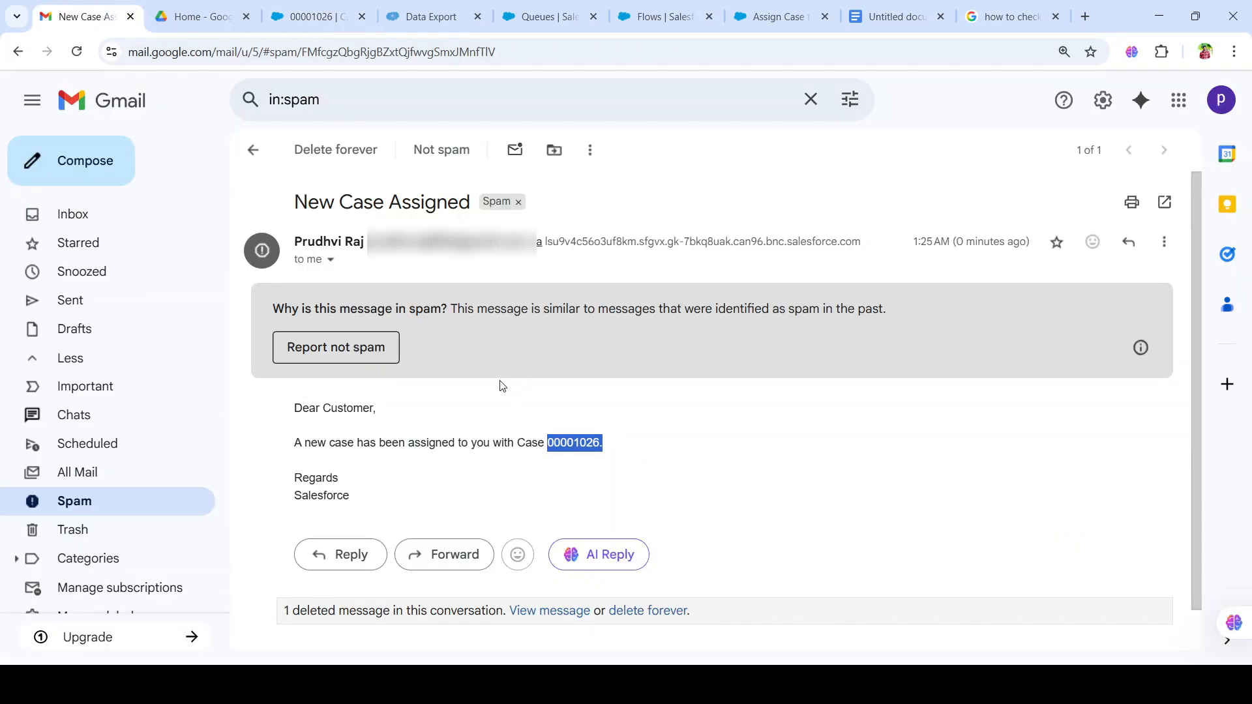
left_click(794, 18)
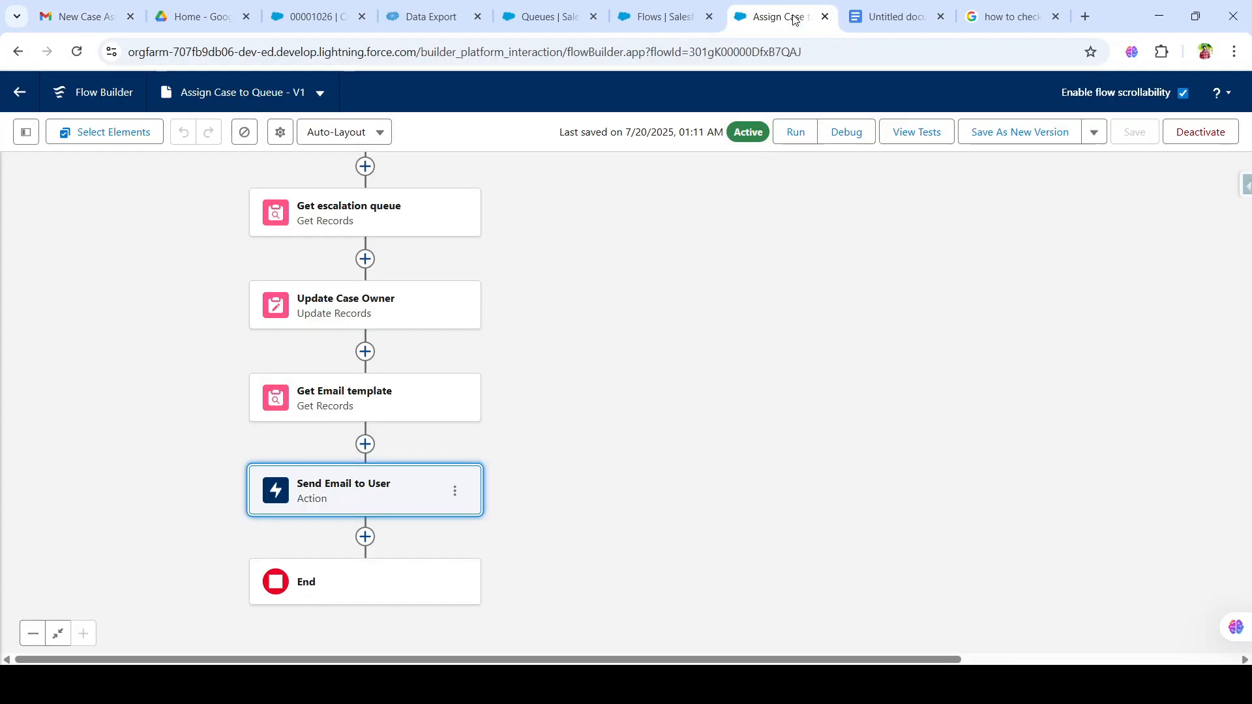